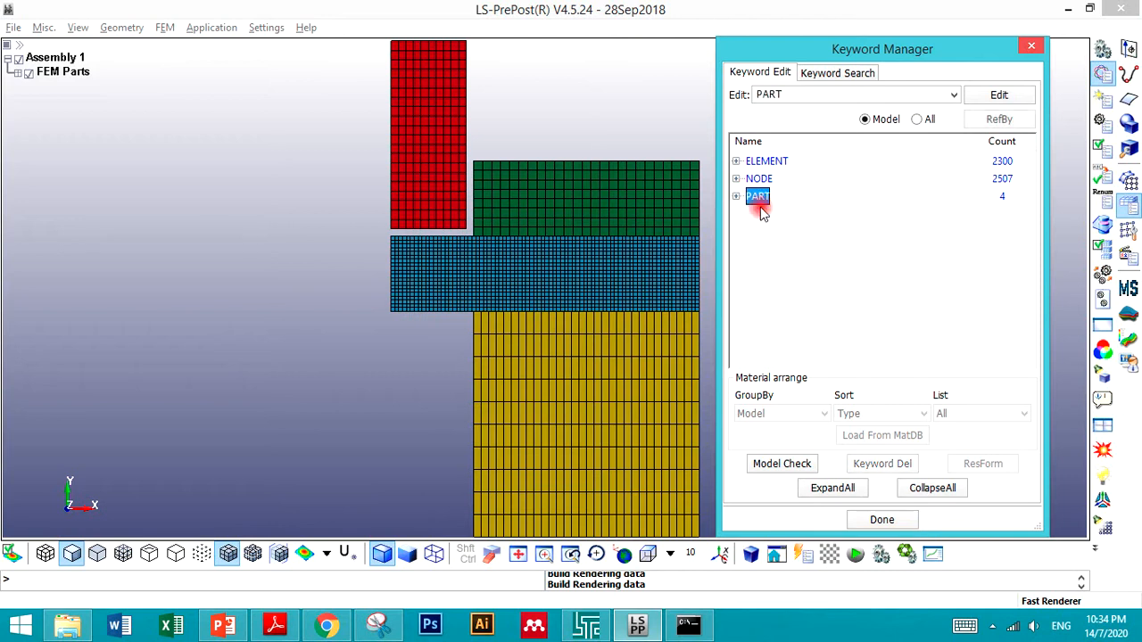
# Step: Show all available keywords instead of only the model's, collapse the keyword list and expand the MAT category
pyautogui.click(752, 205)
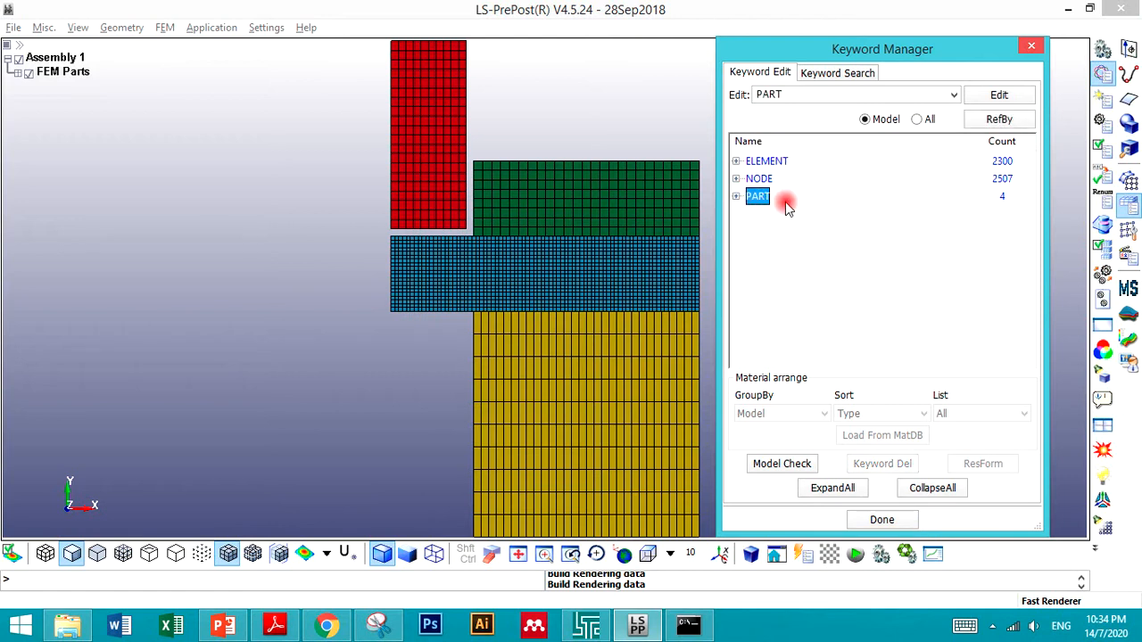
pyautogui.click(917, 119)
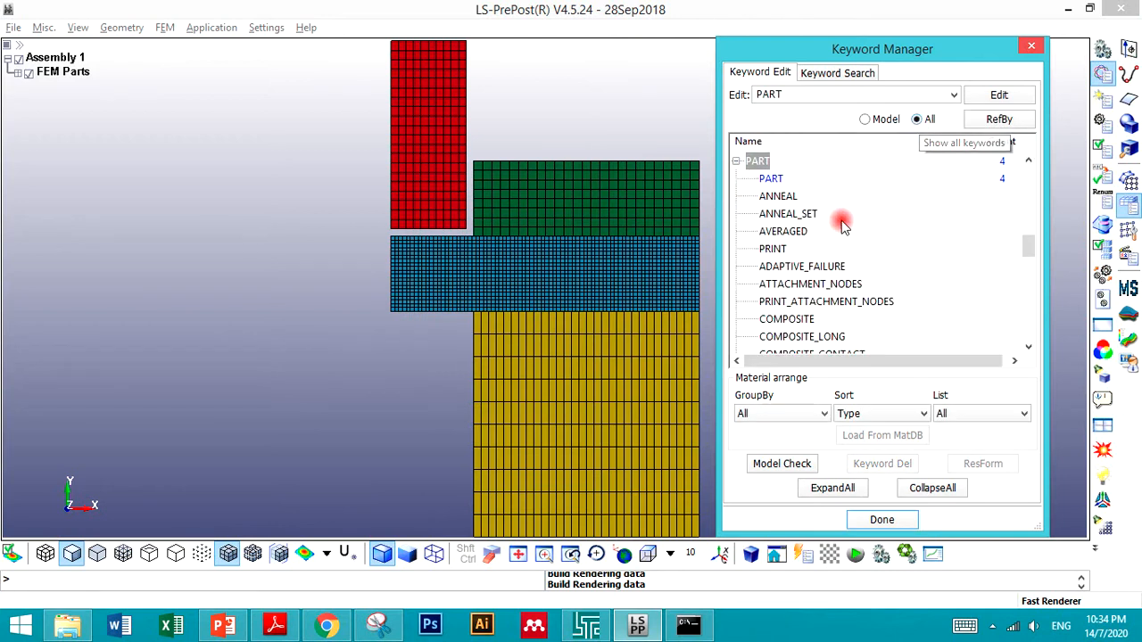
pyautogui.click(932, 488)
pyautogui.click(888, 278)
pyautogui.scroll(3, 888, 276)
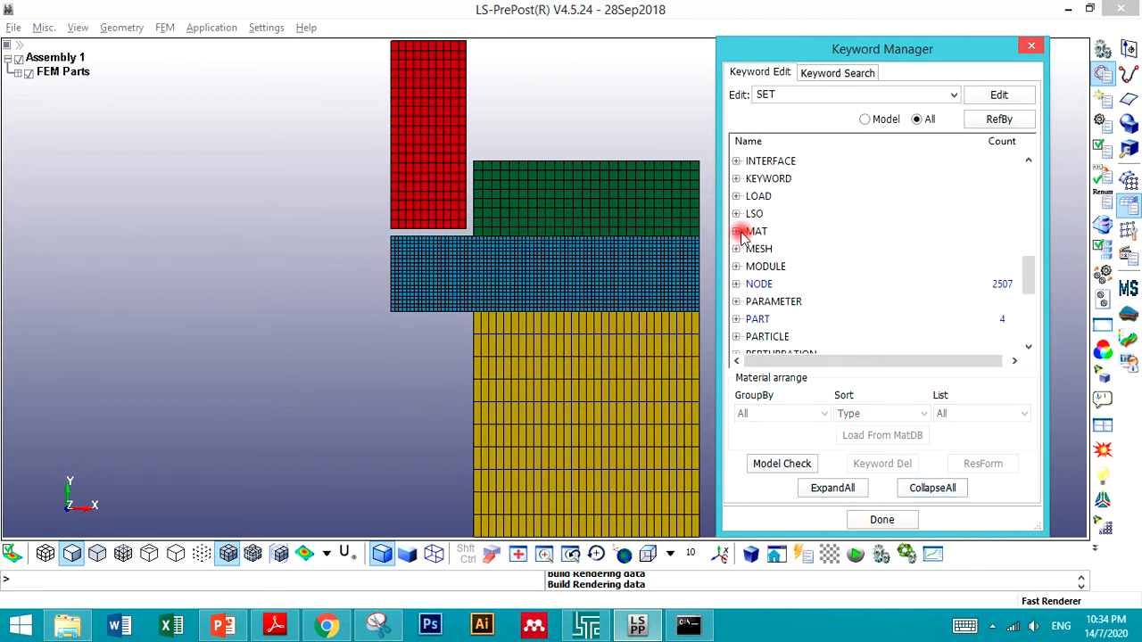
pyautogui.click(737, 231)
# Step: Browse the available material models under MAT, from the 000-ADD entries to those numbered above 100
pyautogui.click(857, 250)
pyautogui.scroll(-2, 834, 268)
pyautogui.scroll(-15, 834, 269)
pyautogui.scroll(-20, 834, 269)
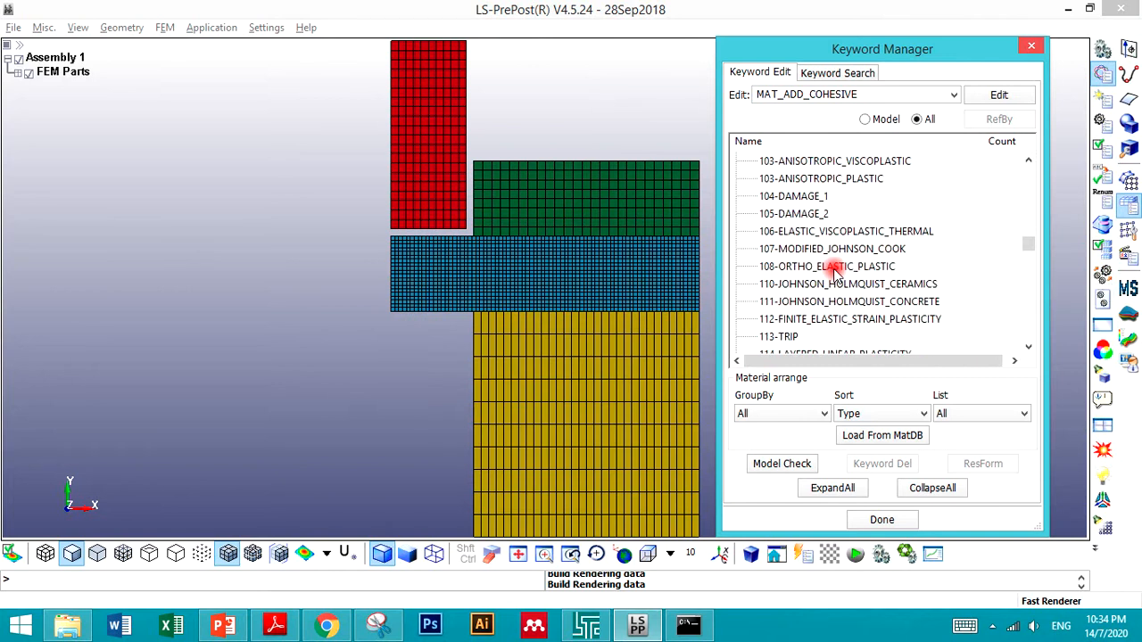
pyautogui.scroll(-6, 835, 270)
pyautogui.scroll(20, 834, 270)
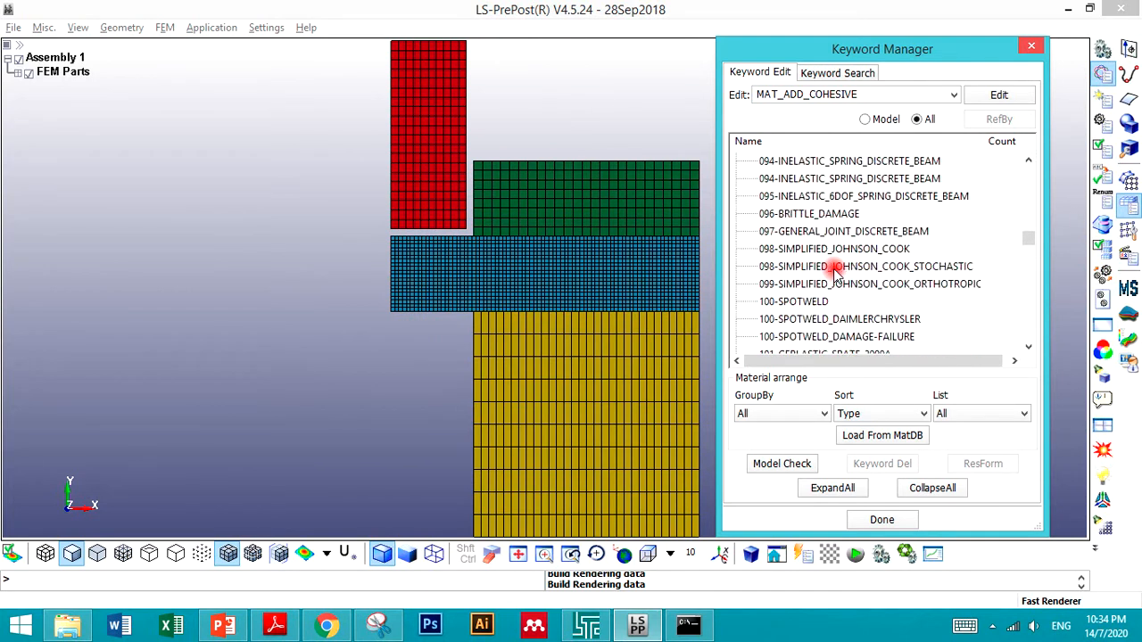
pyautogui.scroll(13, 834, 271)
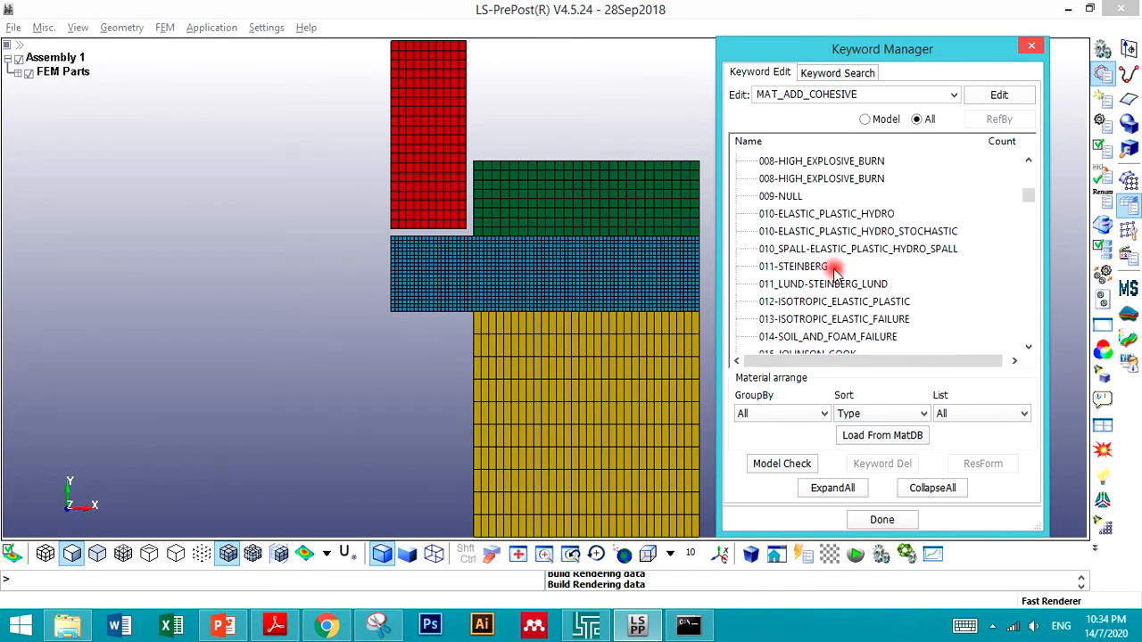
pyautogui.scroll(-2, 834, 270)
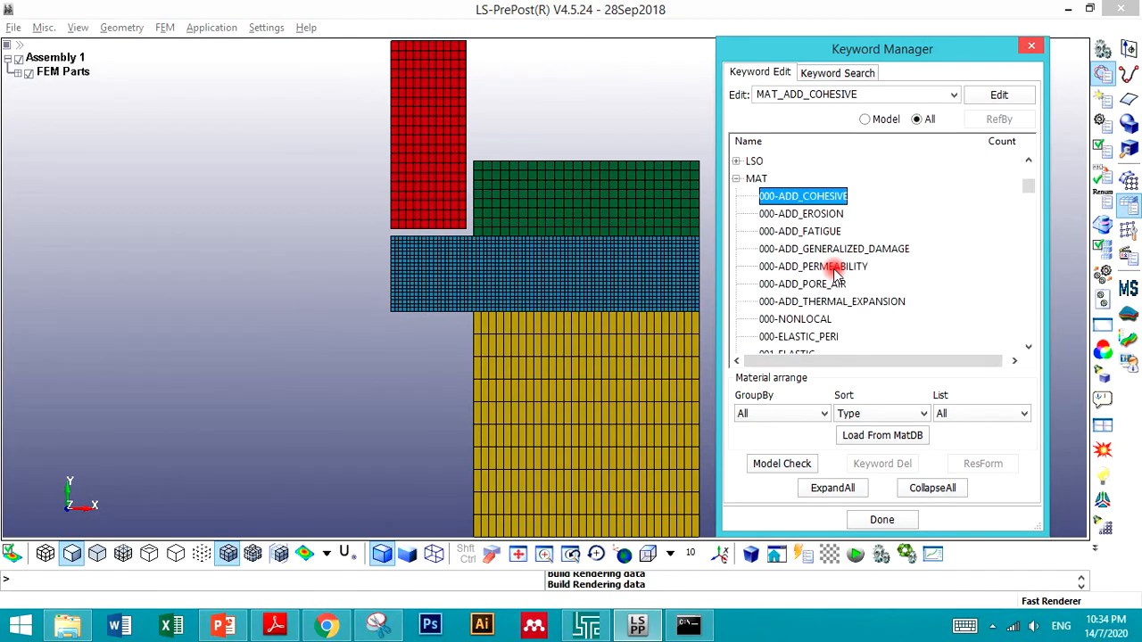
# Step: Switch to the PowerPoint slides, review the material input parameter table and the MAT_RIGID example, and return to LS-PrePost
pyautogui.hotkey('alt', 'Tab')
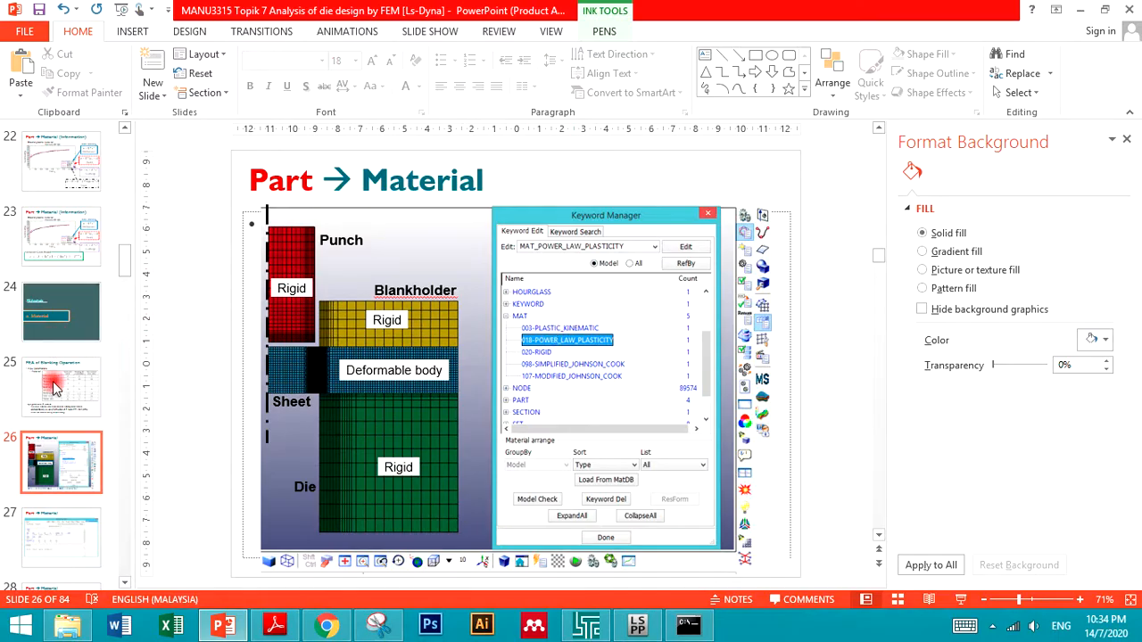
pyautogui.click(63, 410)
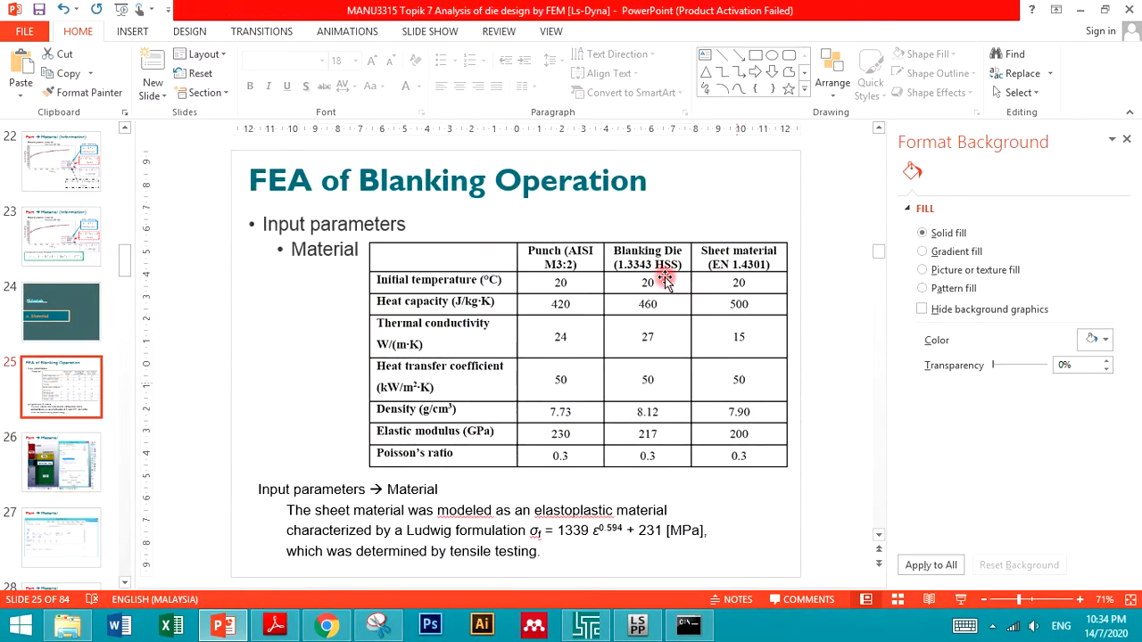
pyautogui.click(18, 567)
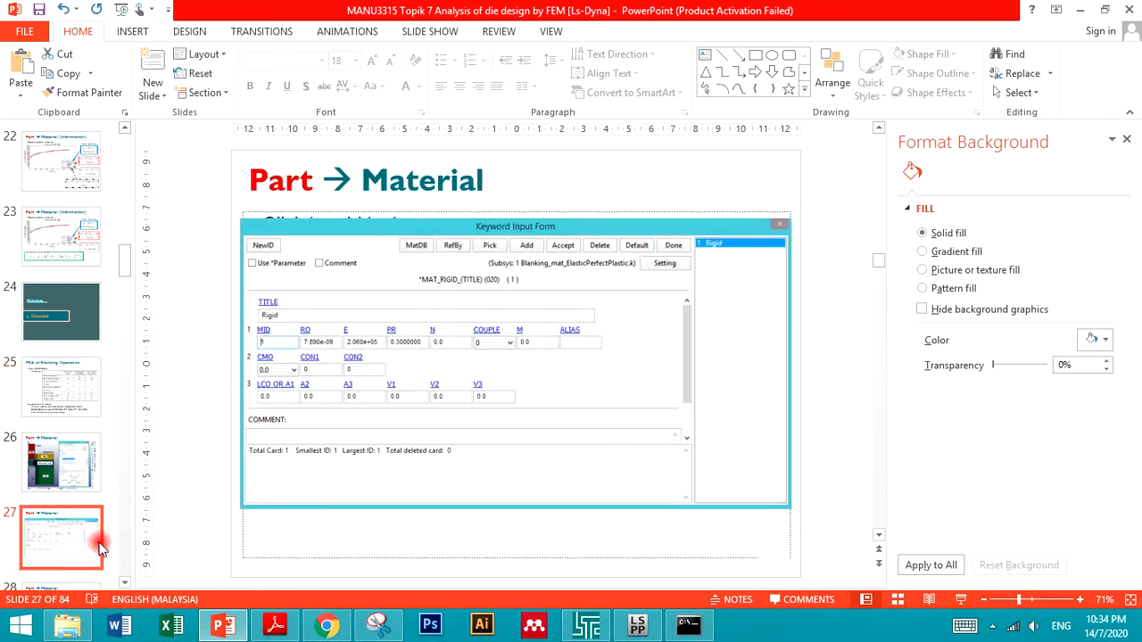
pyautogui.hotkey('alt', 'Tab')
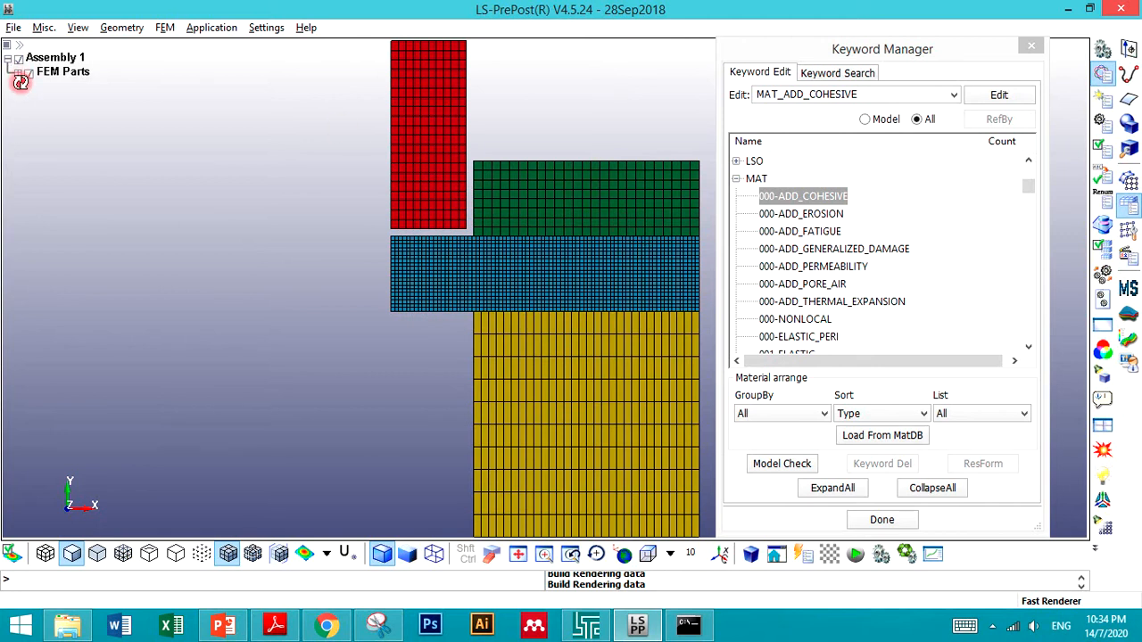
# Step: Expand FEM Parts in the model tree and highlight the Punch, Sheet, Blankholder and Die to identify them
pyautogui.click(20, 81)
pyautogui.click(59, 86)
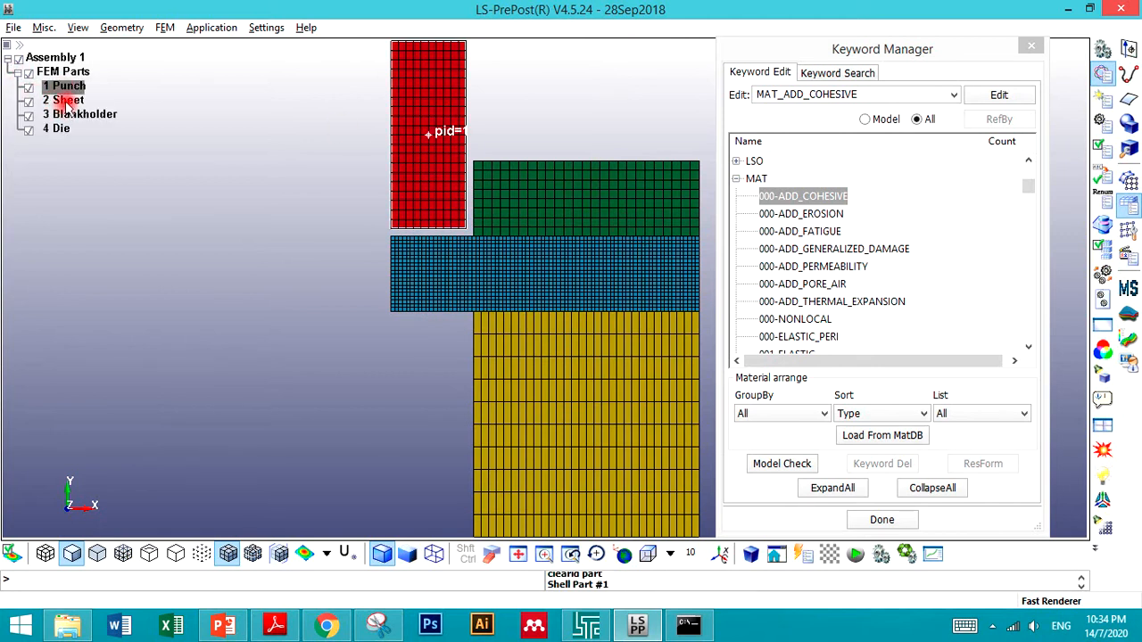
pyautogui.click(67, 101)
pyautogui.click(63, 86)
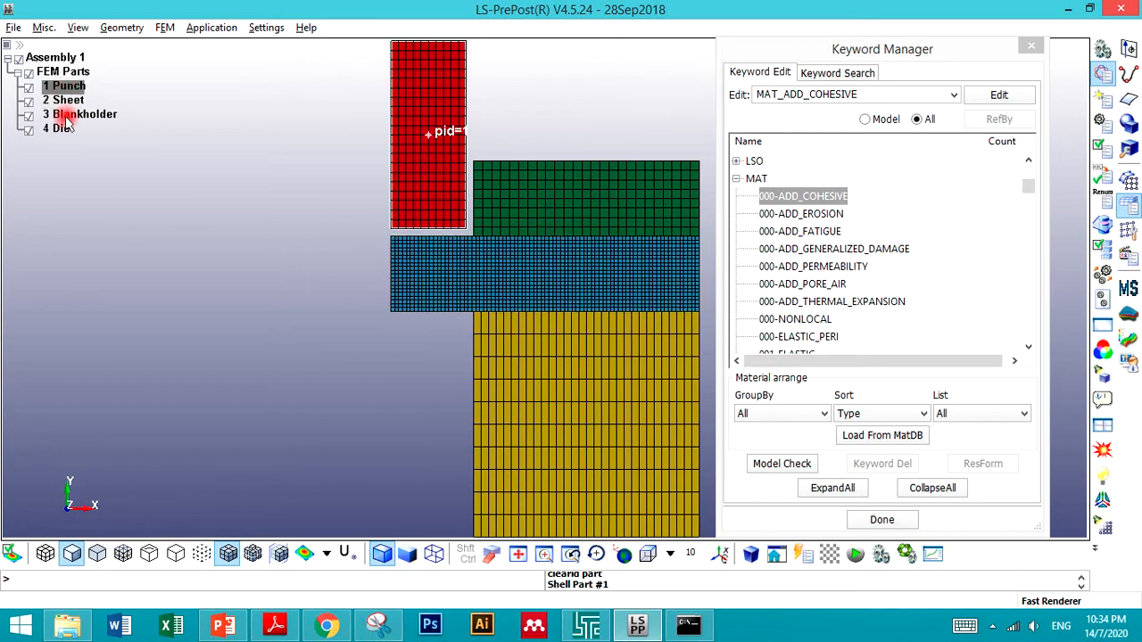
pyautogui.click(78, 114)
pyautogui.click(58, 129)
pyautogui.click(60, 131)
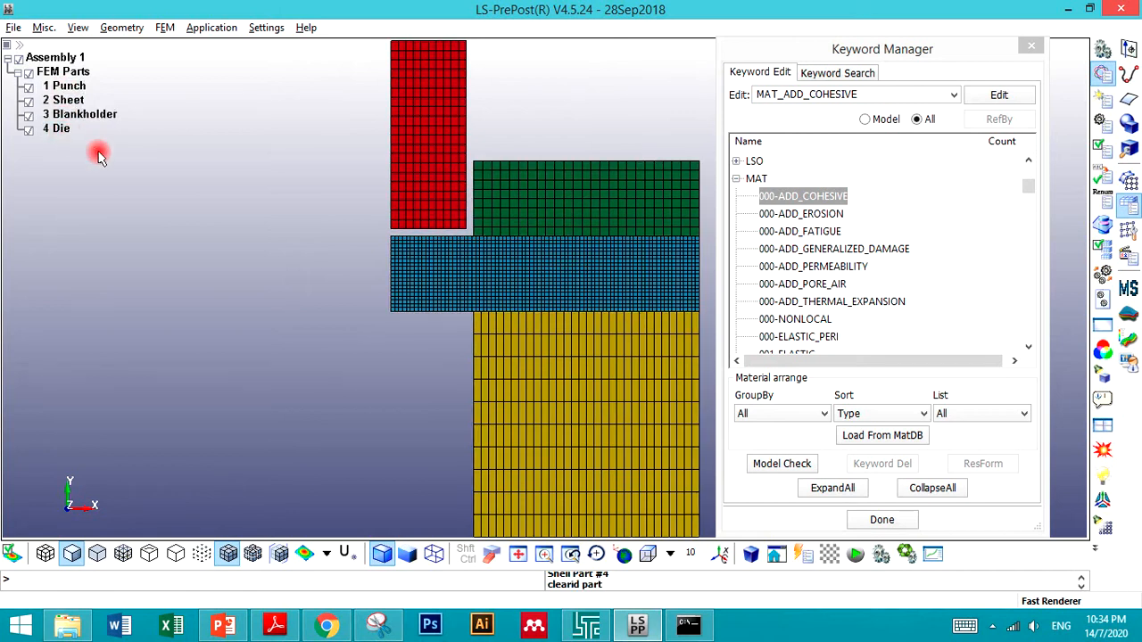
# Step: Find the 020-RIGID material model under MAT and open its keyword input form
pyautogui.click(817, 252)
pyautogui.scroll(-3, 810, 267)
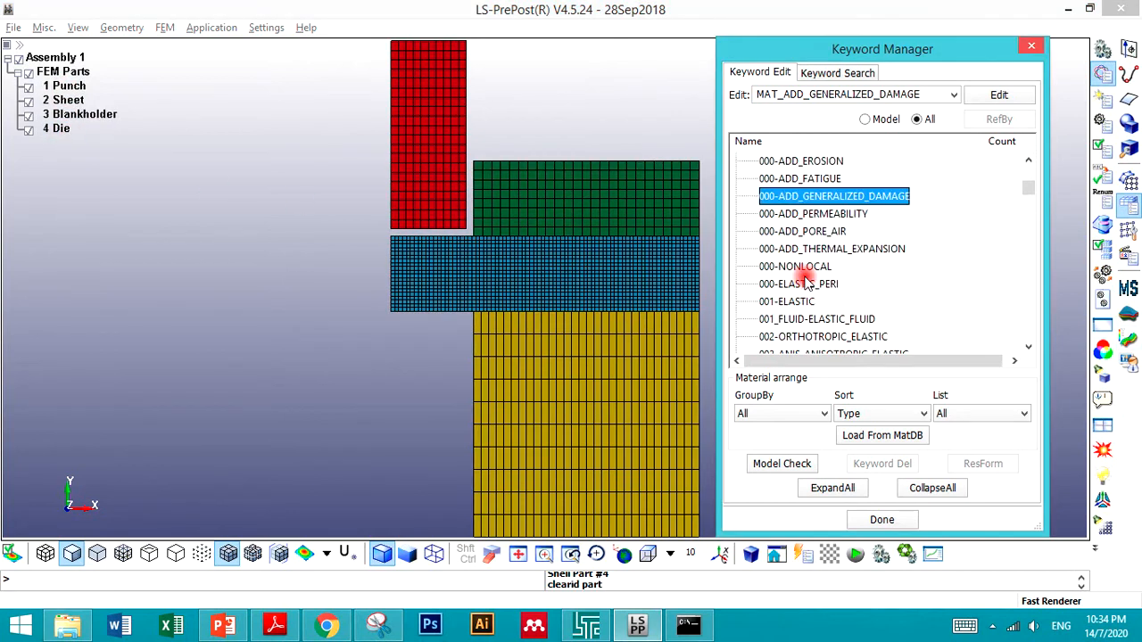
pyautogui.scroll(-4, 806, 279)
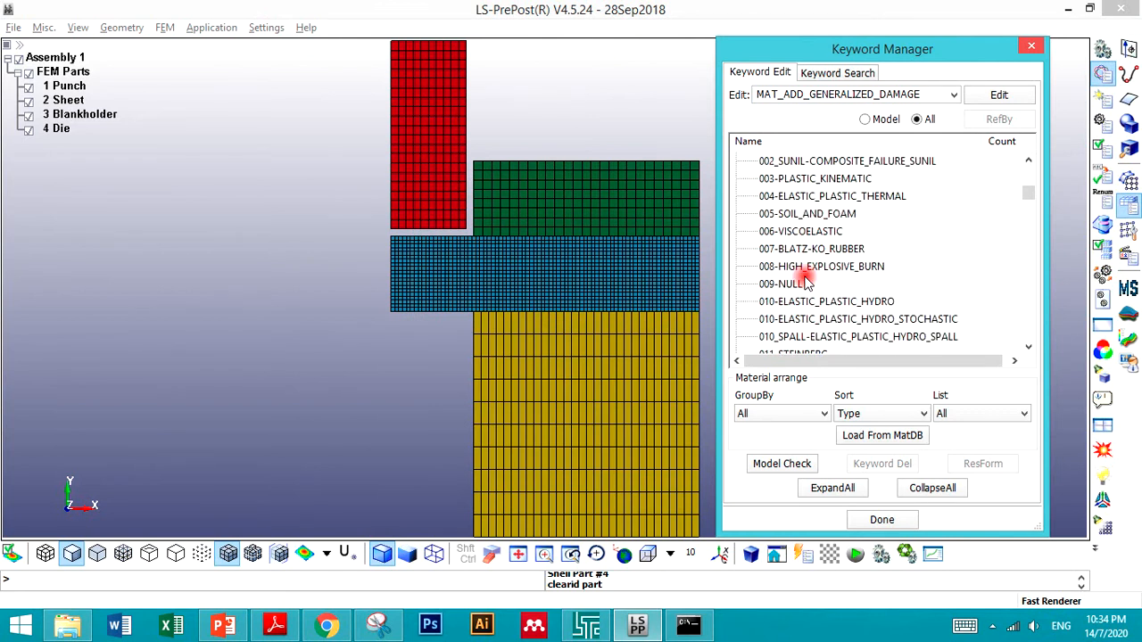
pyautogui.scroll(-2, 806, 280)
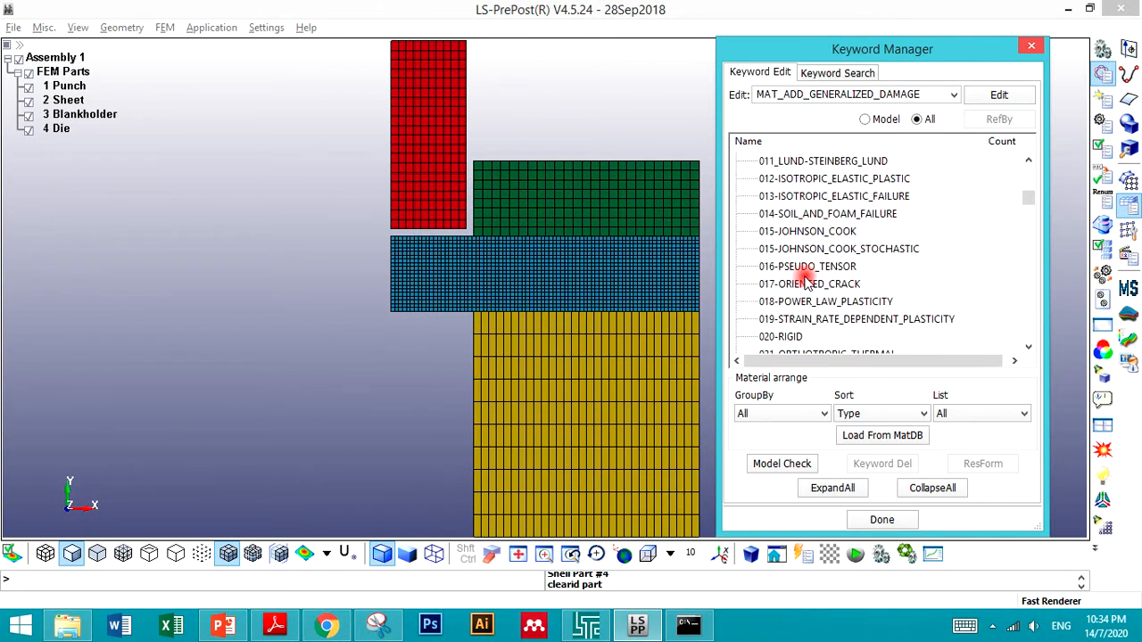
pyautogui.click(781, 337)
pyautogui.doubleClick(781, 337)
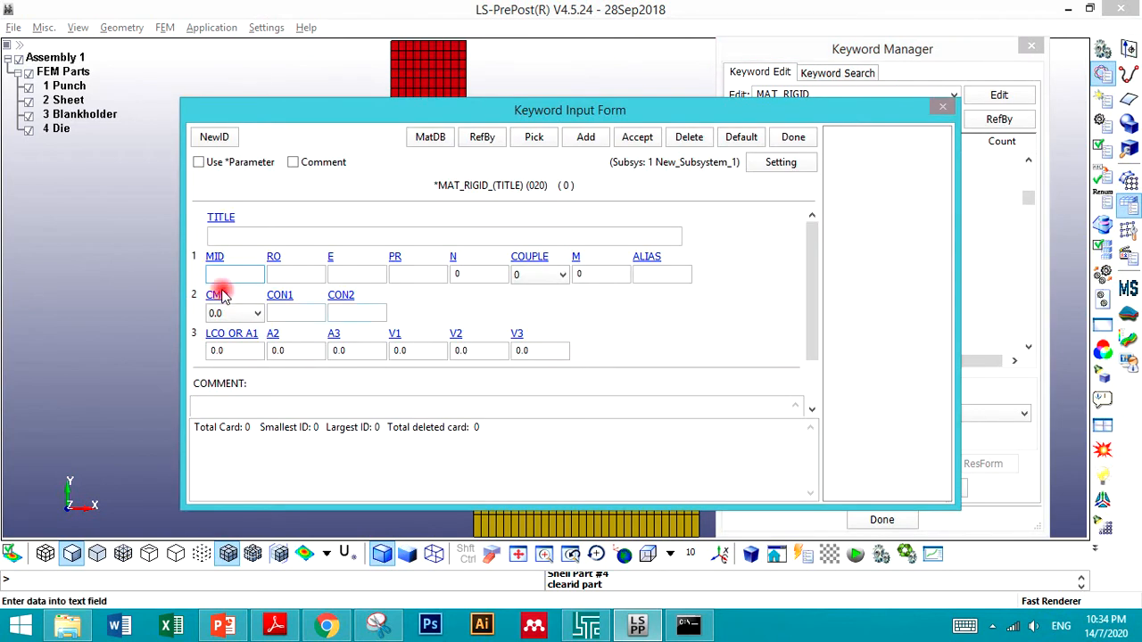
# Step: Generate a new ID for the MAT_RIGID card and title it Rigid
pyautogui.click(213, 138)
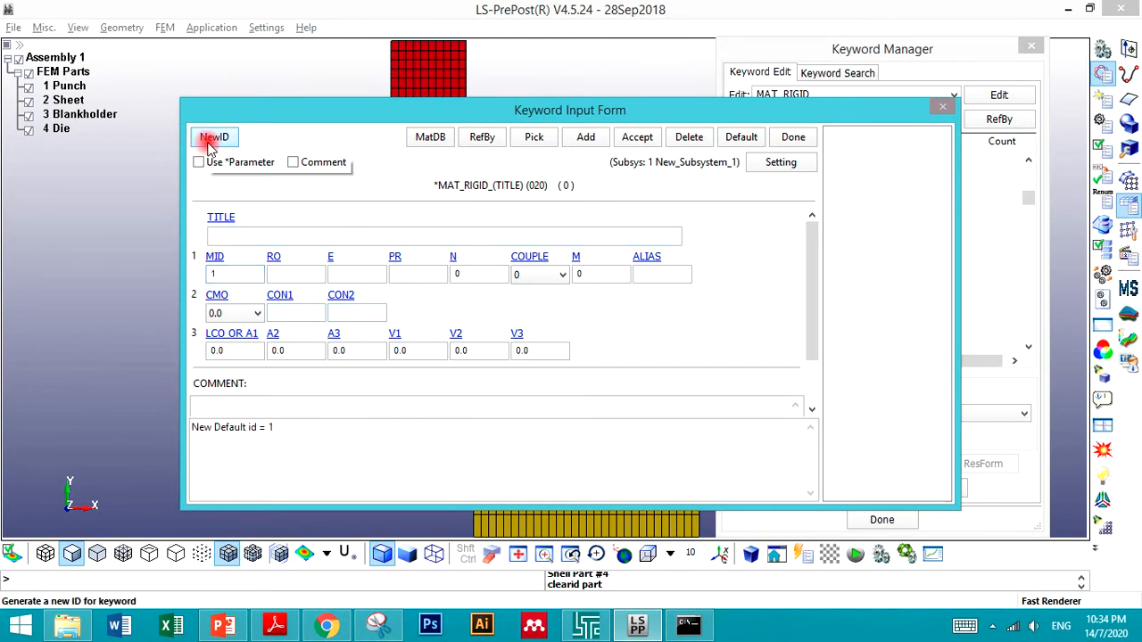
pyautogui.click(261, 236)
pyautogui.write('Rigid')
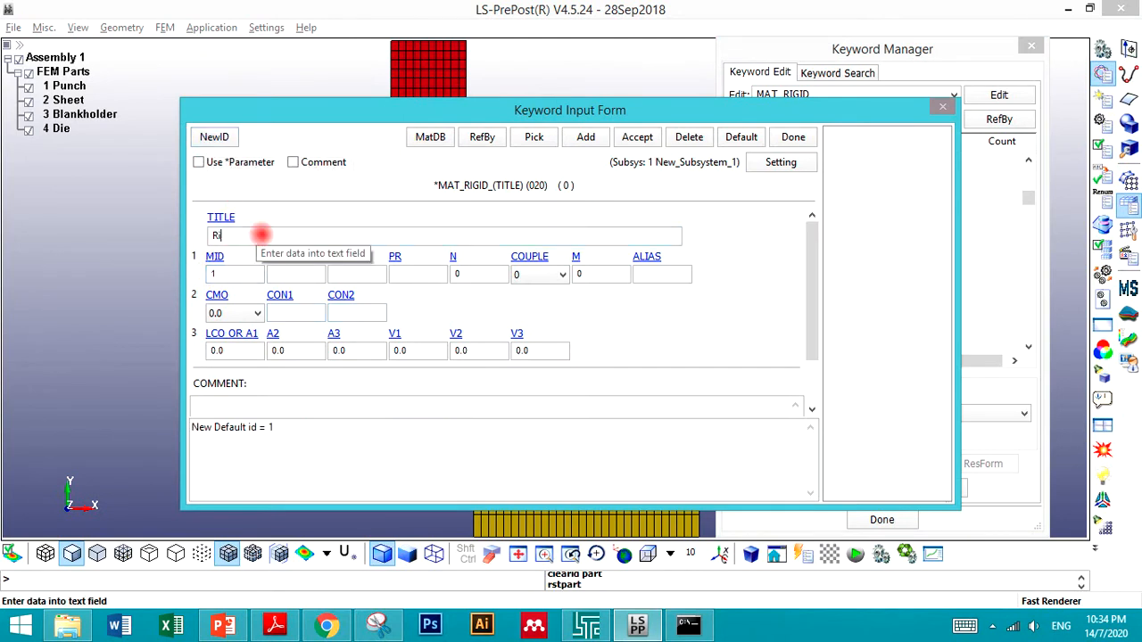
# Step: Set the rigid material's mass density RO to 7.9e-9 and start entering Young's modulus, consulting the PowerPoint example slide
pyautogui.click(302, 271)
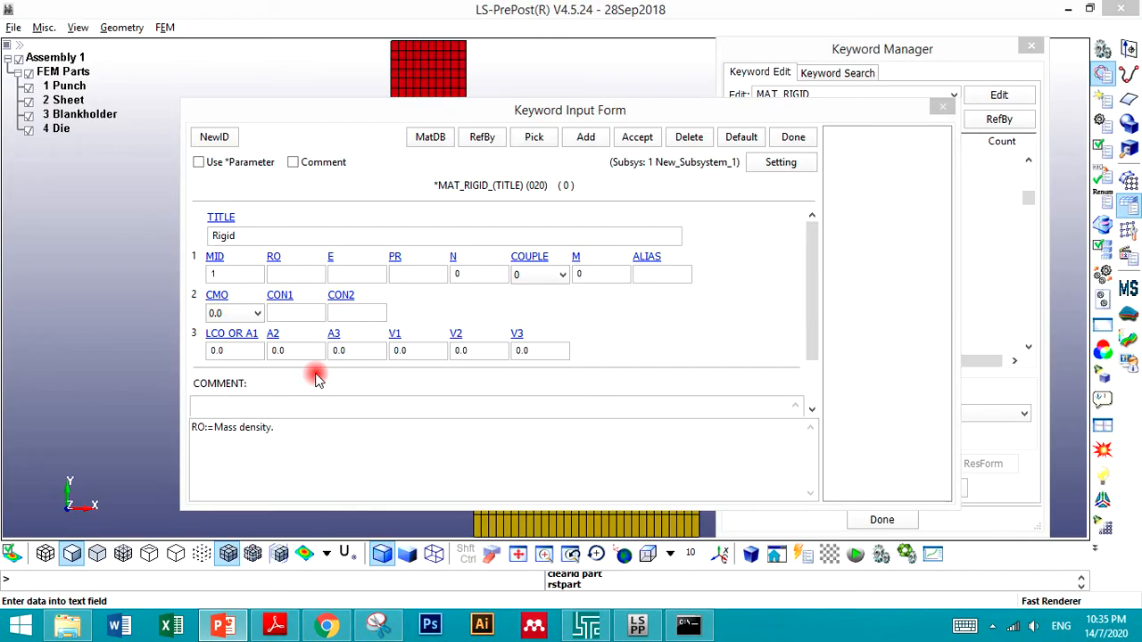
pyautogui.hotkey('alt', 'Tab')
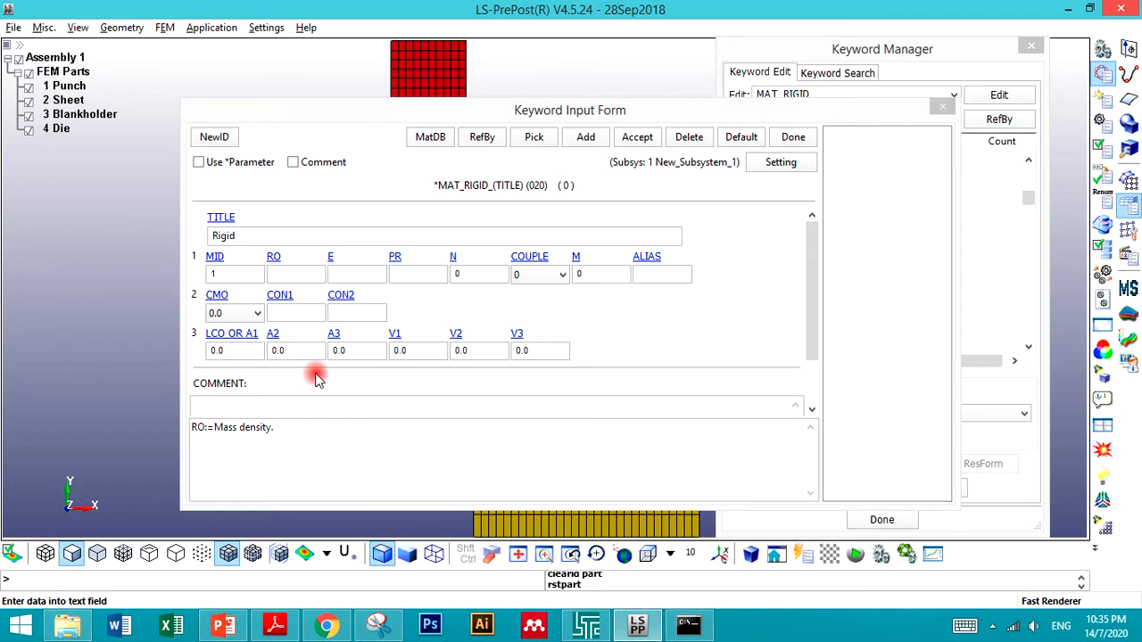
pyautogui.click(271, 280)
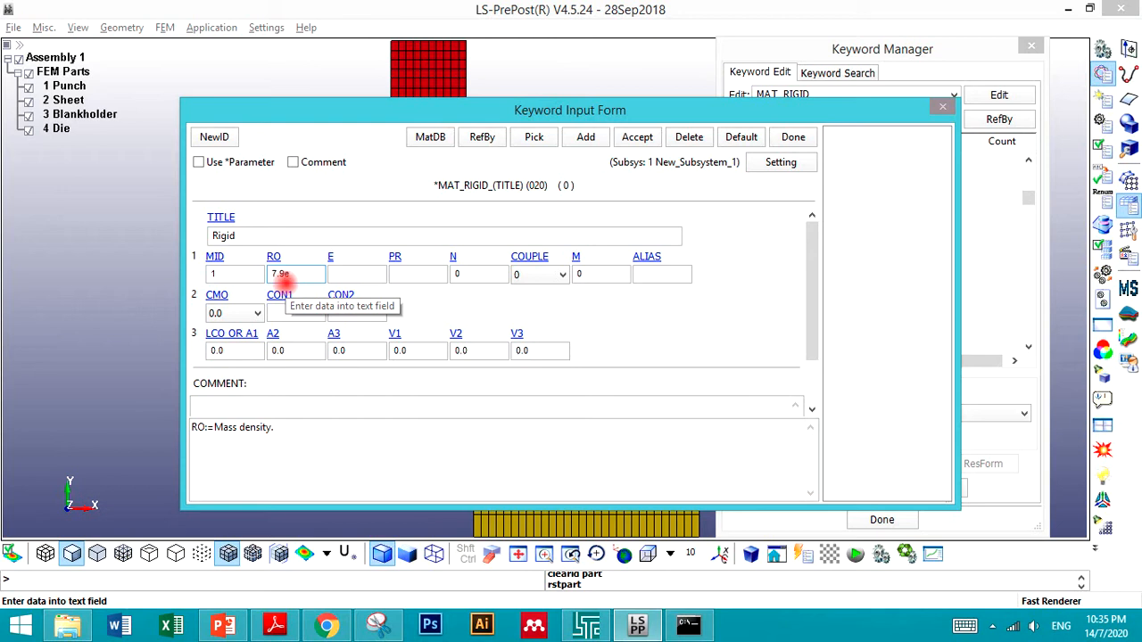
pyautogui.hotkey('alt', 'Tab')
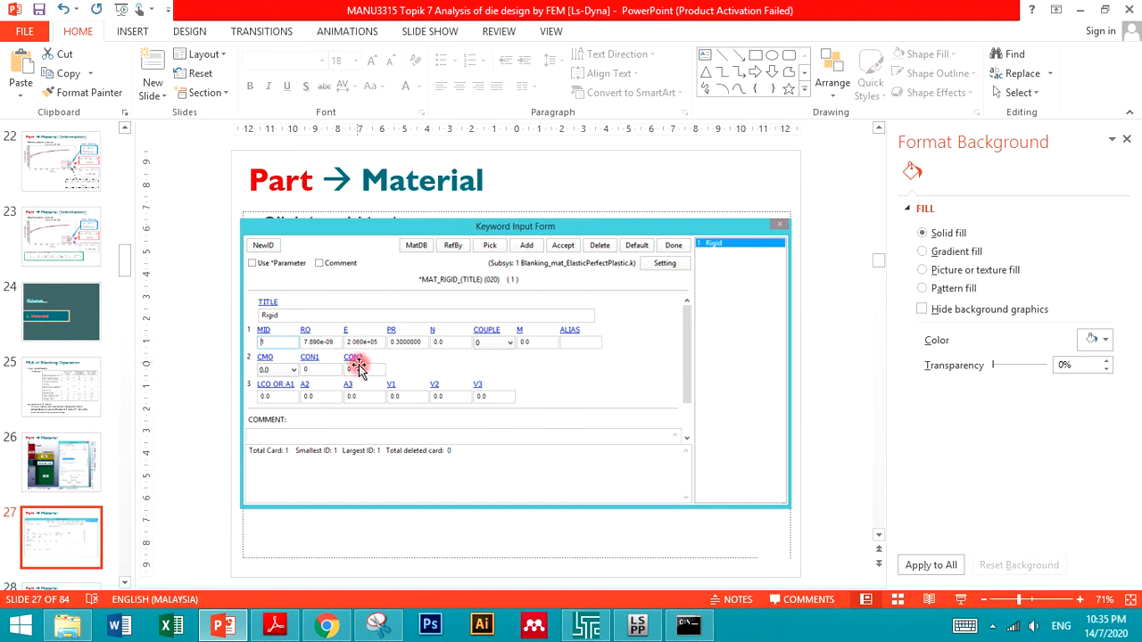
pyautogui.hotkey('alt', 'Tab')
pyautogui.click(364, 273)
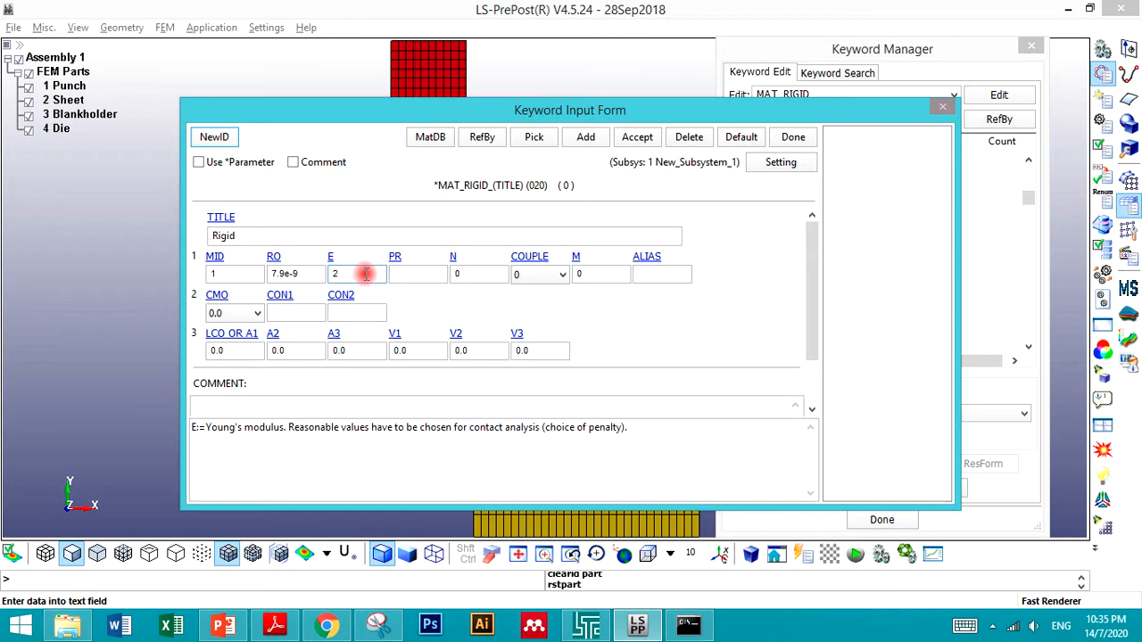
# Step: Consult the punch's properties in the PowerPoint material table and set the mass density RO to 7.73e-9
pyautogui.hotkey('alt', 'Tab')
pyautogui.click(60, 395)
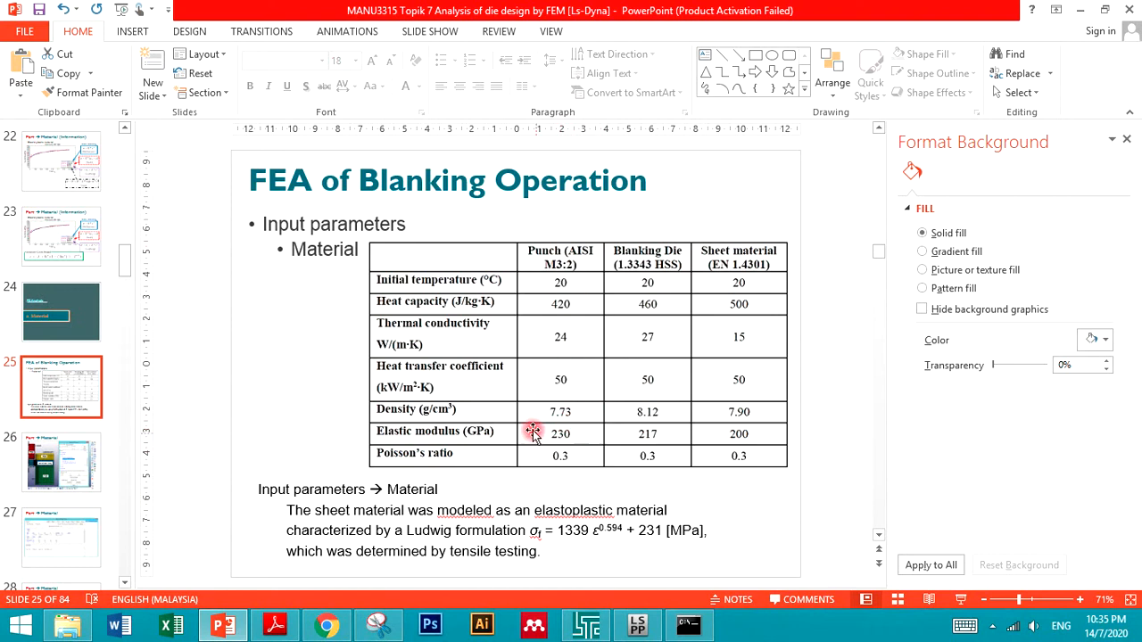
pyautogui.hotkey('alt', 'Tab')
pyautogui.hotkey('alt', 'Tab')
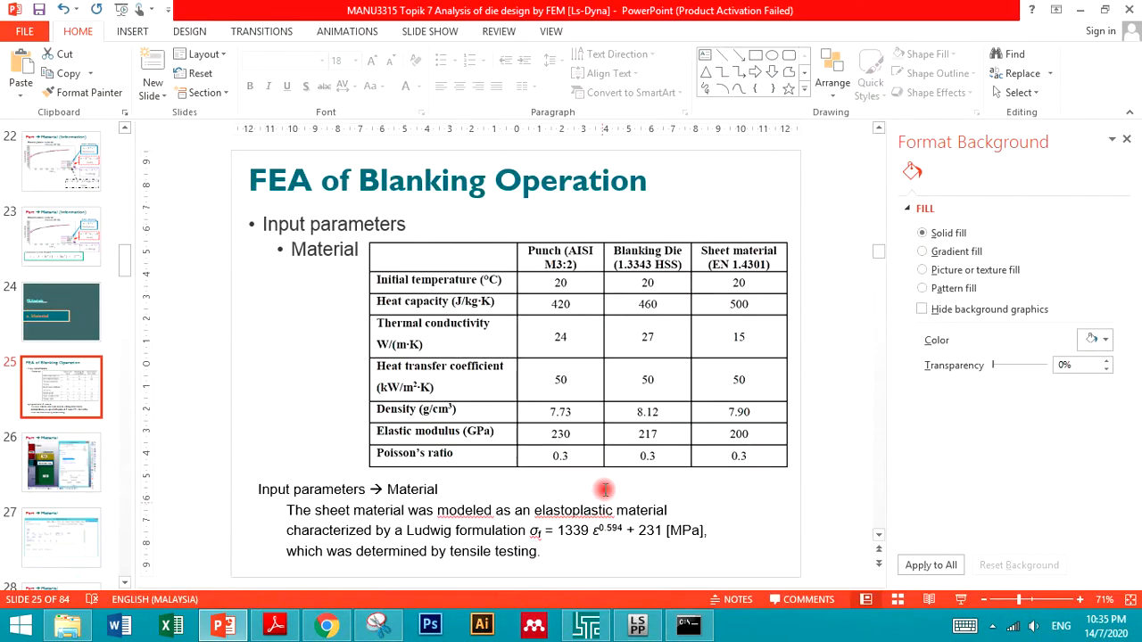
pyautogui.hotkey('alt', 'Tab')
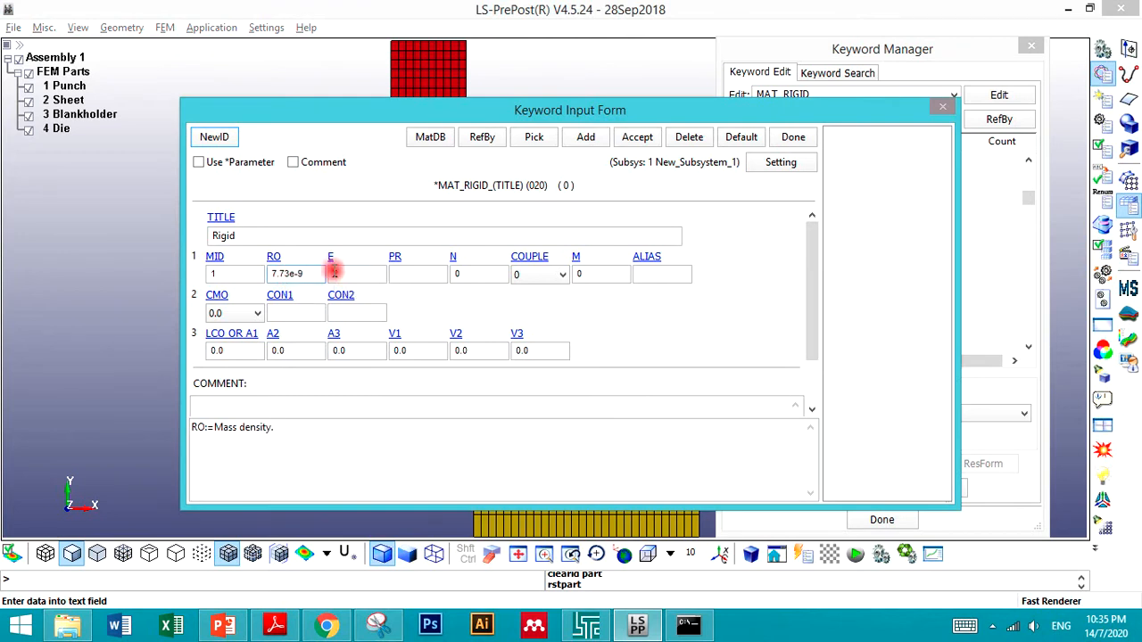
# Step: Look up the punch's elastic modulus in the PowerPoint table and set Young's modulus E to 230e3
pyautogui.hotkey('alt', 'Tab')
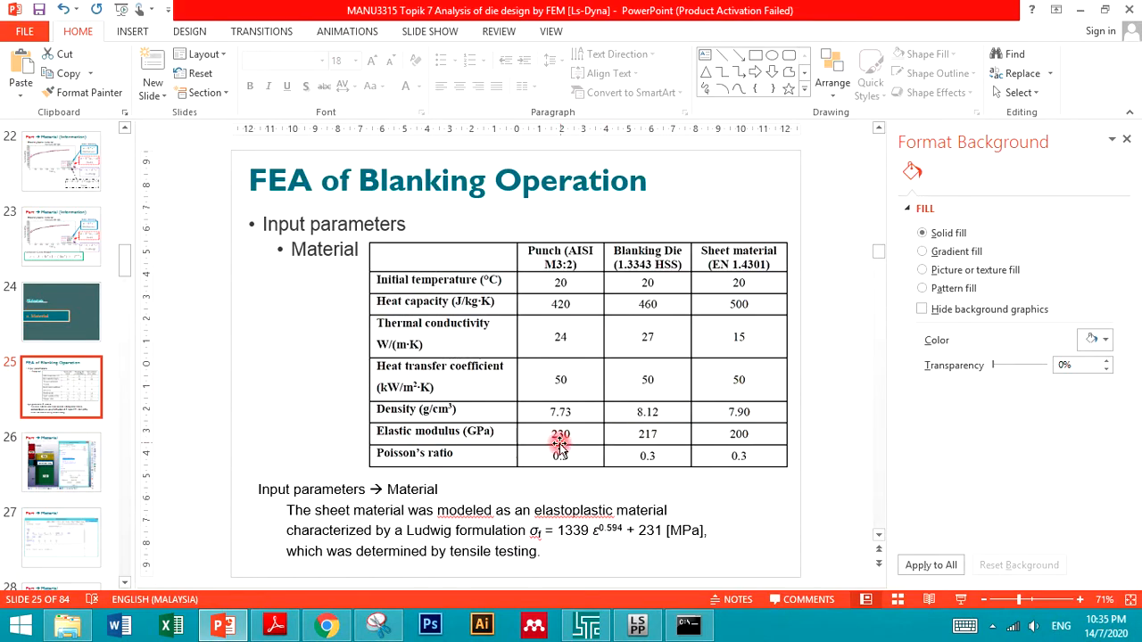
pyautogui.hotkey('alt', 'Tab')
pyautogui.click(360, 271)
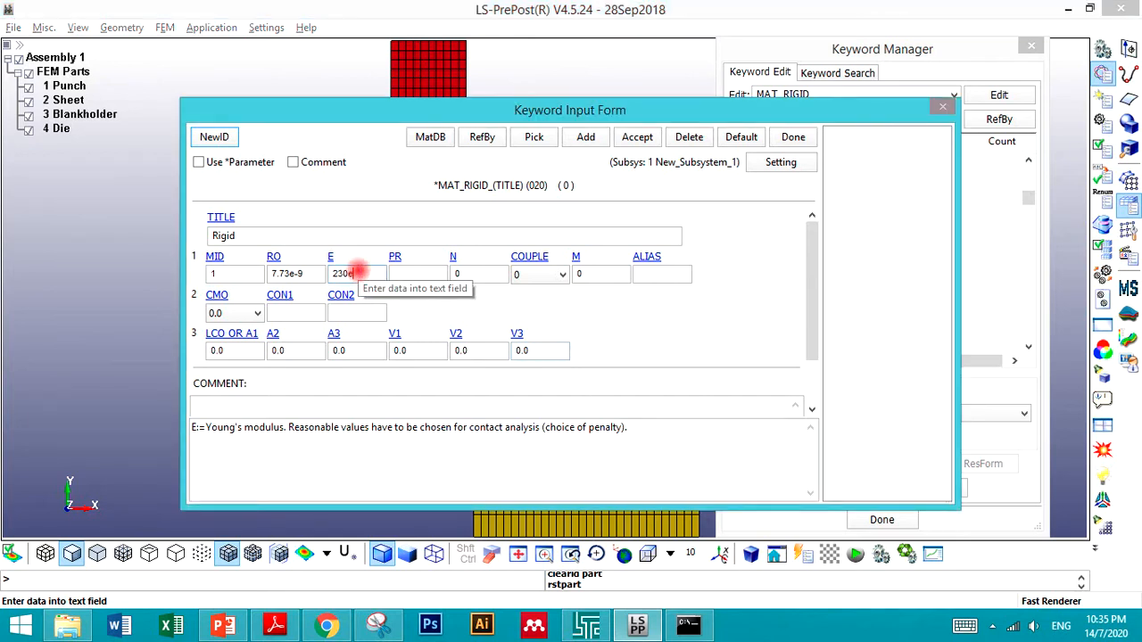
# Step: Check the punch's Poisson's ratio in PowerPoint, set PR to 0.3, and accept and close the rigid material card
pyautogui.hotkey('alt', 'Tab')
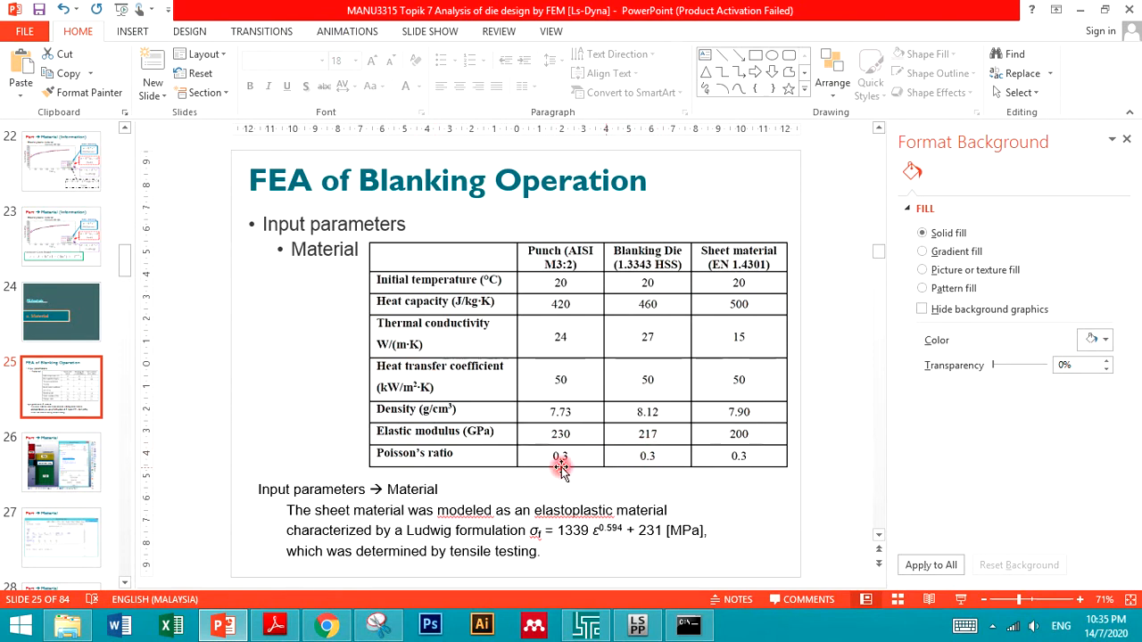
pyautogui.hotkey('alt', 'Tab')
pyautogui.click(415, 275)
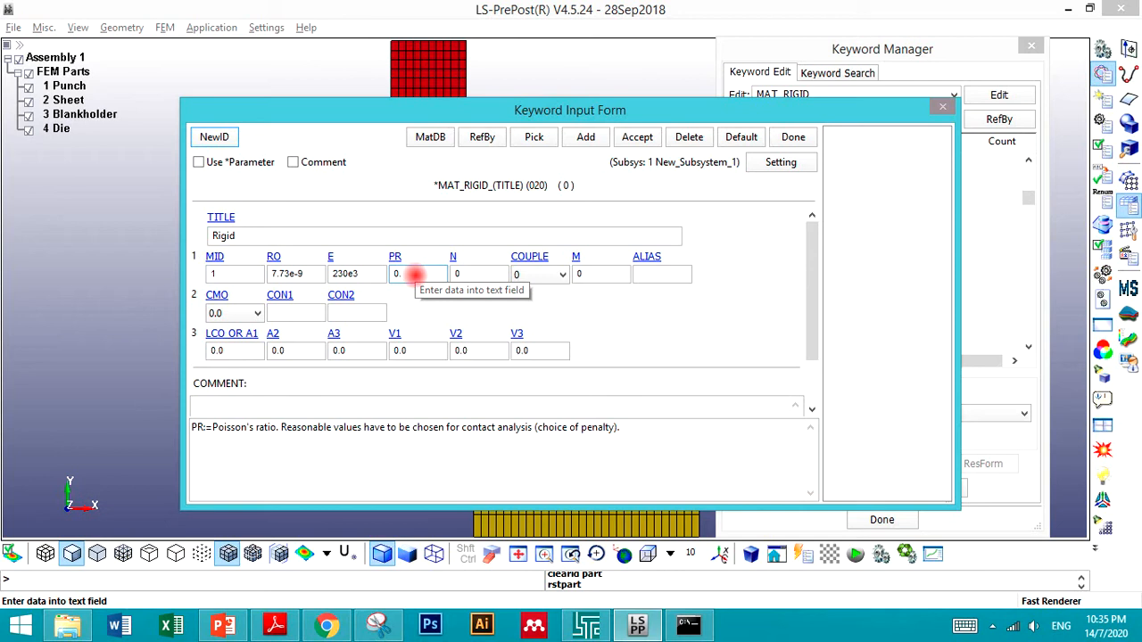
pyautogui.write('0.3')
pyautogui.click(630, 136)
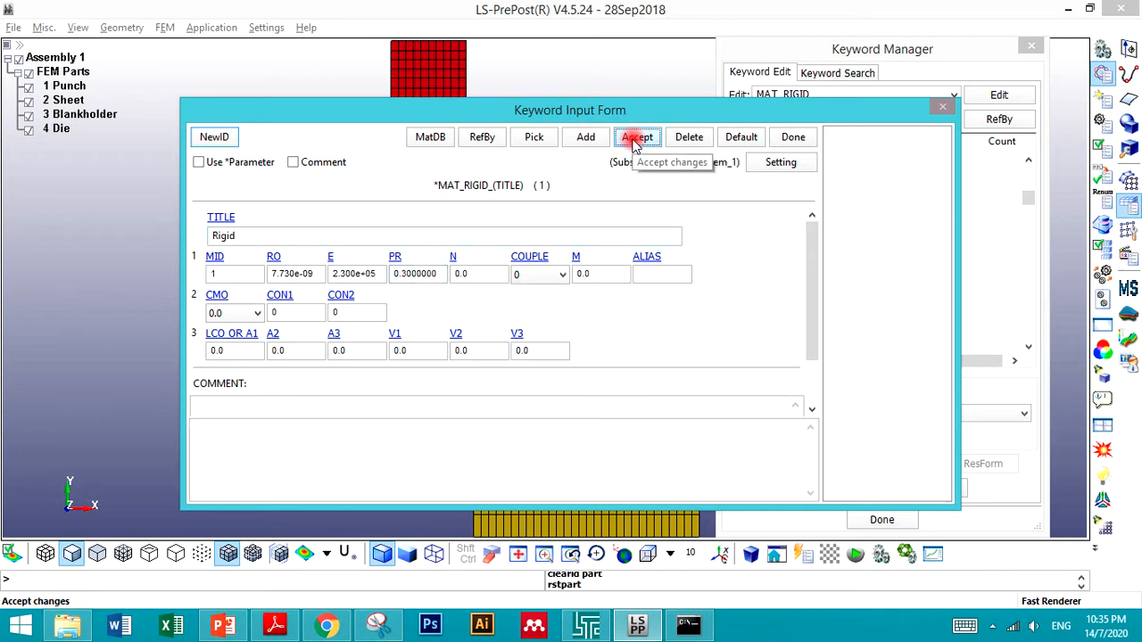
pyautogui.click(793, 138)
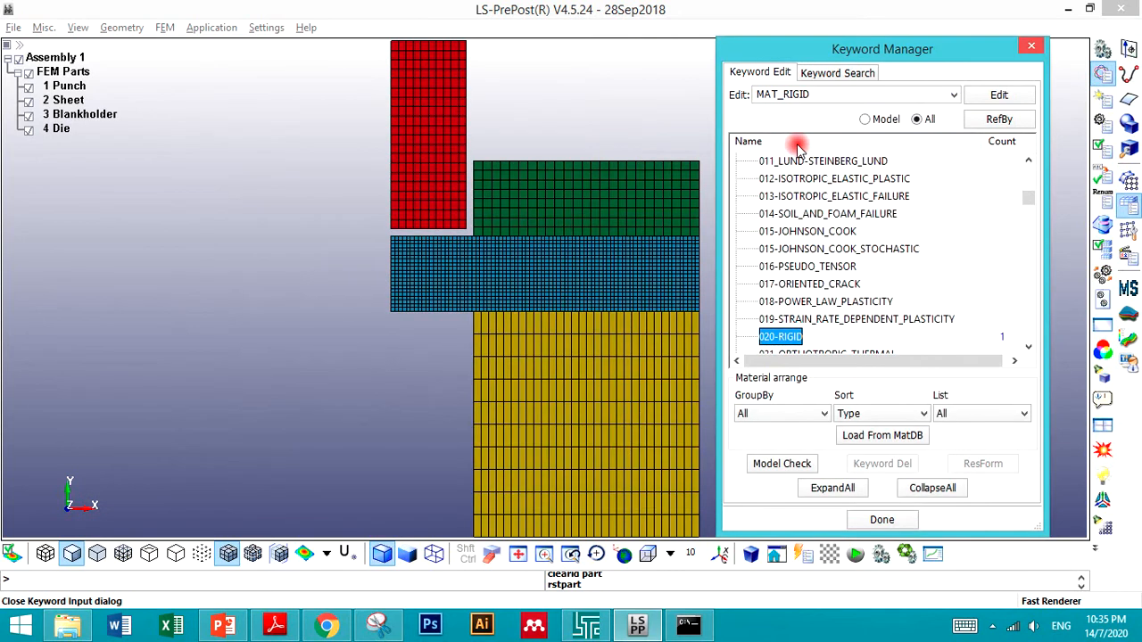
# Step: Browse the material models in the keyword list for a plasticity model suited to the sheet
pyautogui.click(810, 267)
pyautogui.click(817, 302)
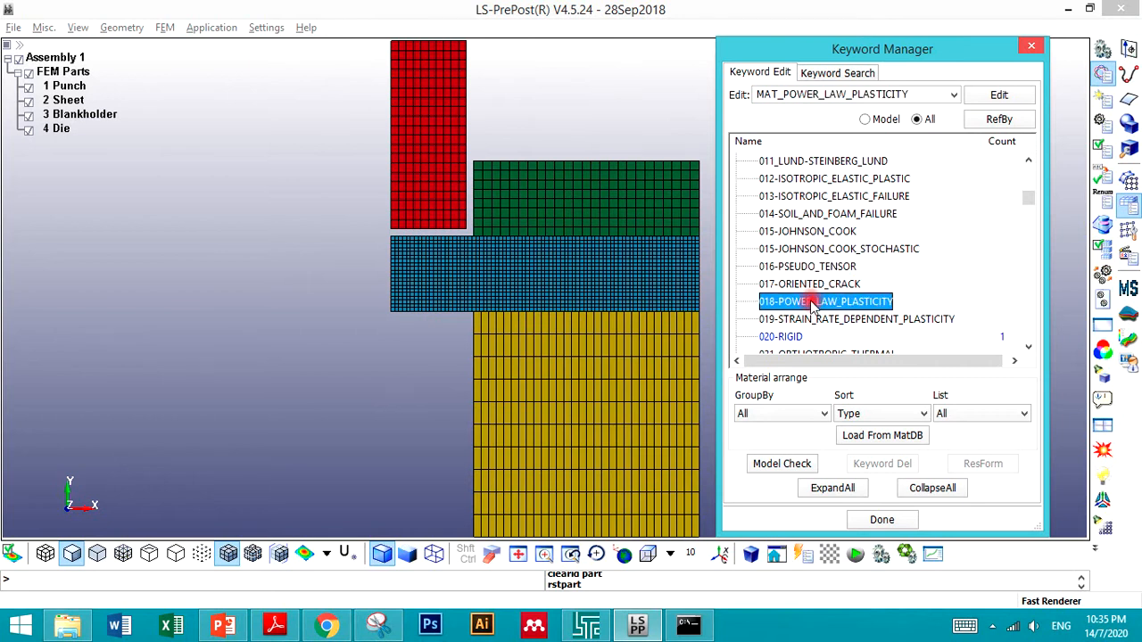
pyautogui.scroll(1, 814, 303)
pyautogui.click(814, 304)
pyautogui.scroll(4, 813, 303)
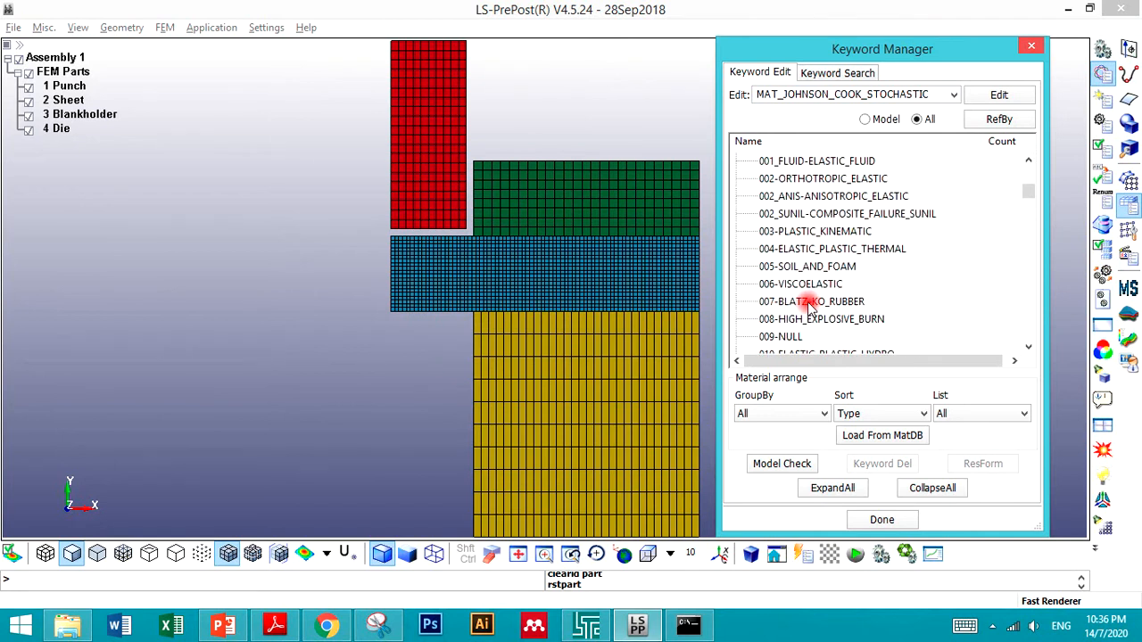
pyautogui.scroll(5, 811, 305)
pyautogui.scroll(-14, 812, 305)
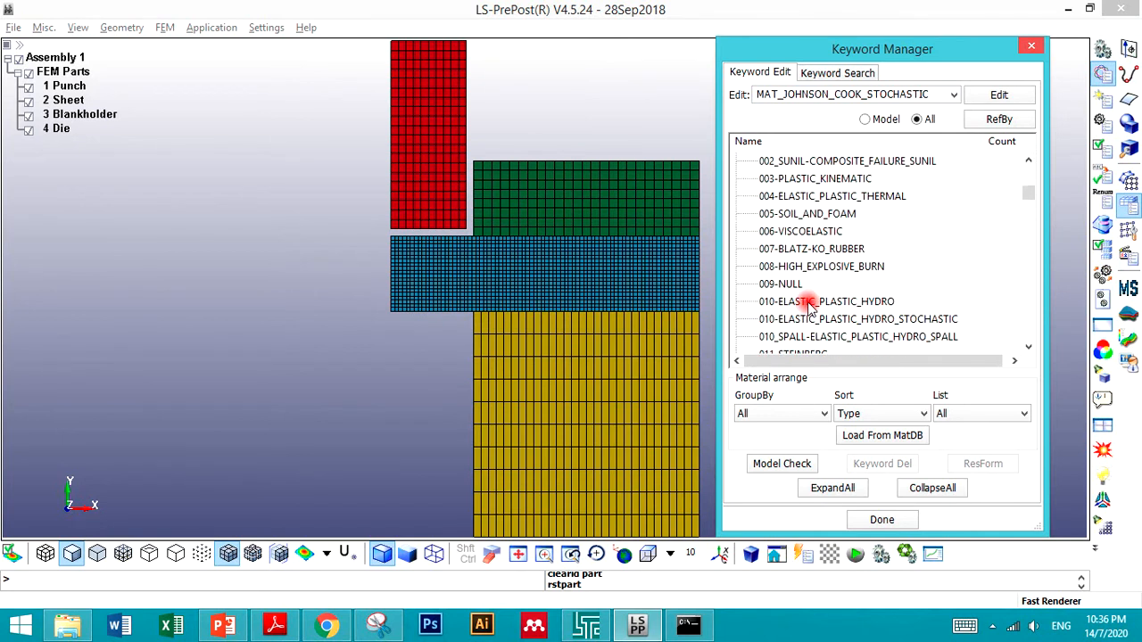
pyautogui.scroll(10, 812, 305)
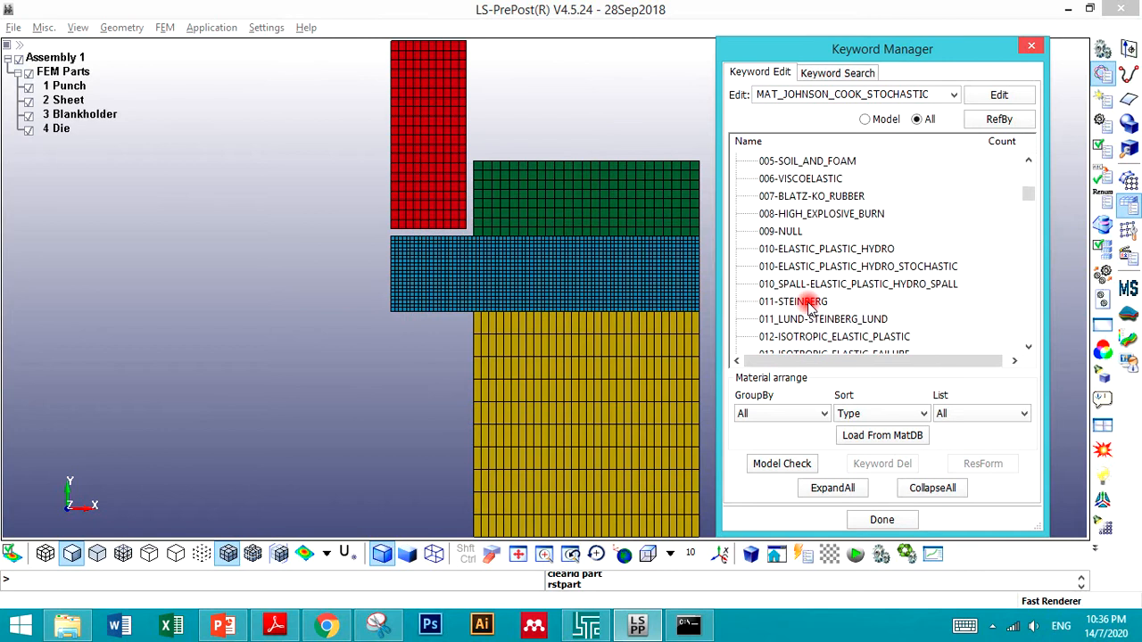
pyautogui.click(812, 302)
pyautogui.scroll(3, 812, 305)
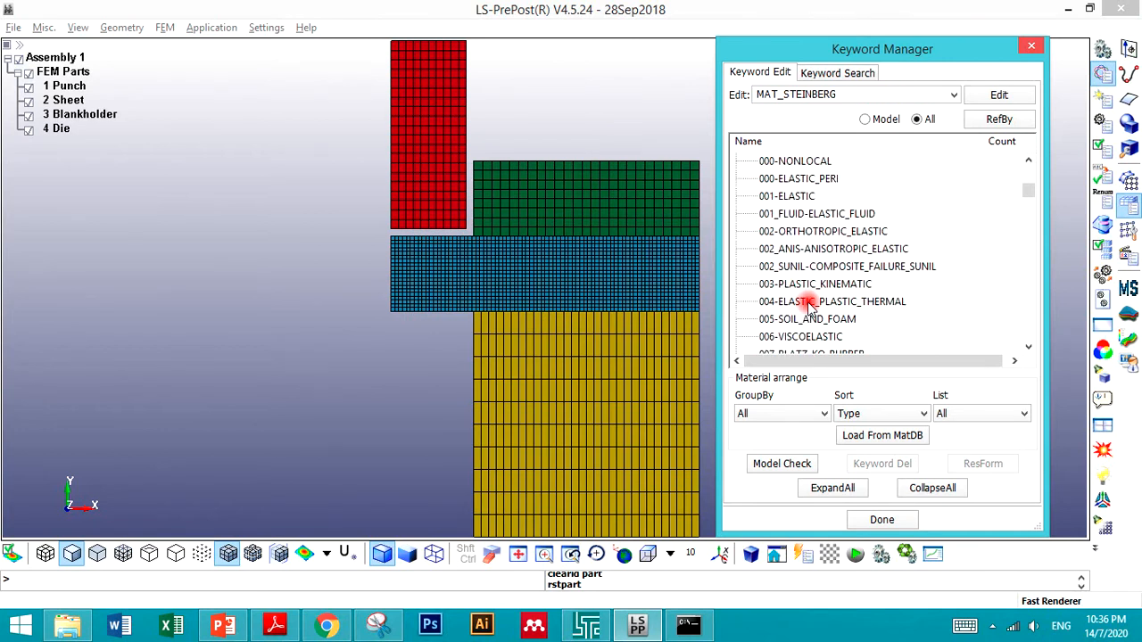
pyautogui.scroll(1, 811, 305)
pyautogui.scroll(3, 810, 305)
pyautogui.scroll(-4, 810, 305)
pyautogui.scroll(-1, 810, 305)
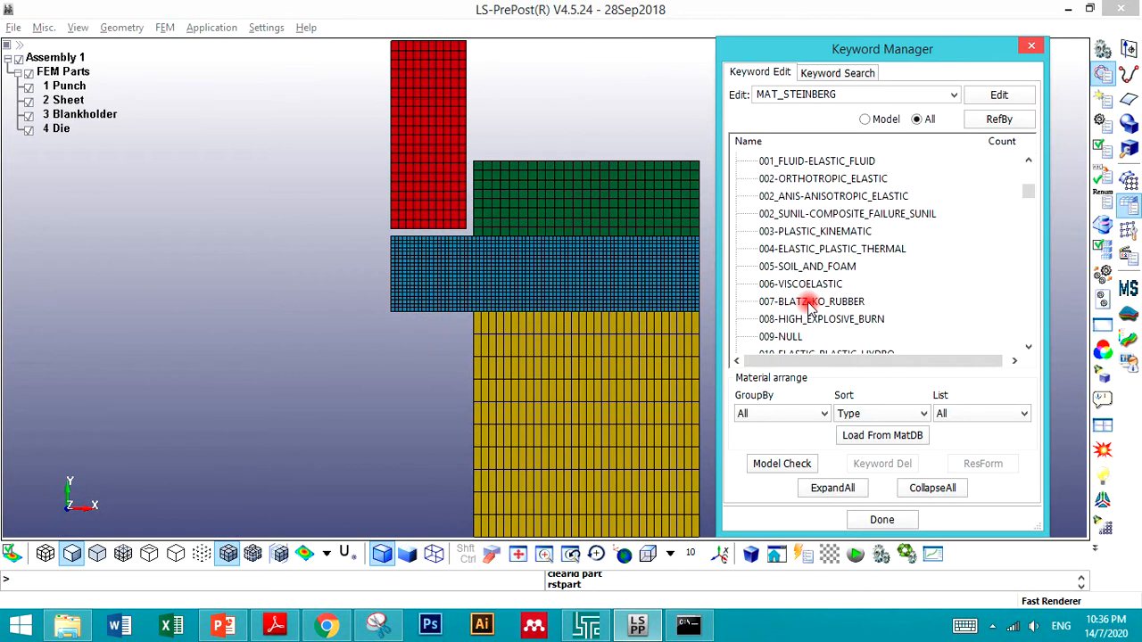
pyautogui.scroll(-1, 810, 305)
pyautogui.click(810, 305)
pyautogui.scroll(-1, 807, 303)
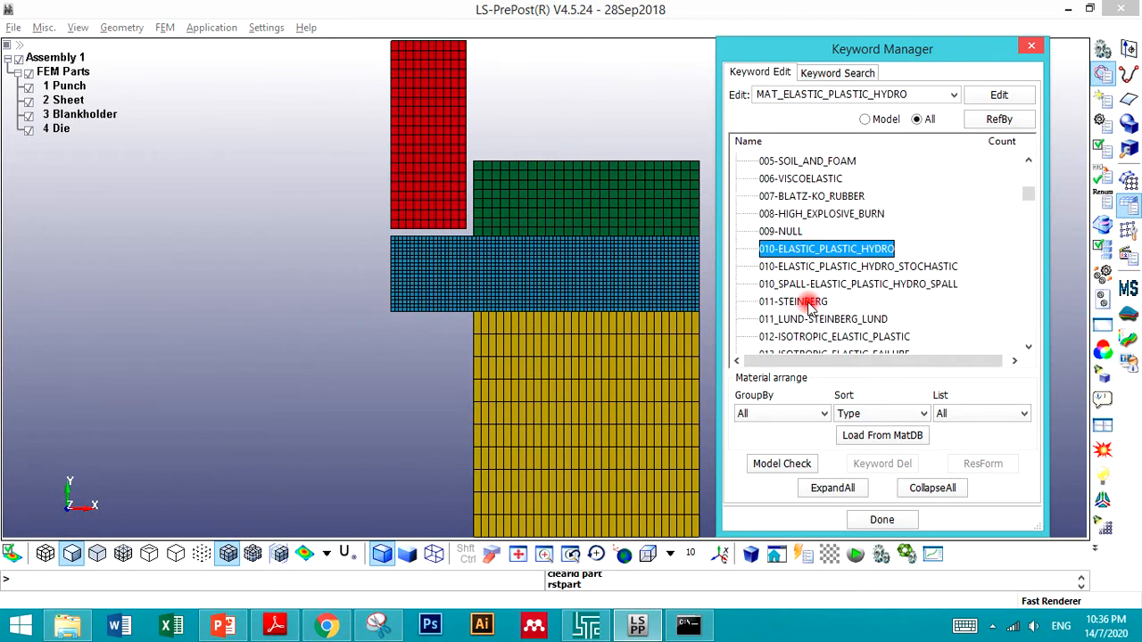
pyautogui.scroll(2, 807, 301)
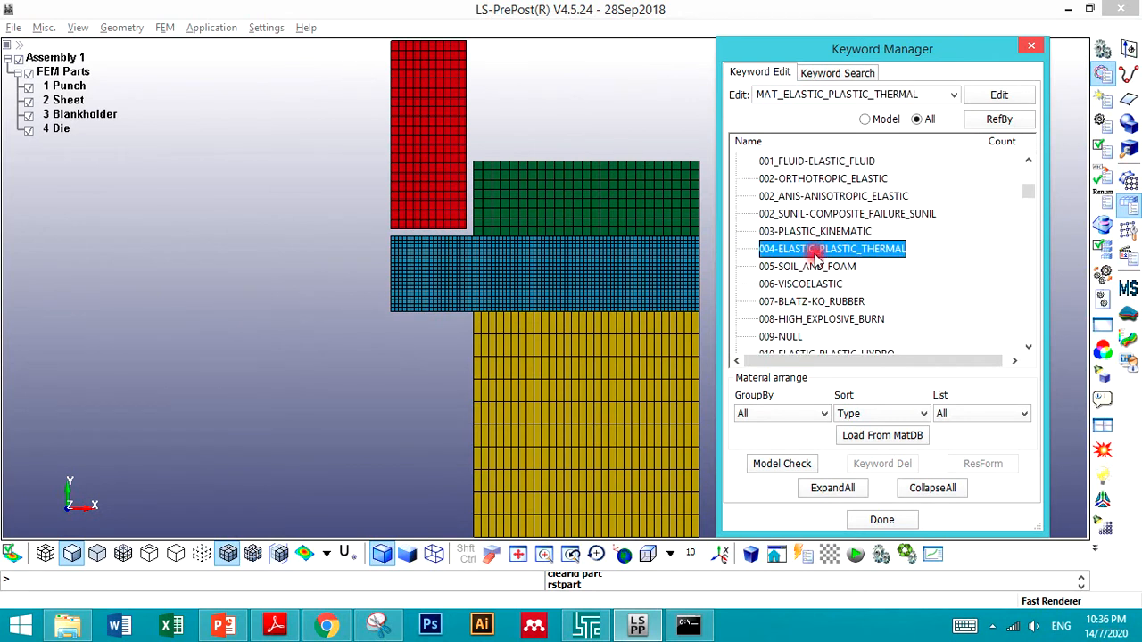
pyautogui.click(812, 231)
pyautogui.click(810, 284)
pyautogui.click(790, 321)
pyautogui.scroll(-1, 786, 332)
pyautogui.scroll(-4, 786, 340)
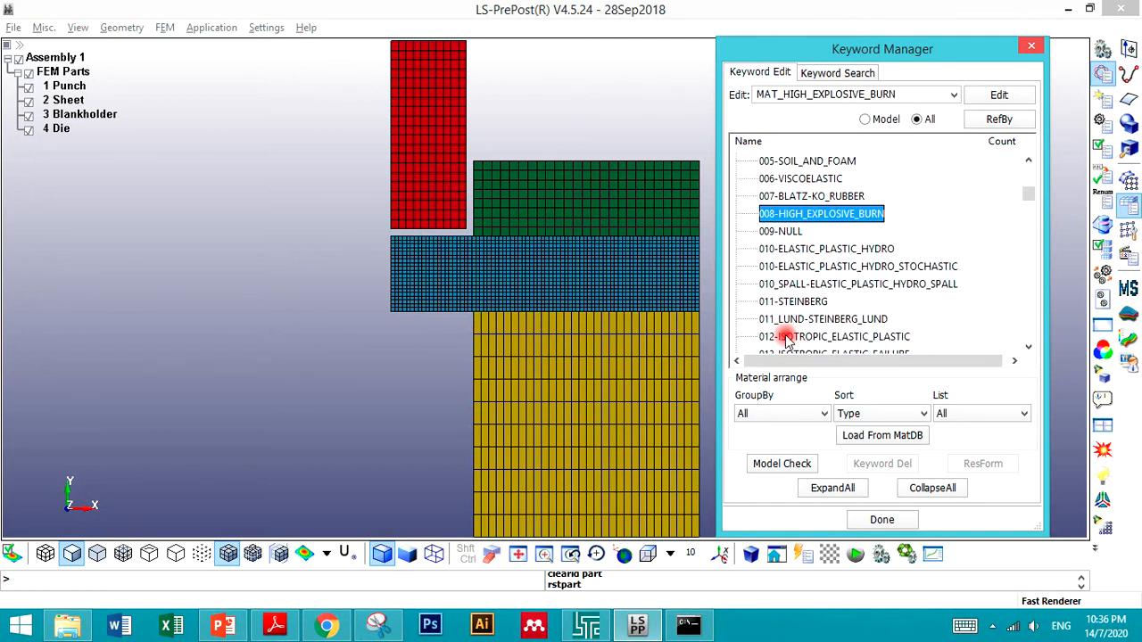
pyautogui.scroll(-1, 786, 341)
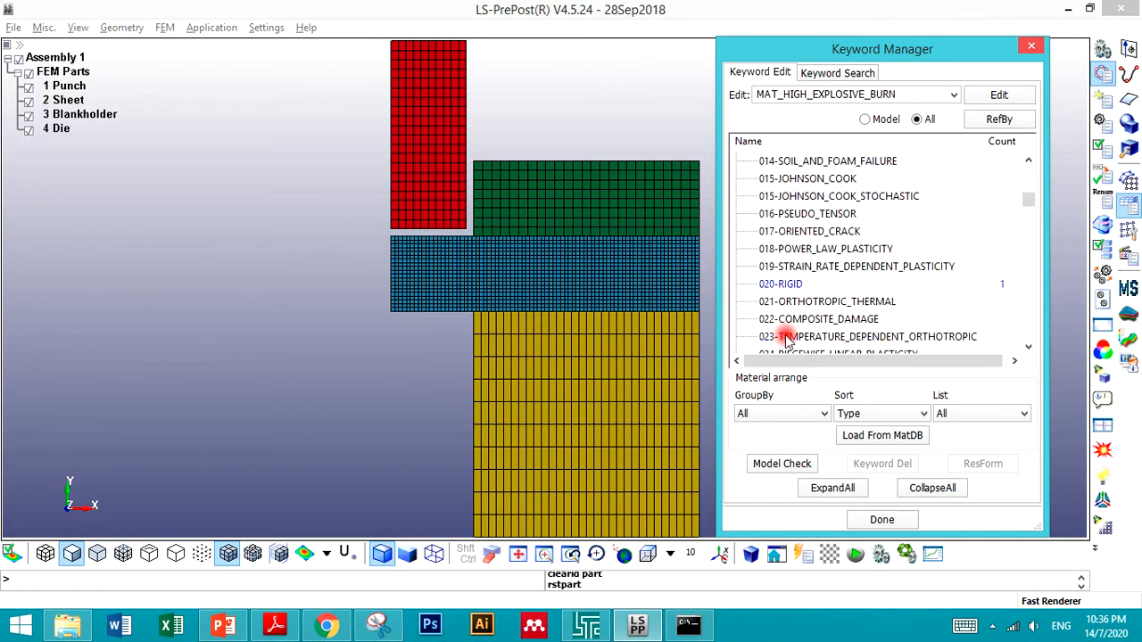
# Step: Switch to PowerPoint to review the example material cards and the blanking material table, and return to LS-PrePost
pyautogui.hotkey('alt', 'Tab')
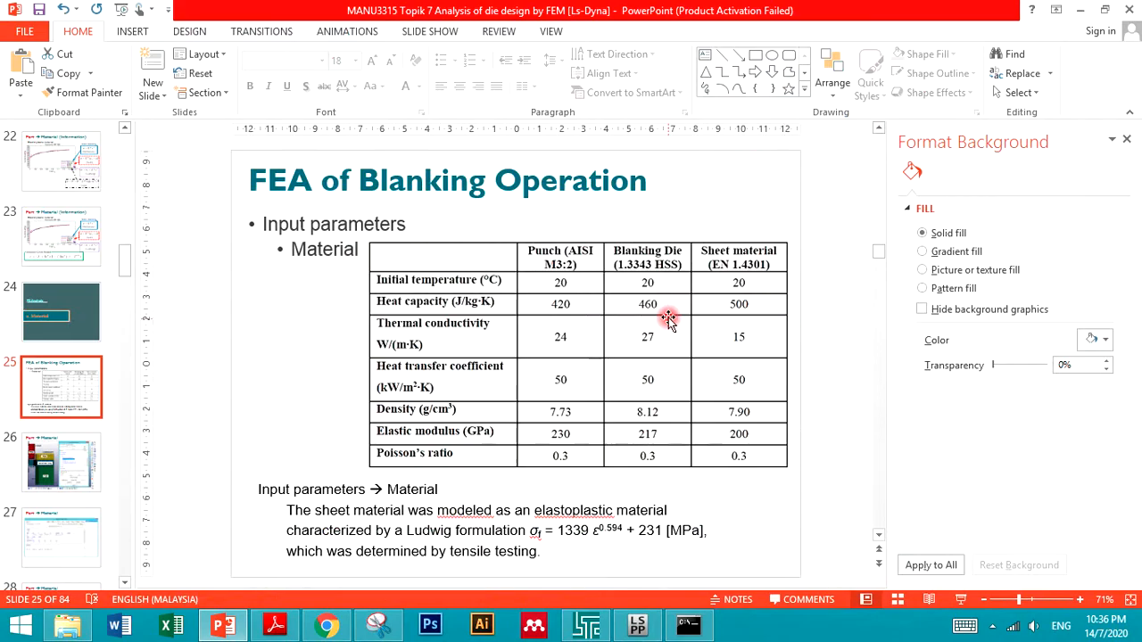
pyautogui.scroll(-2, 179, 369)
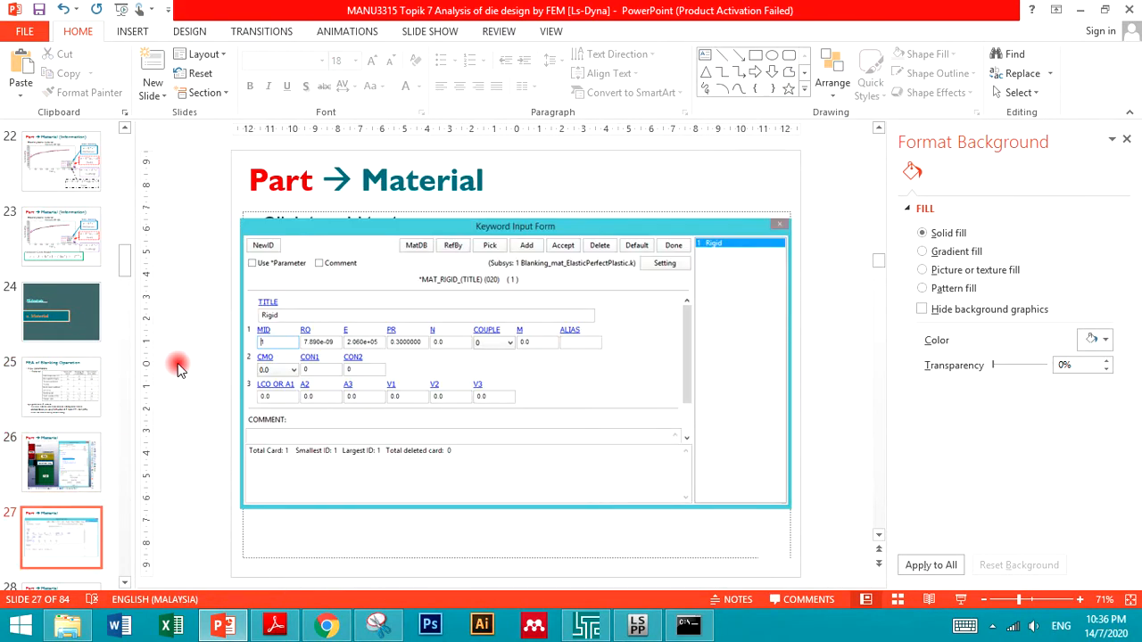
pyautogui.scroll(-1, 178, 368)
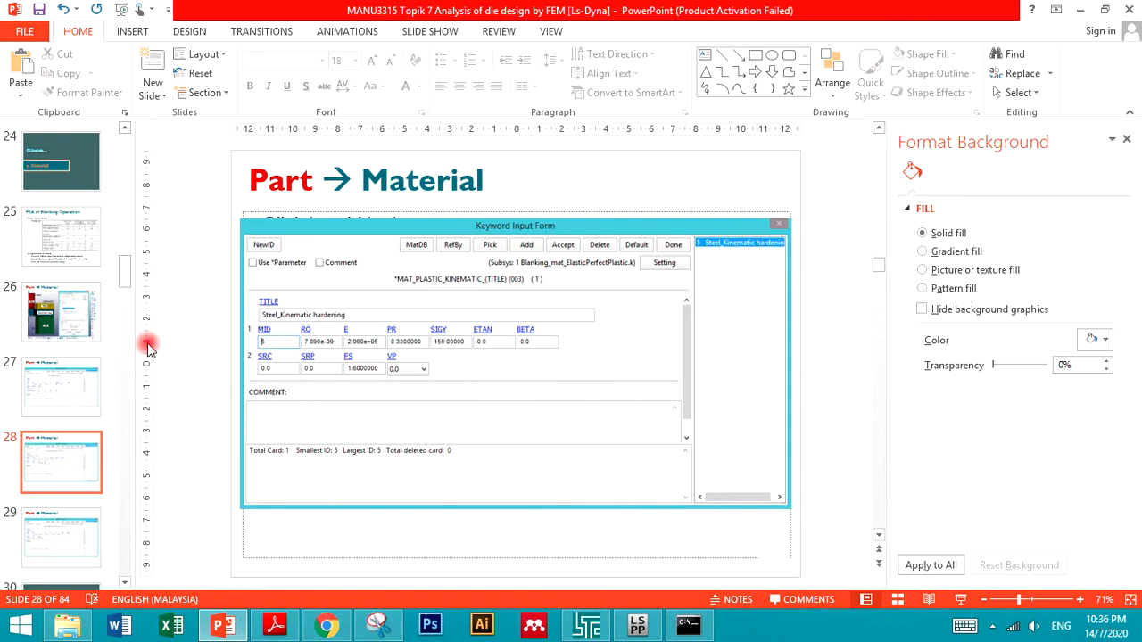
pyautogui.click(71, 259)
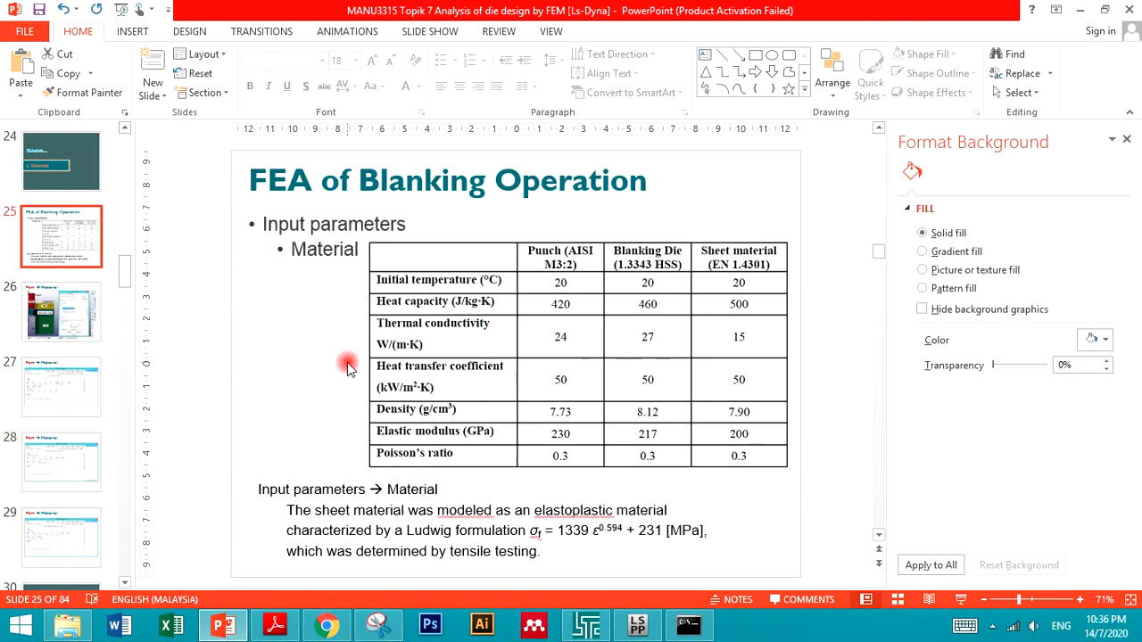
pyautogui.hotkey('alt', 'Tab')
# Step: Find the 003-PLASTIC_KINEMATIC material model in the keyword list and open its input form
pyautogui.scroll(-1, 816, 319)
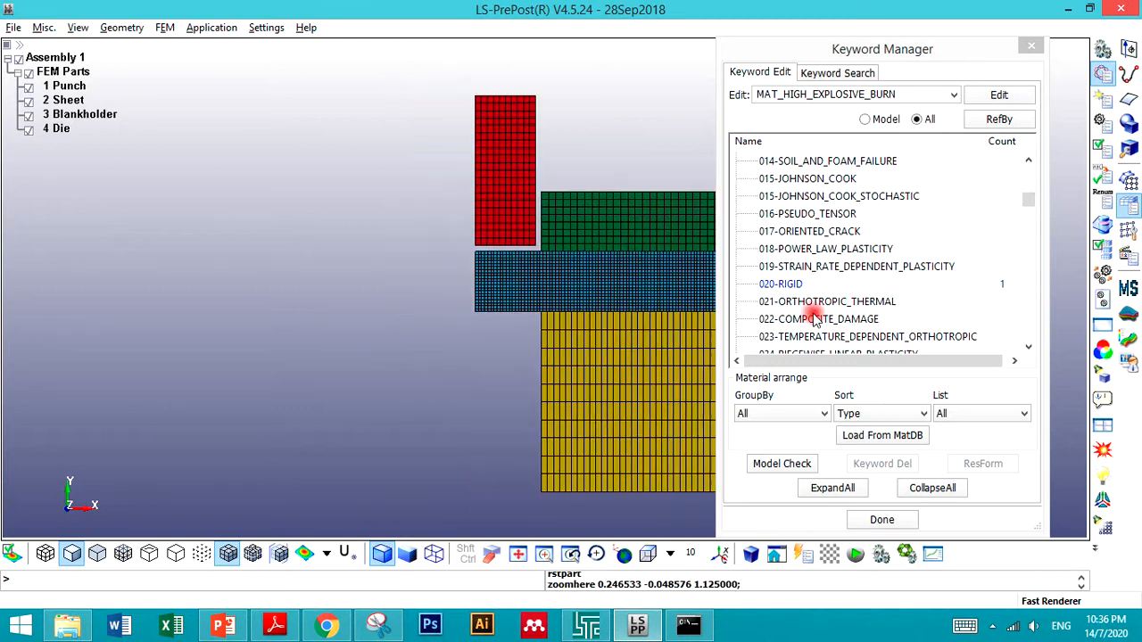
pyautogui.scroll(-2, 454, 247)
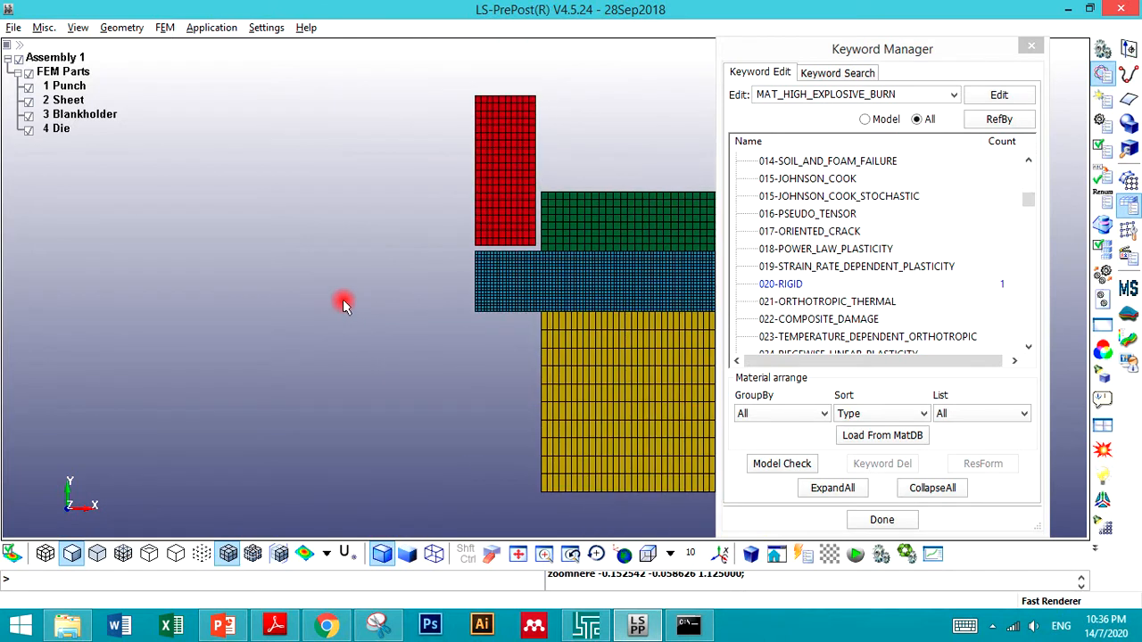
pyautogui.scroll(1, 659, 333)
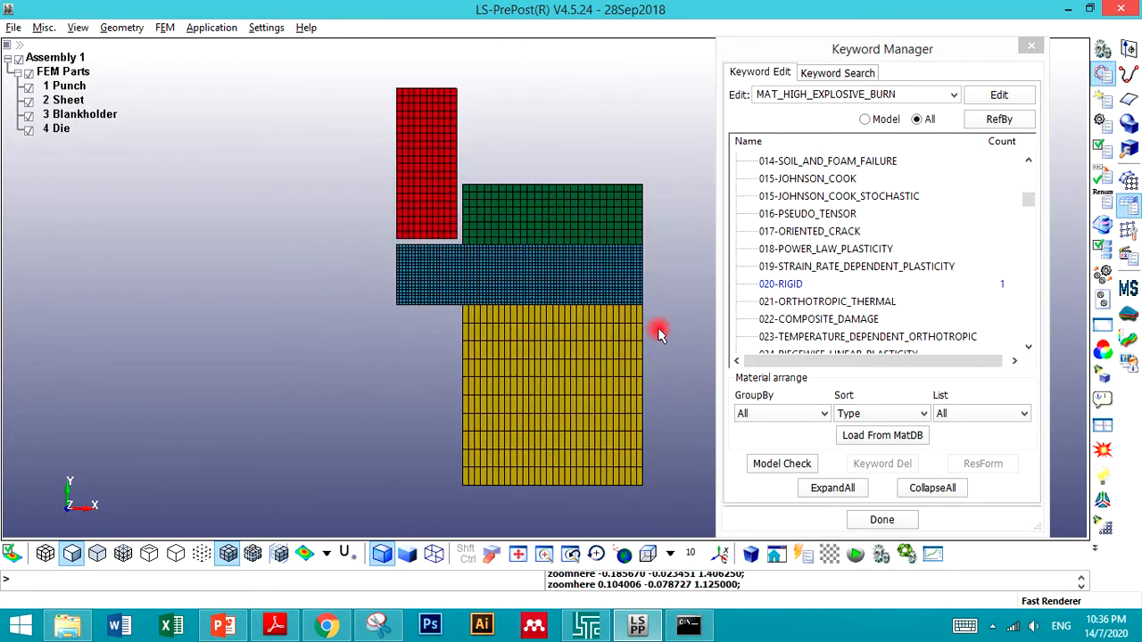
pyautogui.scroll(1, 658, 334)
pyautogui.click(812, 215)
pyautogui.scroll(3, 794, 232)
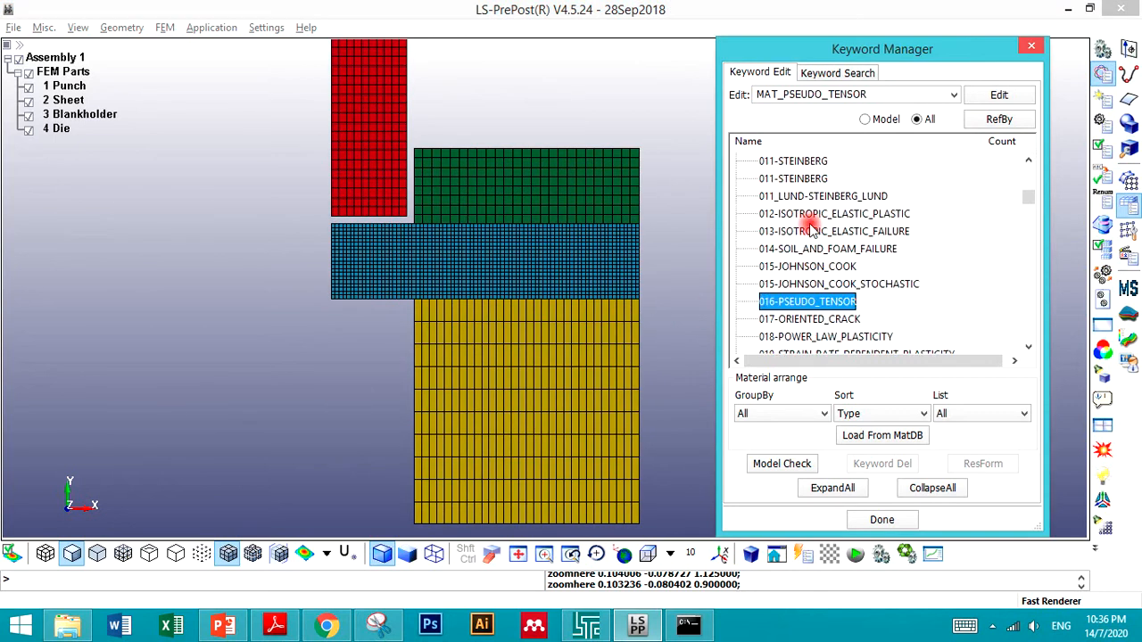
pyautogui.scroll(2, 762, 255)
pyautogui.click(779, 179)
pyautogui.doubleClick(779, 180)
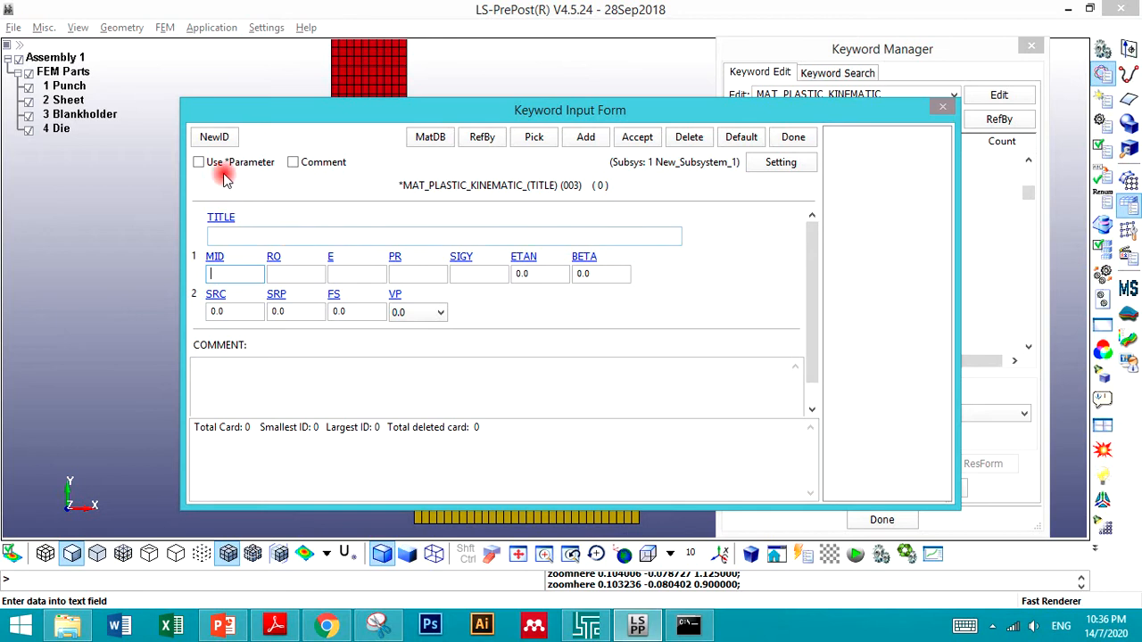
# Step: Assign a new material ID and title the plastic kinematic card "Elastic-Perfectly Plastic"
pyautogui.click(220, 141)
pyautogui.click(262, 236)
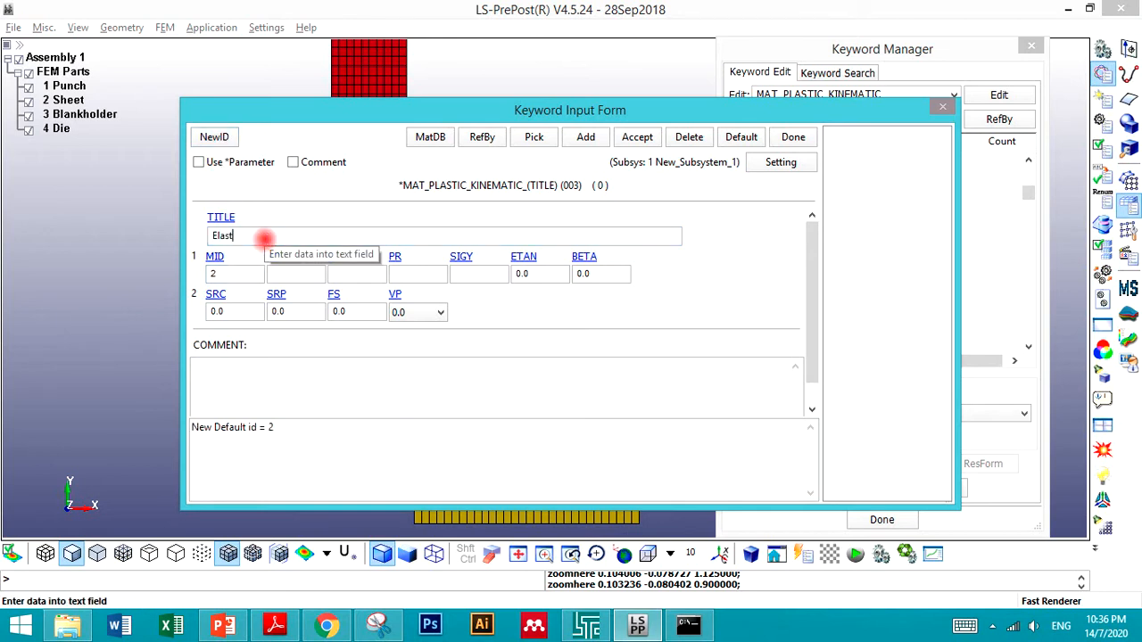
pyautogui.write('Elastic-Perfectly Plastic')
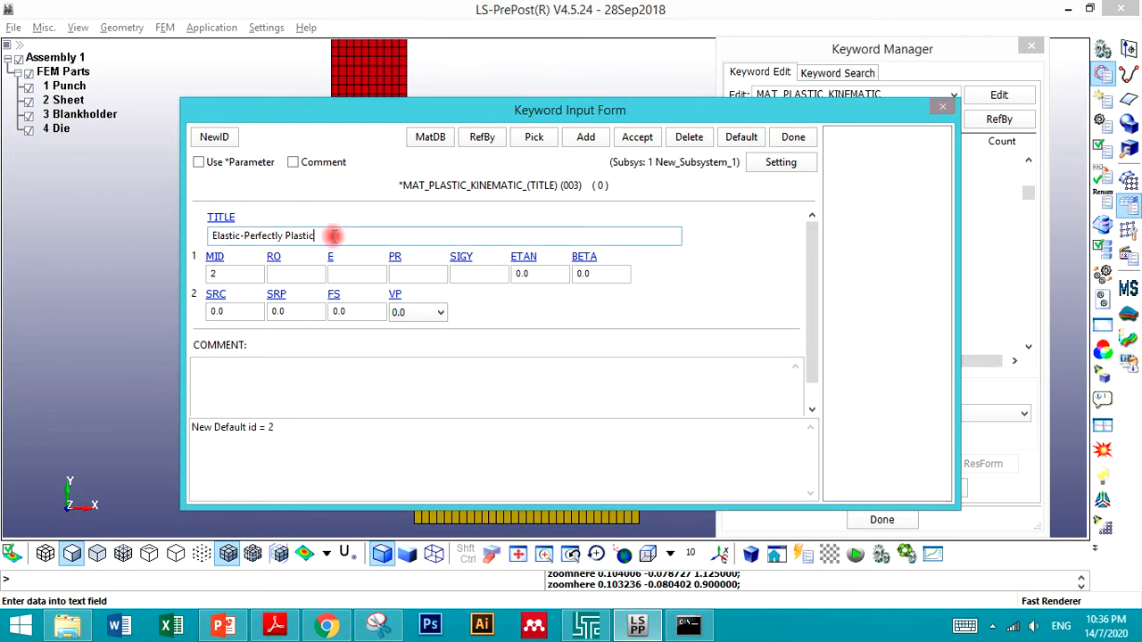
# Step: Look up the sheet material's density in the PowerPoint table and set the mass density RO to 7.9e-9
pyautogui.click(288, 271)
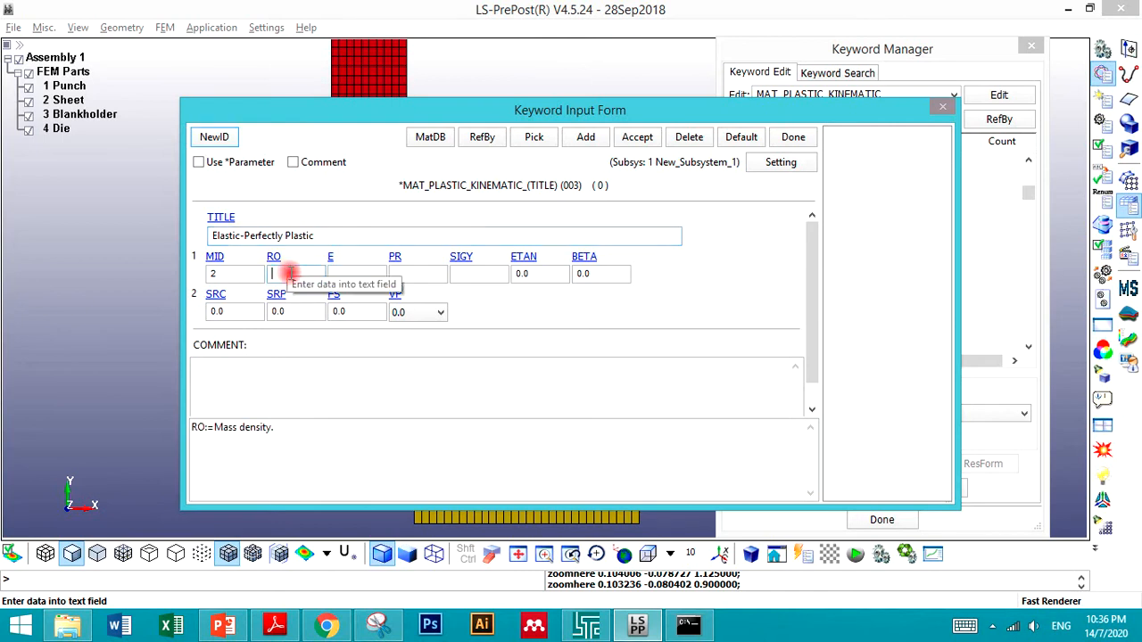
pyautogui.hotkey('alt', 'Tab')
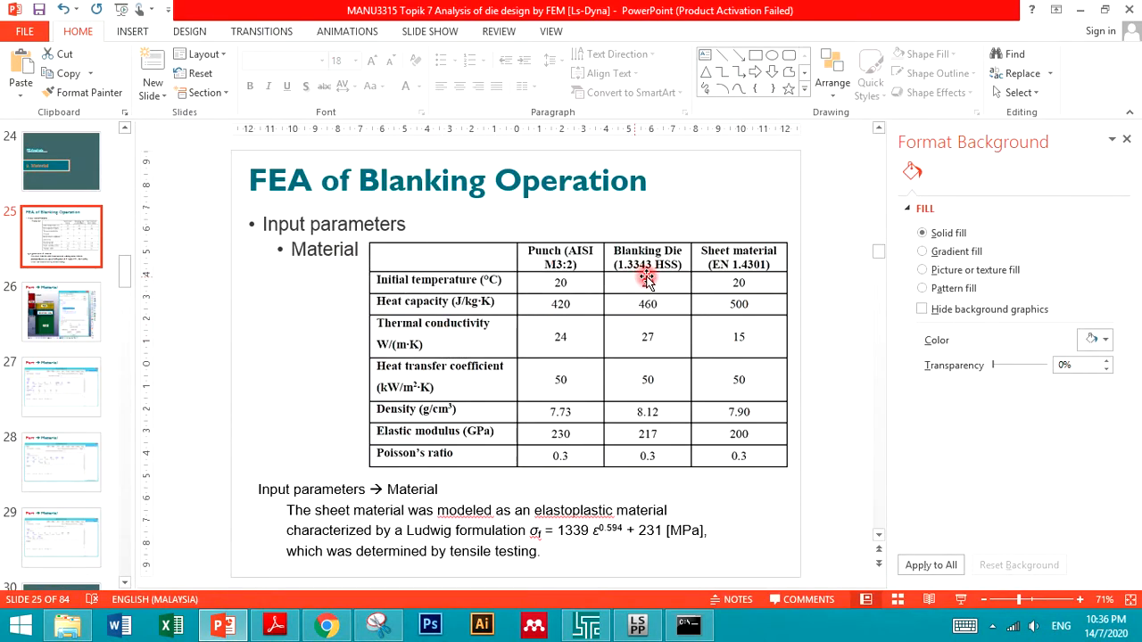
pyautogui.hotkey('alt', 'Tab')
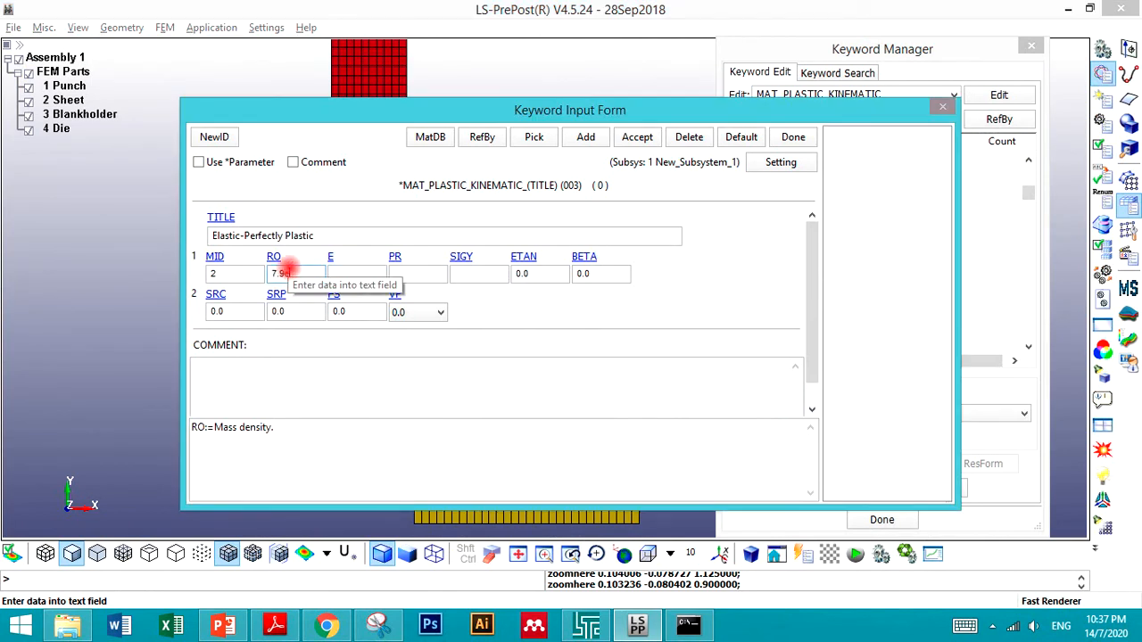
# Step: Check the sheet's elastic modulus in the PowerPoint table and set Young's modulus E to 200e3
pyautogui.click(374, 277)
pyautogui.hotkey('alt', 'Tab')
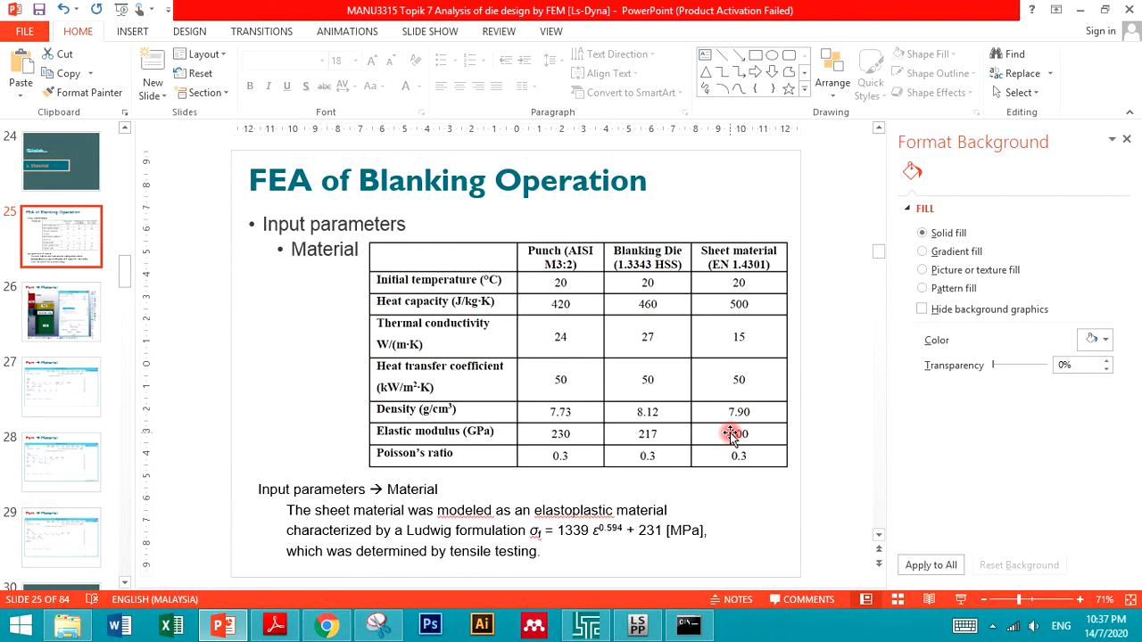
pyautogui.hotkey('alt', 'Tab')
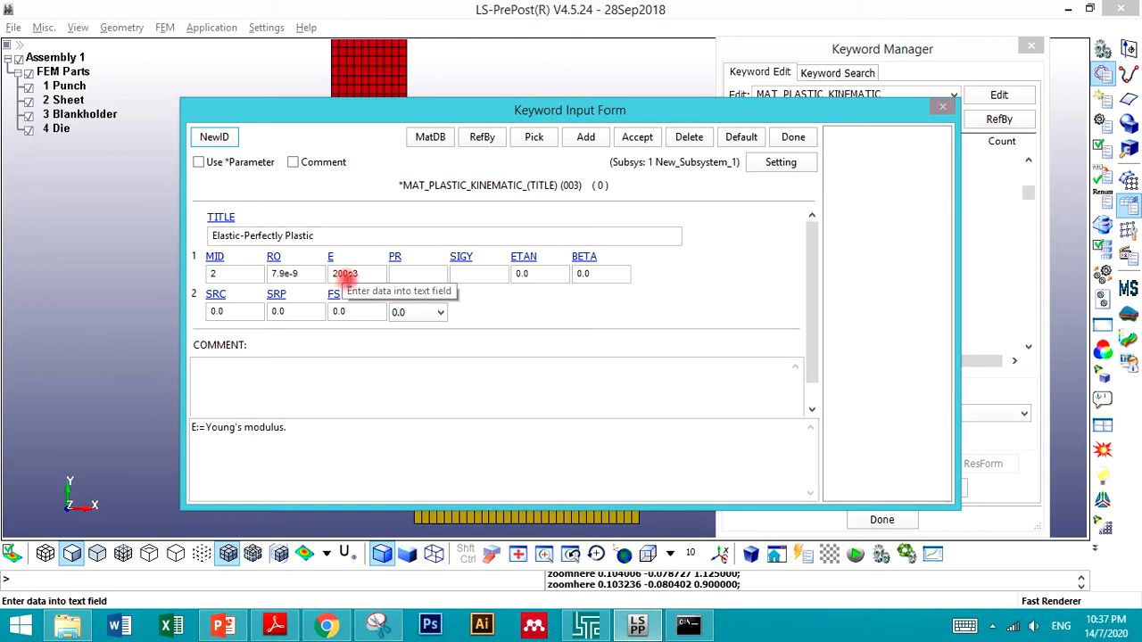
pyautogui.click(345, 276)
pyautogui.write('200e3')
# Step: Check the sheet's Poisson's ratio in PowerPoint, set PR to 0.3, and set the yield stress SIGY to 231
pyautogui.click(402, 278)
pyautogui.hotkey('alt', 'Tab')
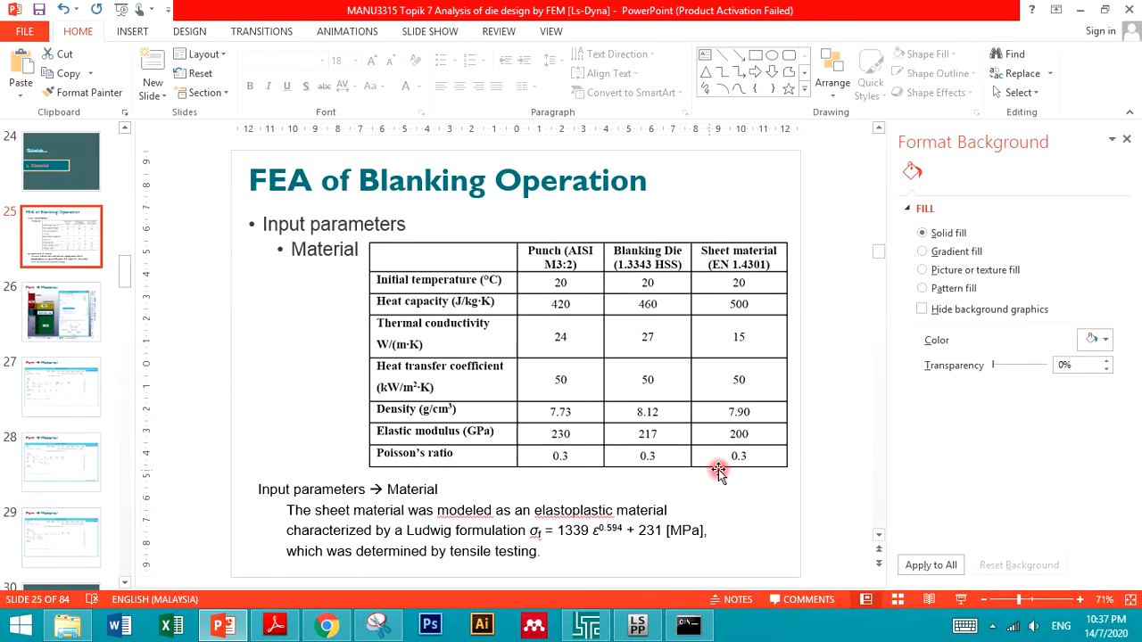
pyautogui.hotkey('alt', 'Tab')
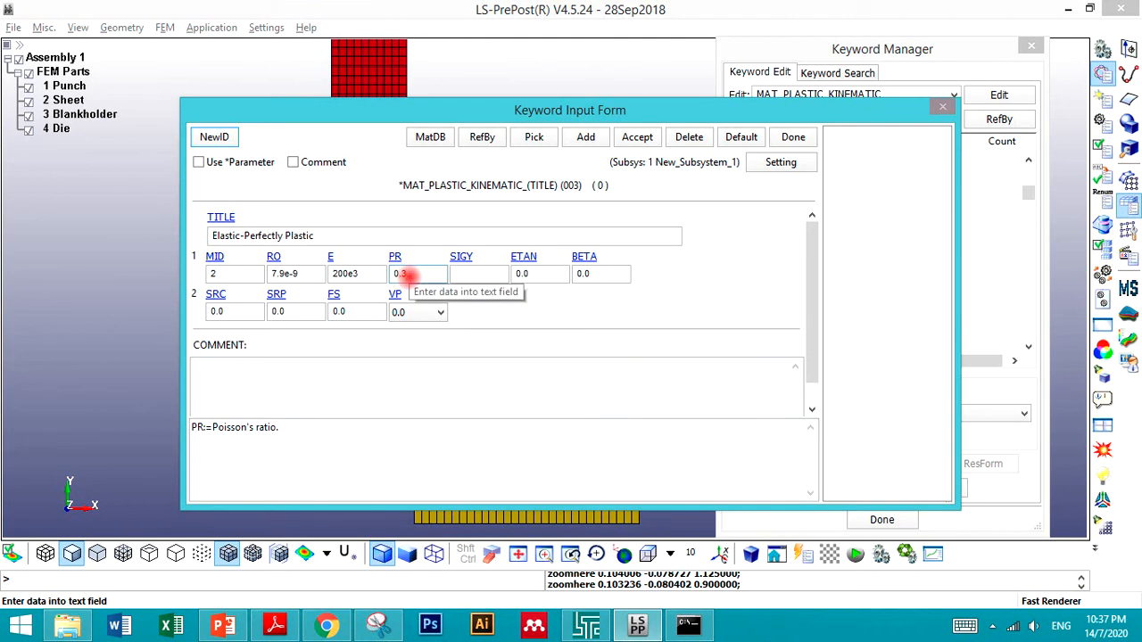
pyautogui.click(459, 275)
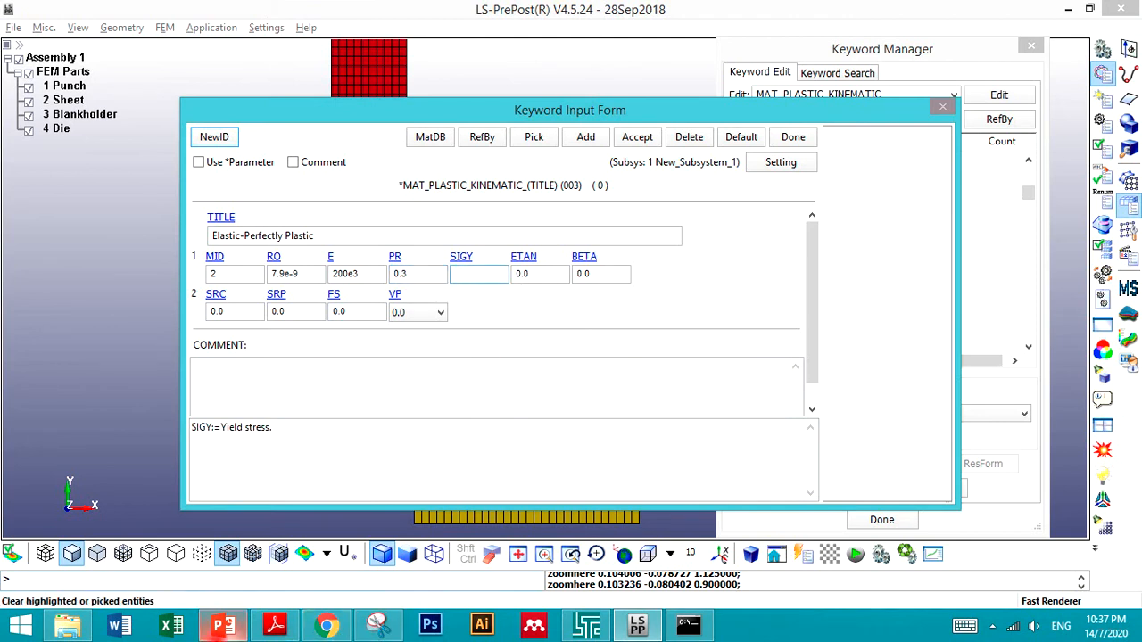
pyautogui.write('231')
pyautogui.click(551, 271)
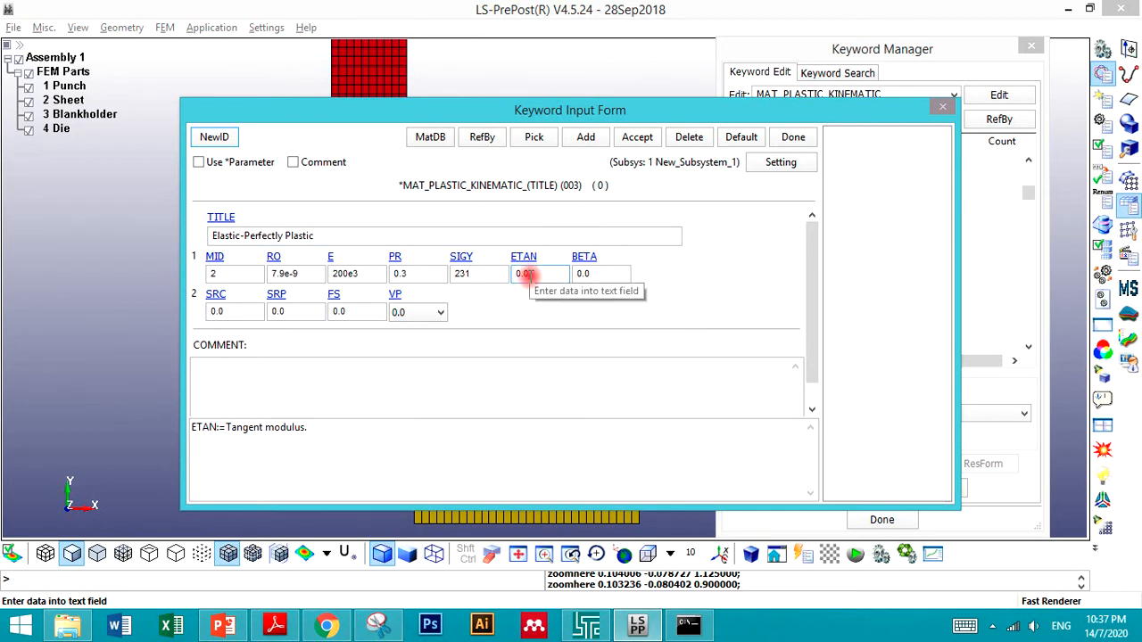
# Step: Set the failure strain FS to 2 and accept the Elastic-Perfectly Plastic material card
pyautogui.click(239, 312)
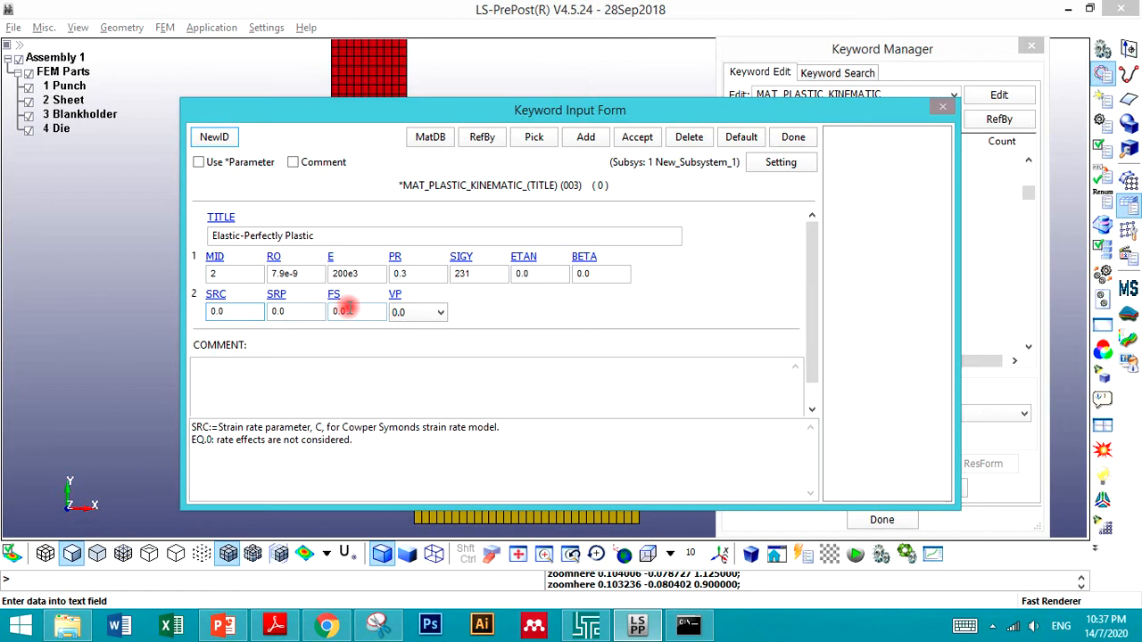
pyautogui.doubleClick(339, 312)
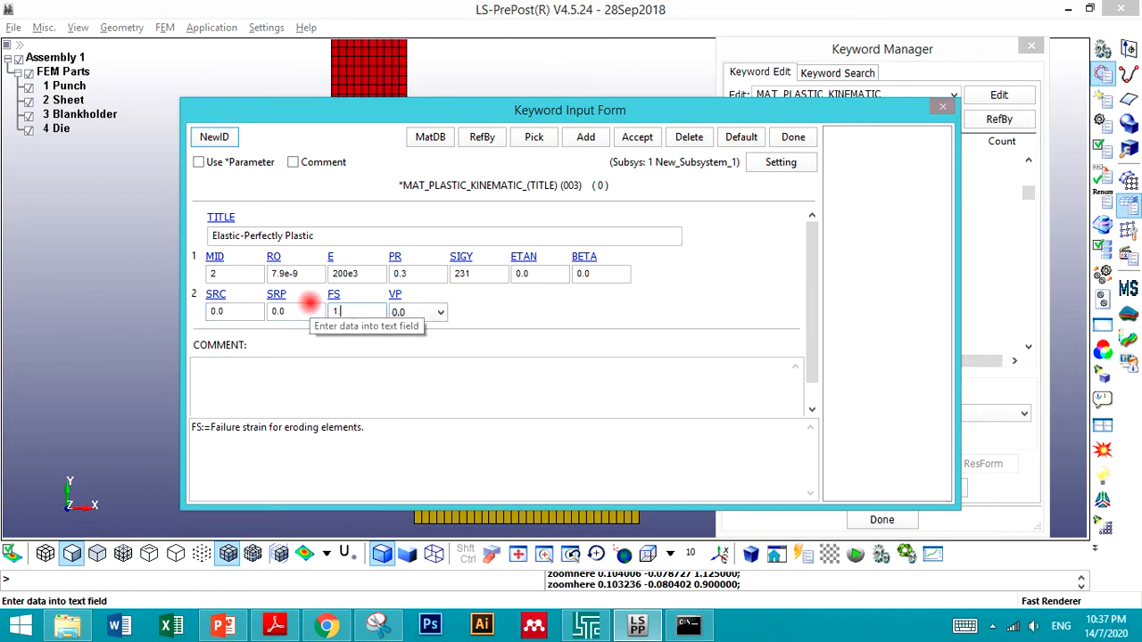
pyautogui.write('1.6')
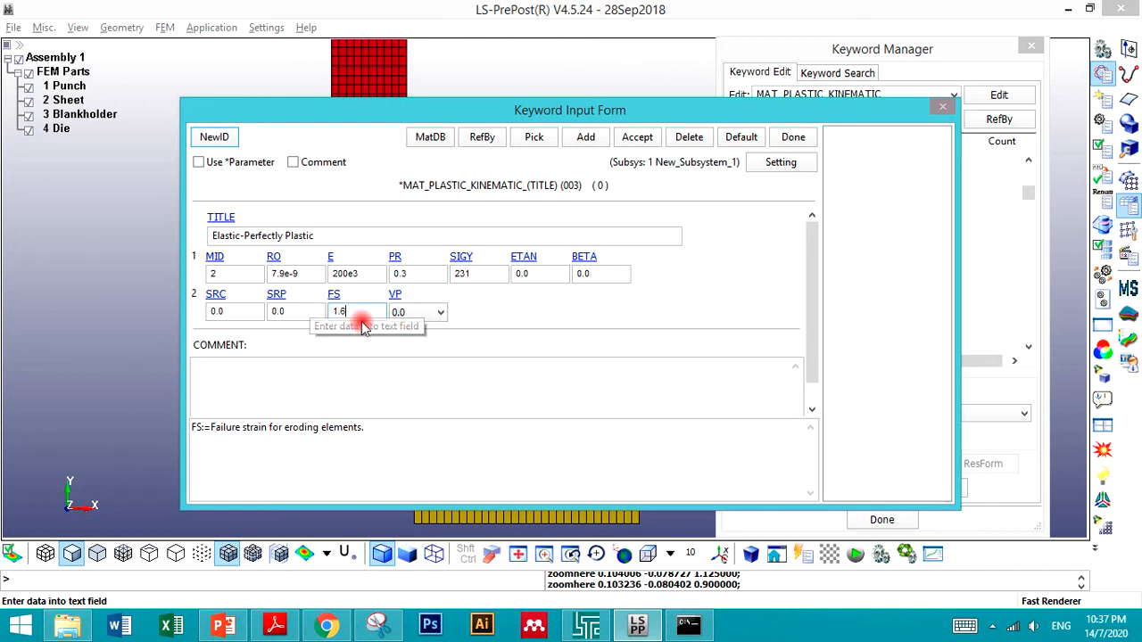
pyautogui.doubleClick(328, 309)
pyautogui.write('2')
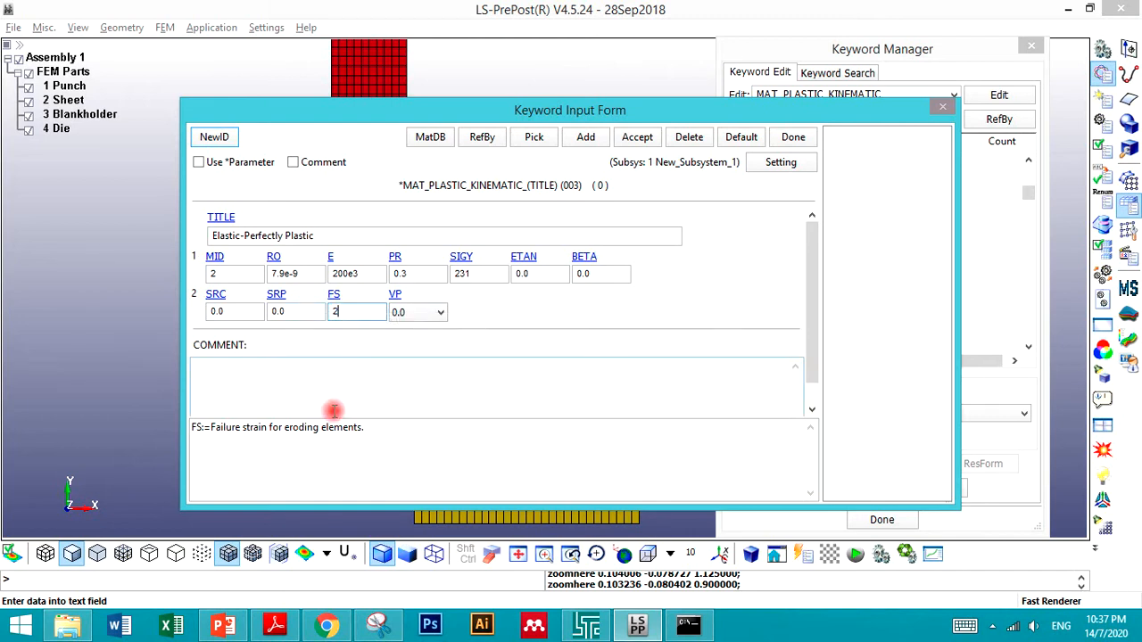
pyautogui.click(637, 136)
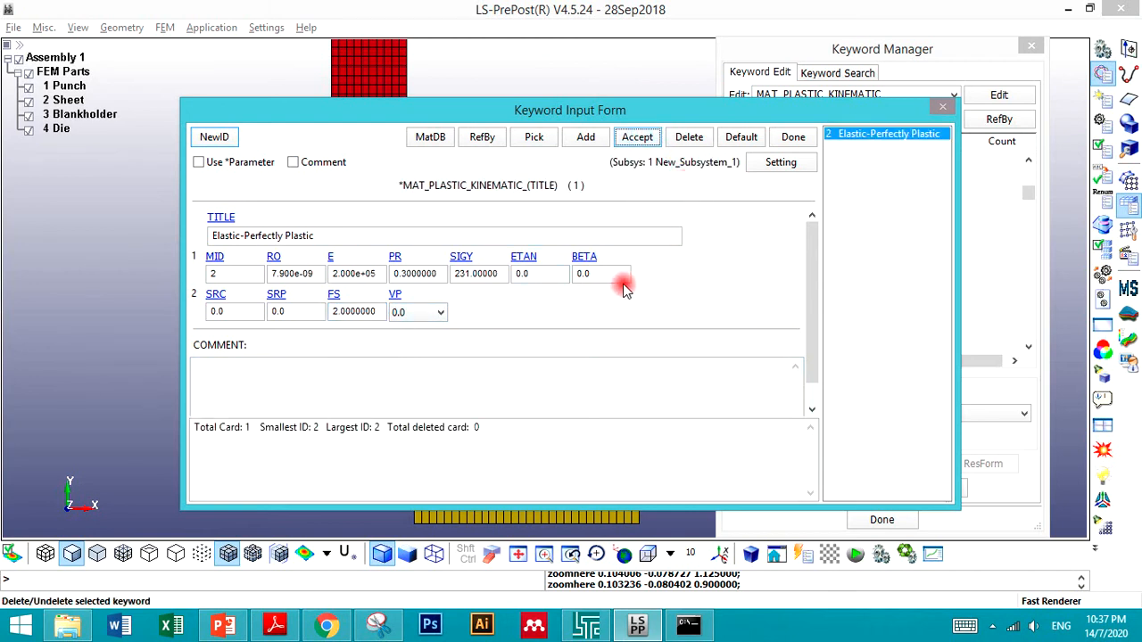
# Step: Review the descriptions of SRC, SRP and failure strain FS, and close the accepted Elastic-Perfectly Plastic material card
pyautogui.click(233, 310)
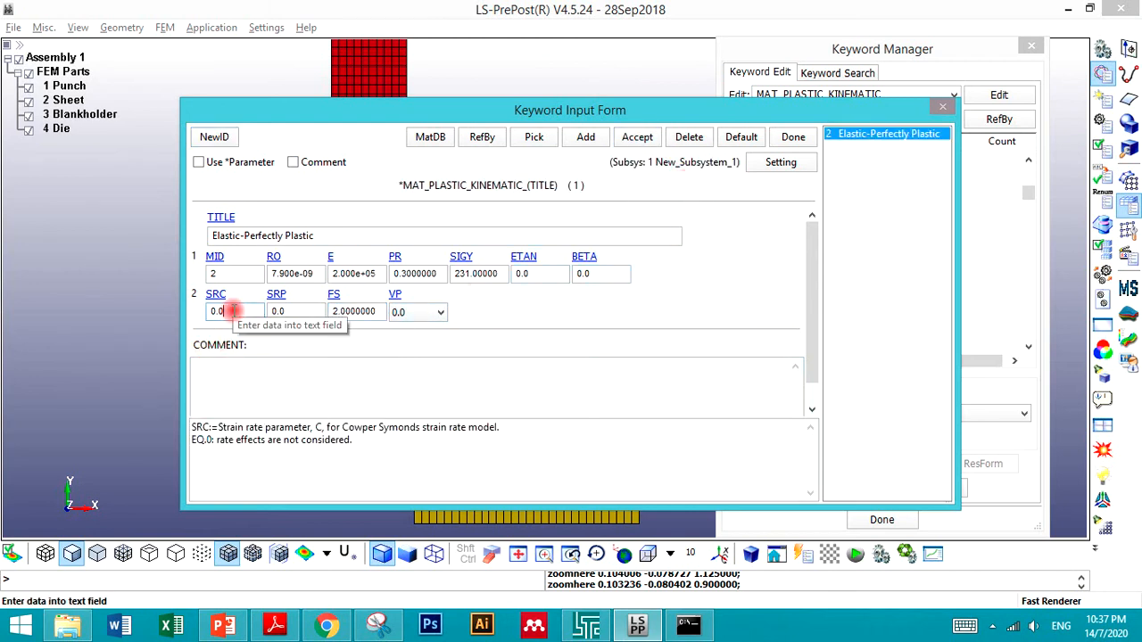
pyautogui.click(293, 311)
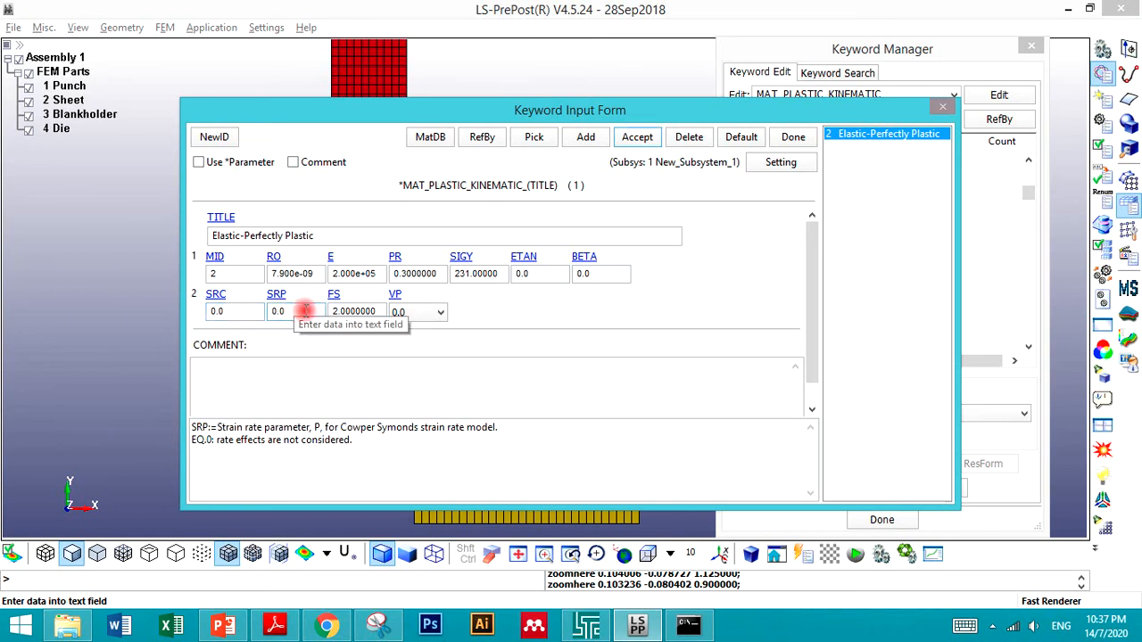
pyautogui.click(339, 310)
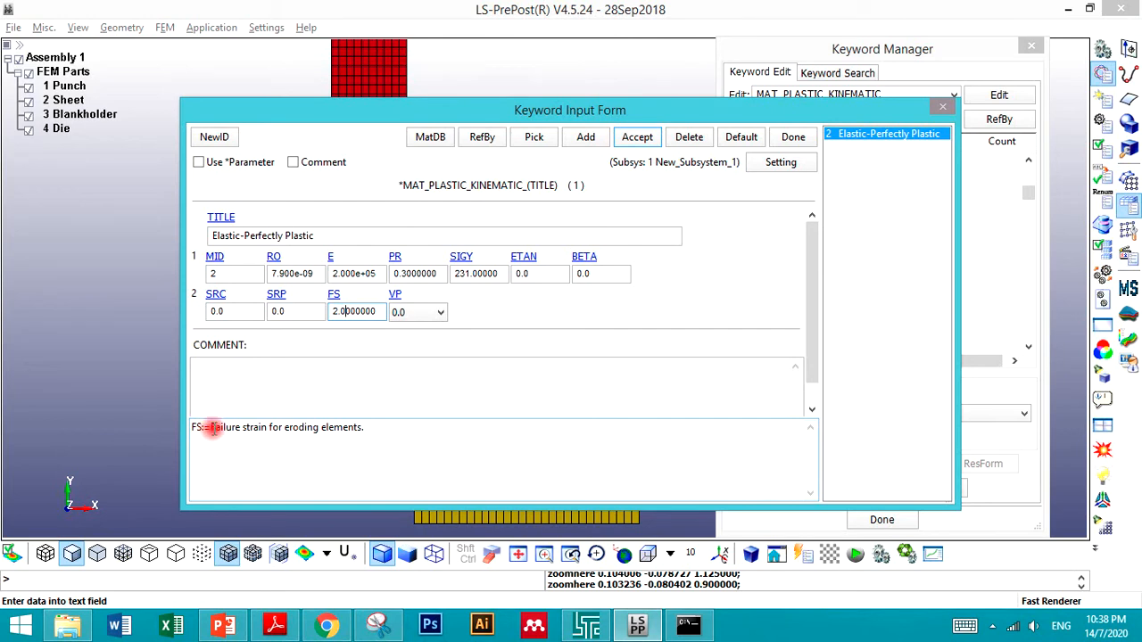
pyautogui.moveTo(225, 427); pyautogui.dragTo(367, 428)
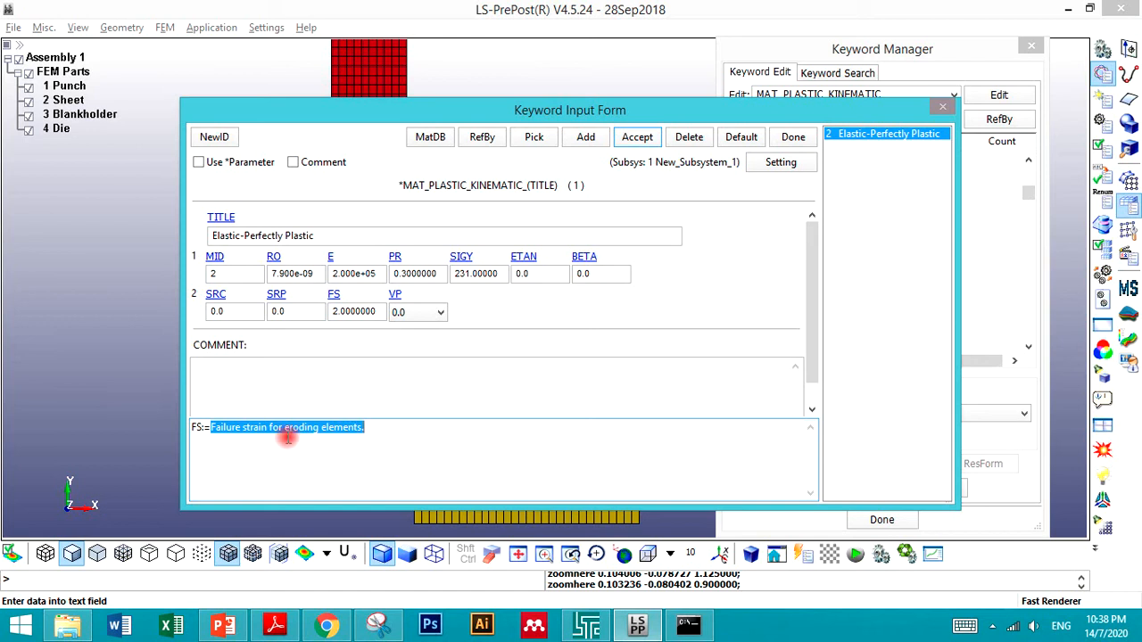
pyautogui.click(209, 428)
pyautogui.moveTo(209, 429); pyautogui.dragTo(267, 428)
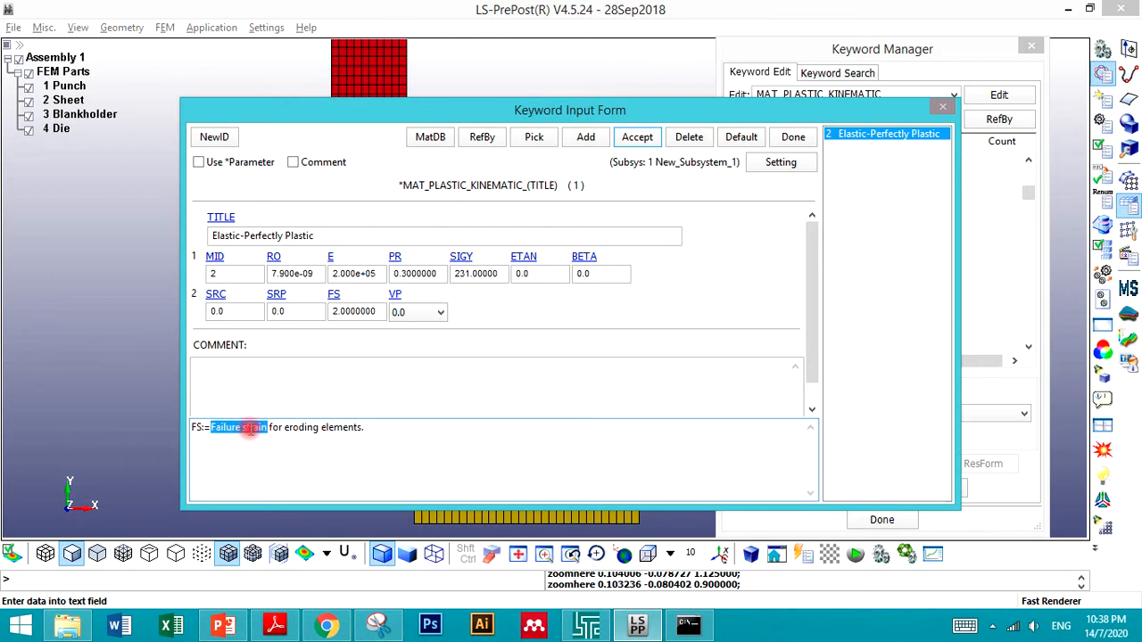
pyautogui.click(635, 133)
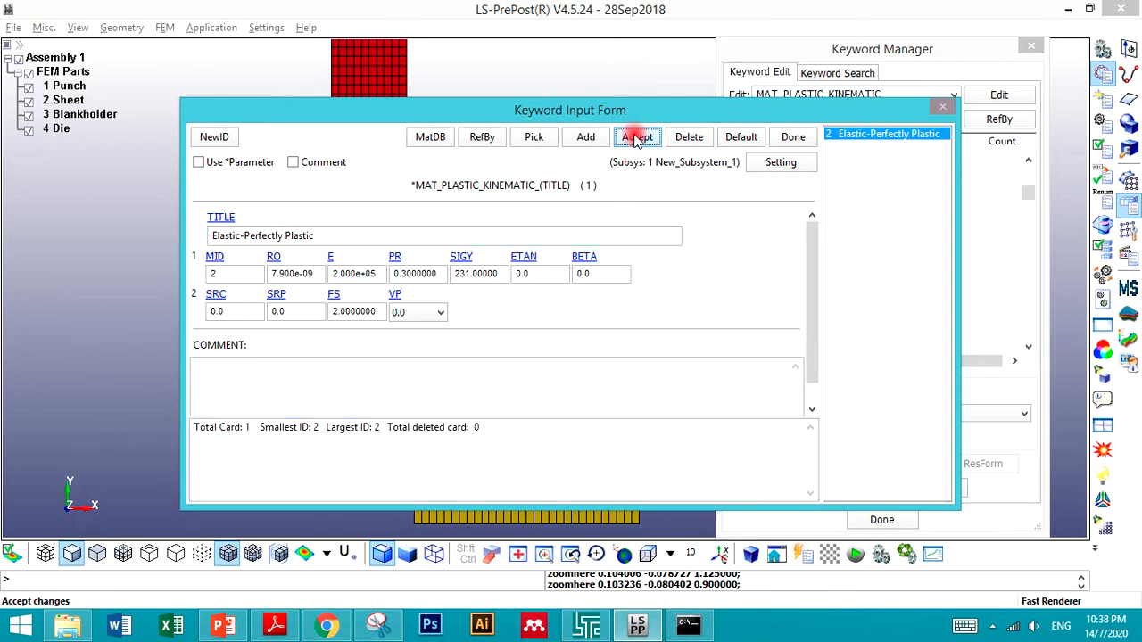
pyautogui.click(793, 138)
# Step: Start a 018-POWER_LAW_PLASTICITY material card with a new ID and title it Hollomon
pyautogui.click(794, 266)
pyautogui.click(772, 302)
pyautogui.scroll(-1, 772, 306)
pyautogui.scroll(-2, 772, 306)
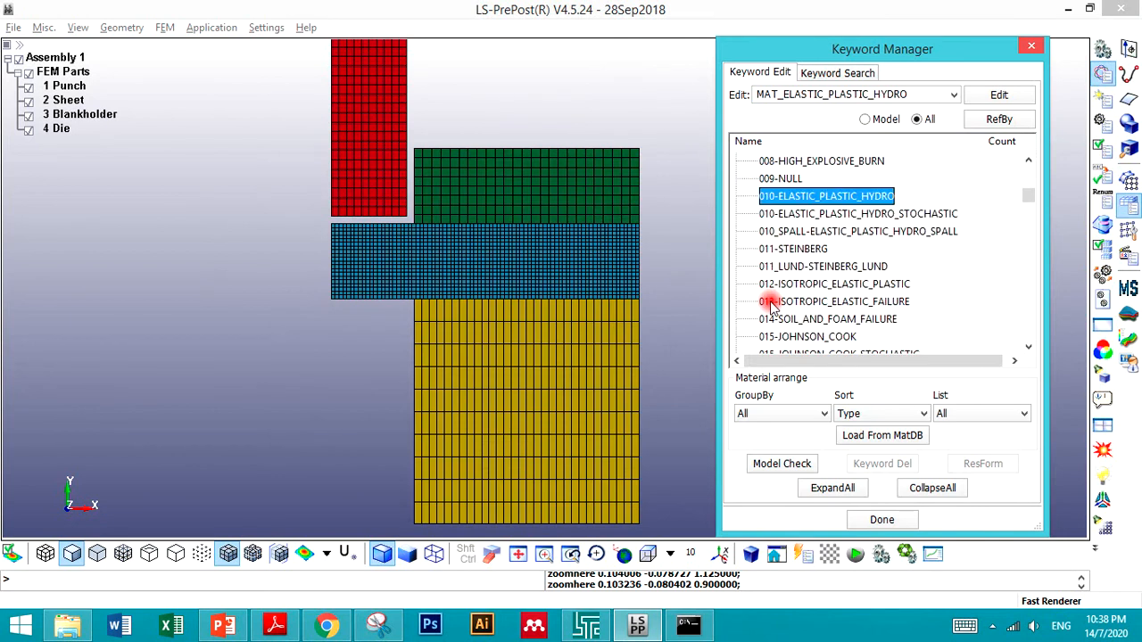
pyautogui.scroll(-1, 772, 306)
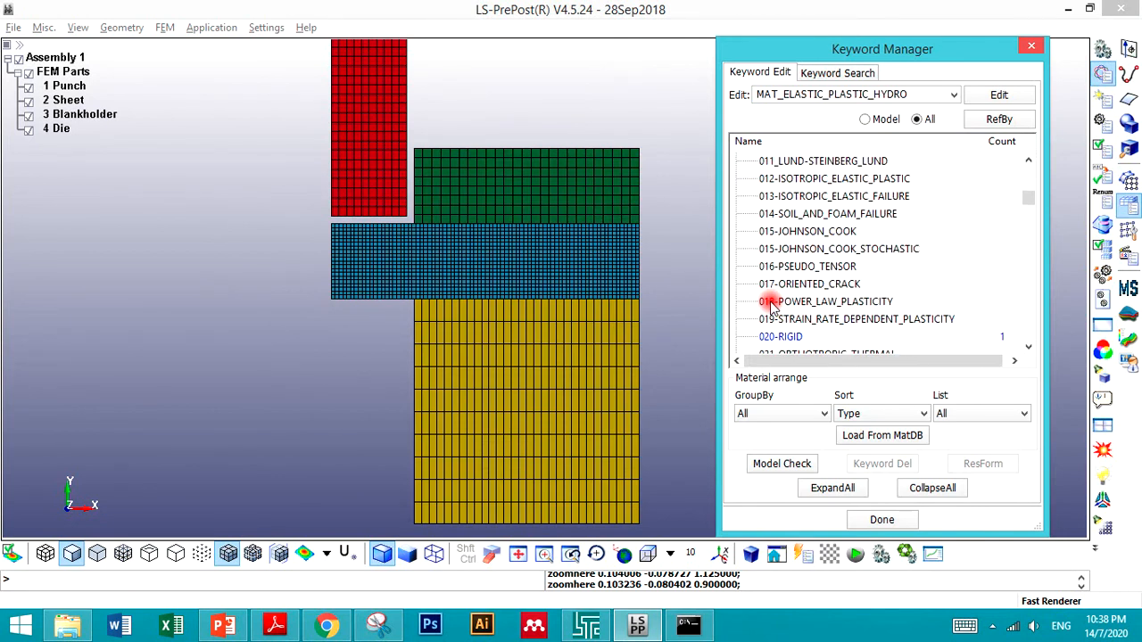
pyautogui.doubleClick(772, 304)
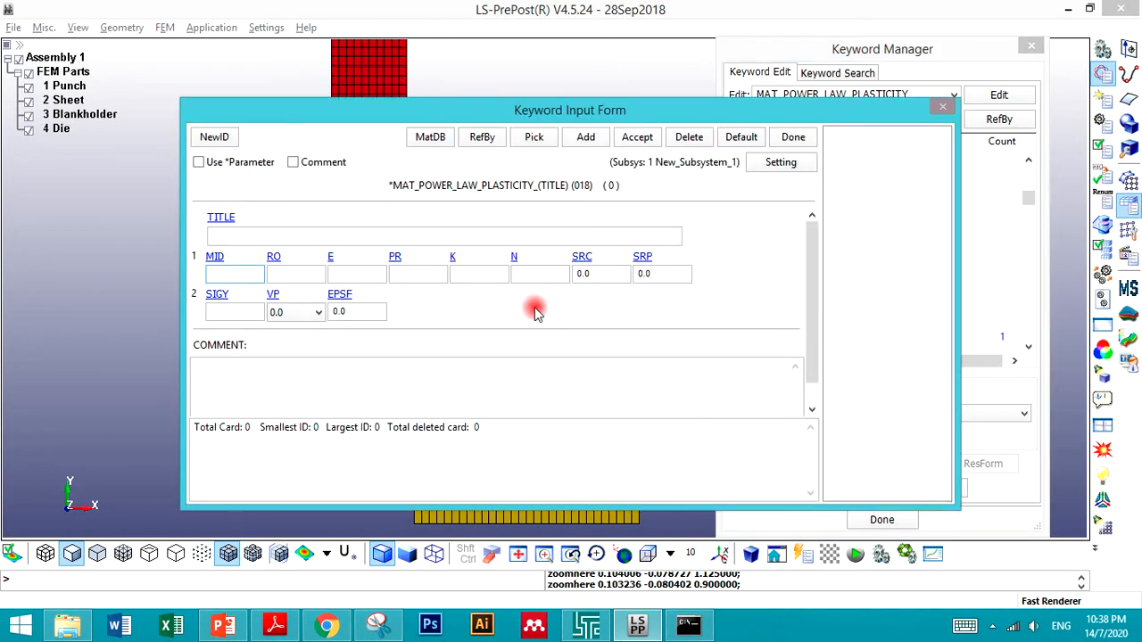
pyautogui.click(216, 137)
pyautogui.click(269, 237)
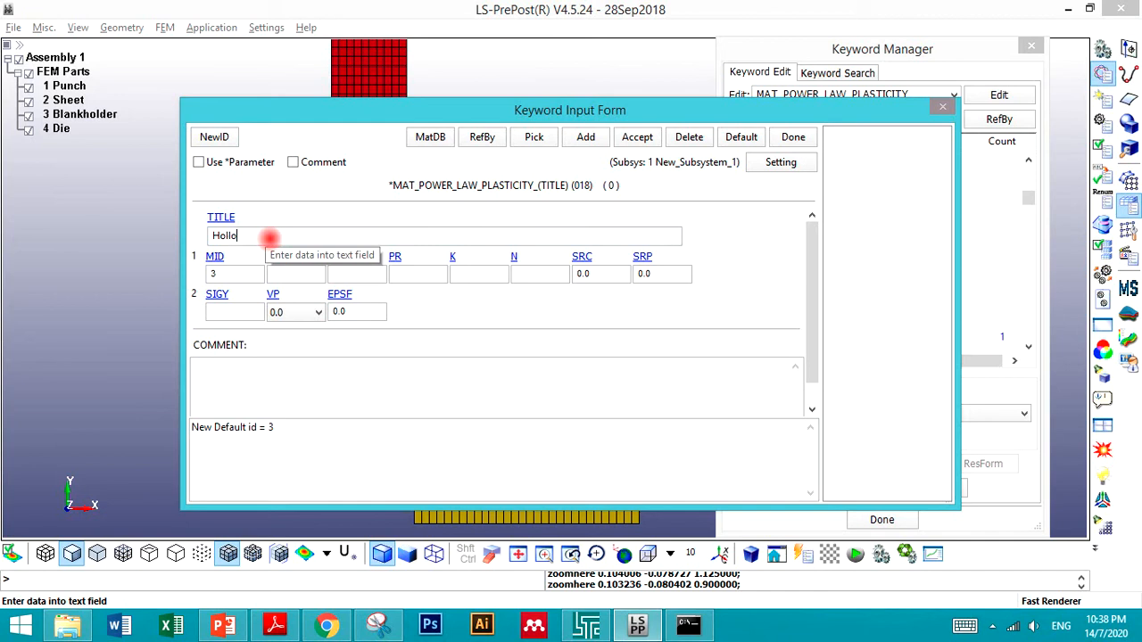
pyautogui.write('Hollomon')
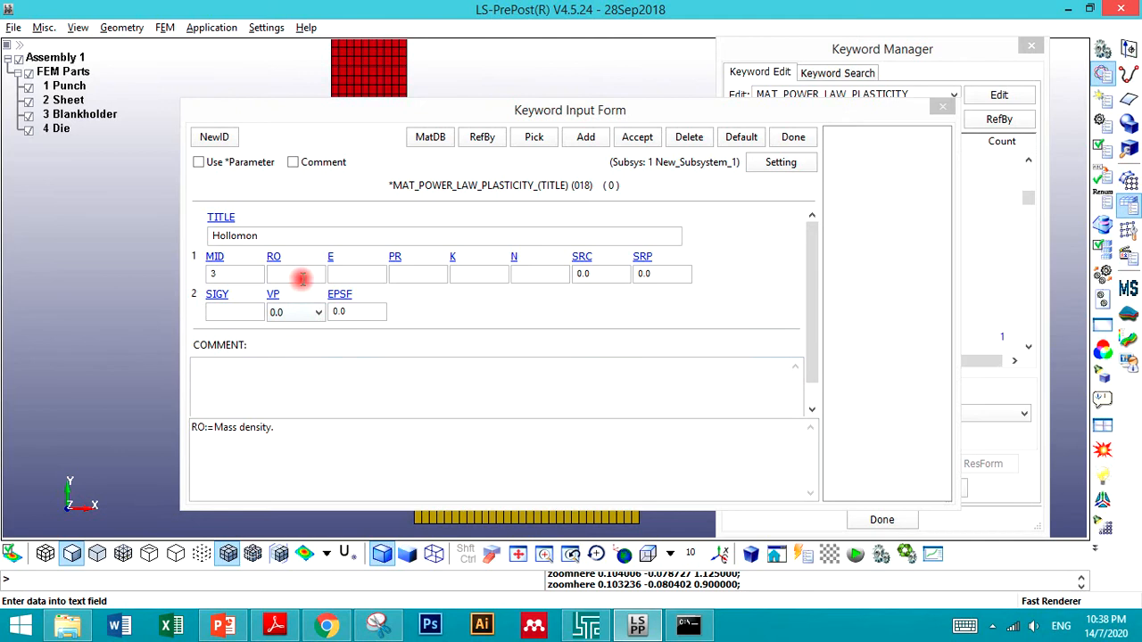
# Step: Set the Hollomon material's density RO to 7.9e-9, Young's modulus E to 200e3 and Poisson's ratio PR to 0.3
pyautogui.click(302, 279)
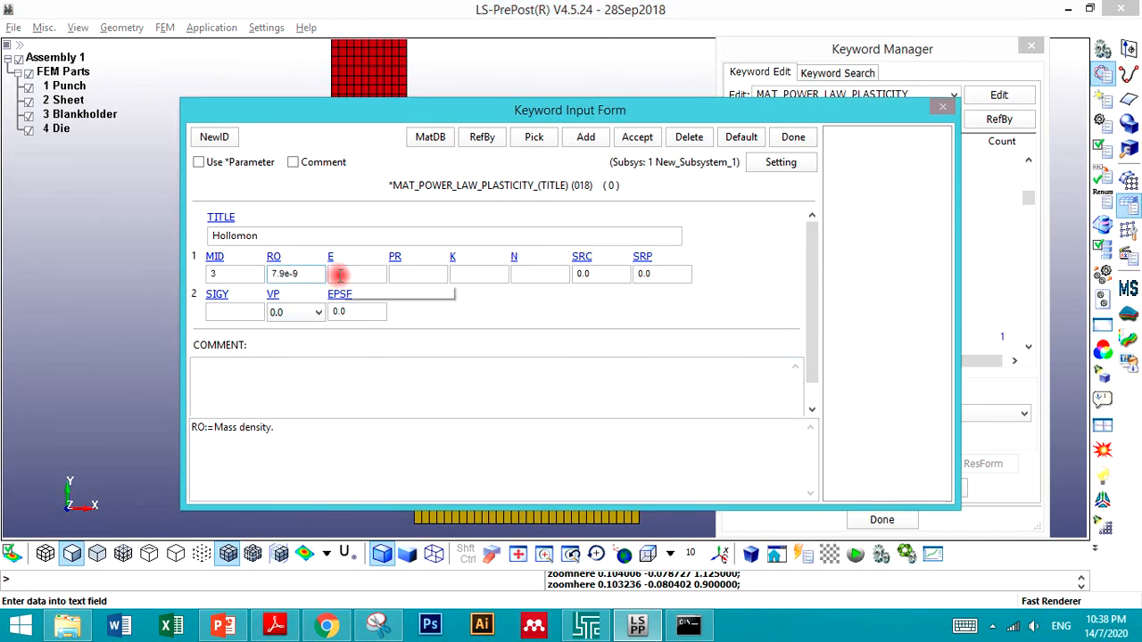
pyautogui.click(340, 275)
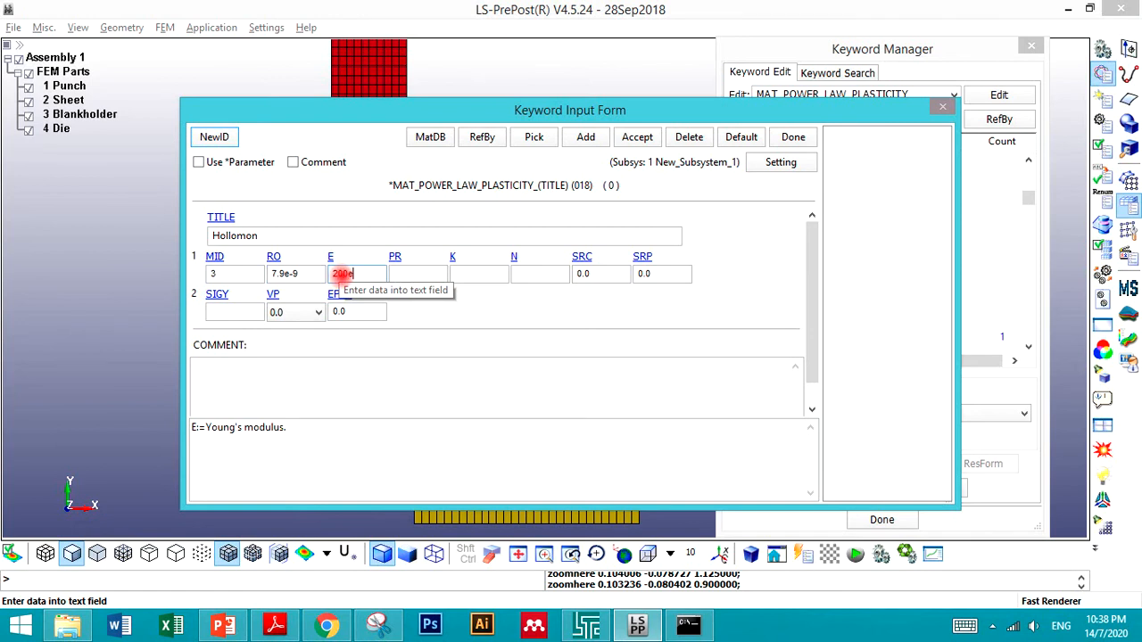
pyautogui.click(405, 274)
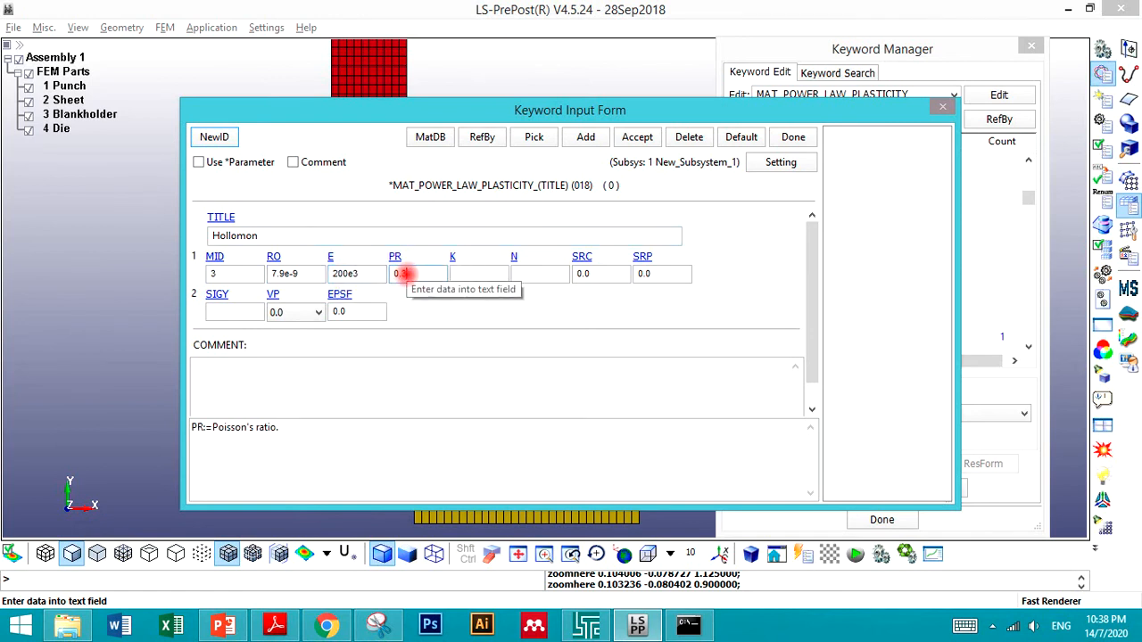
# Step: Copy the strength coefficient 1339 from the Ludwig formula in PowerPoint into K of the Hollomon card in LS-PrePost
pyautogui.hotkey('alt', 'Tab')
pyautogui.moveTo(560, 530); pyautogui.dragTo(589, 535)
pyautogui.hotkey('ctrl', 'c')
pyautogui.hotkey('alt', 'Tab')
pyautogui.click(467, 273)
pyautogui.hotkey('ctrl', 'v')
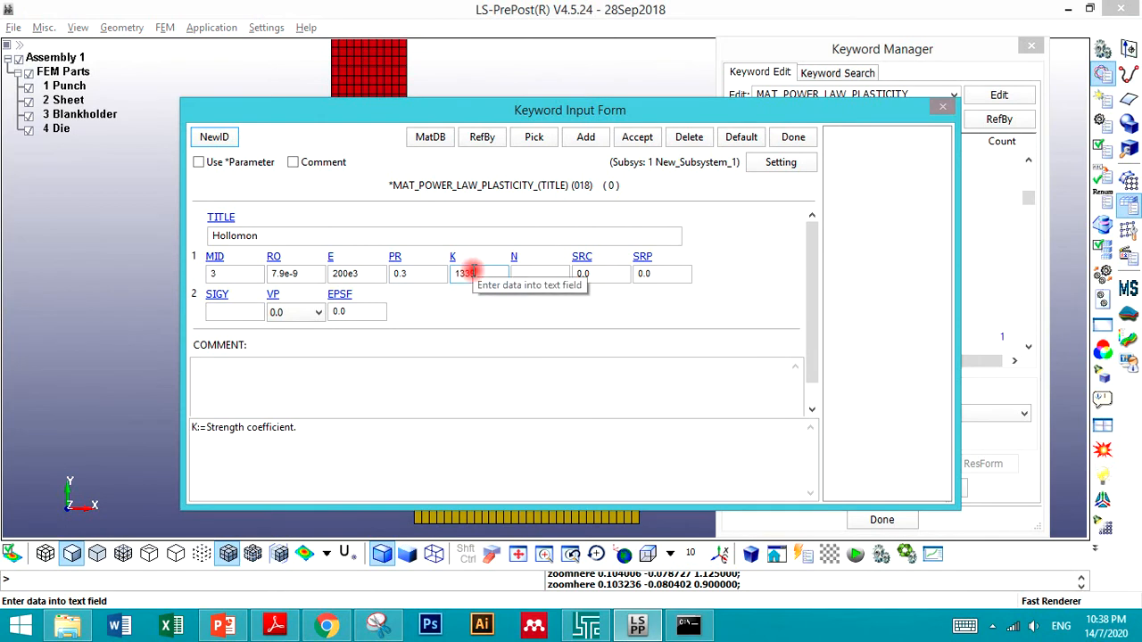
# Step: Copy the exponent 0.594 from the PowerPoint formula into N of the Hollomon card, leaving SRC and SRP at 0.0
pyautogui.hotkey('alt', 'Tab')
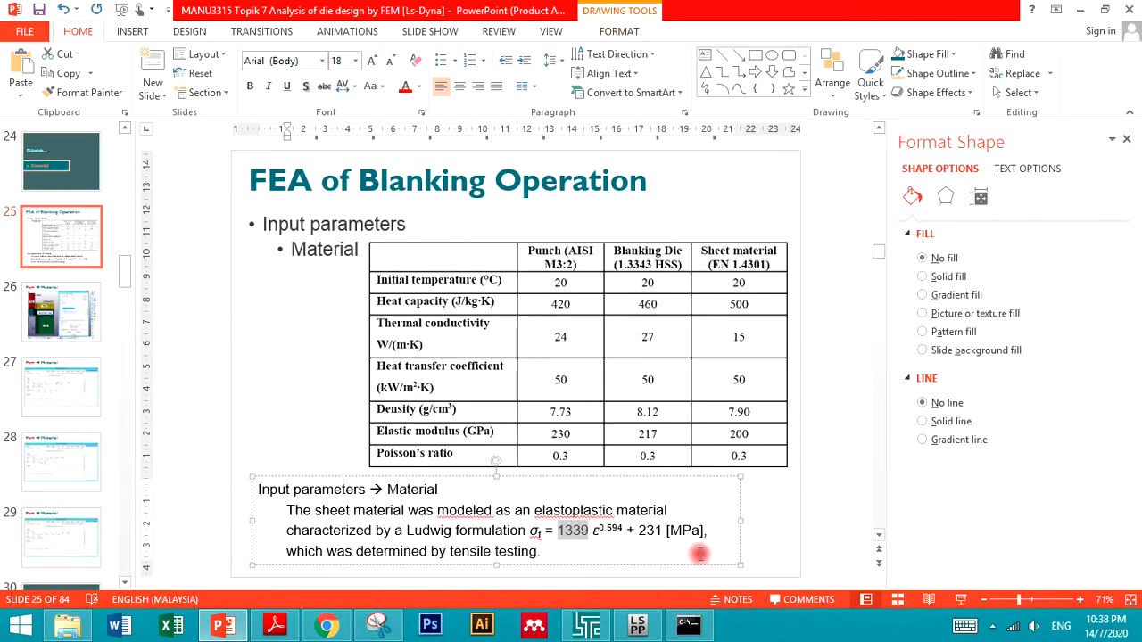
pyautogui.click(621, 529)
pyautogui.moveTo(623, 529); pyautogui.dragTo(602, 529)
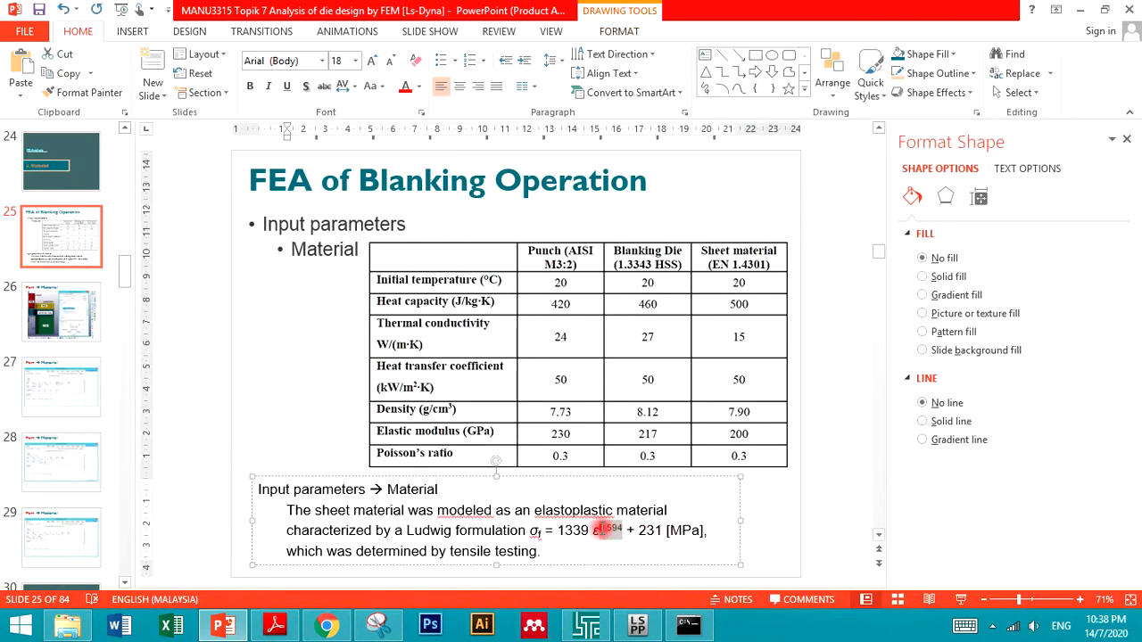
pyautogui.hotkey('ctrl', 'c')
pyautogui.hotkey('alt', 'Tab')
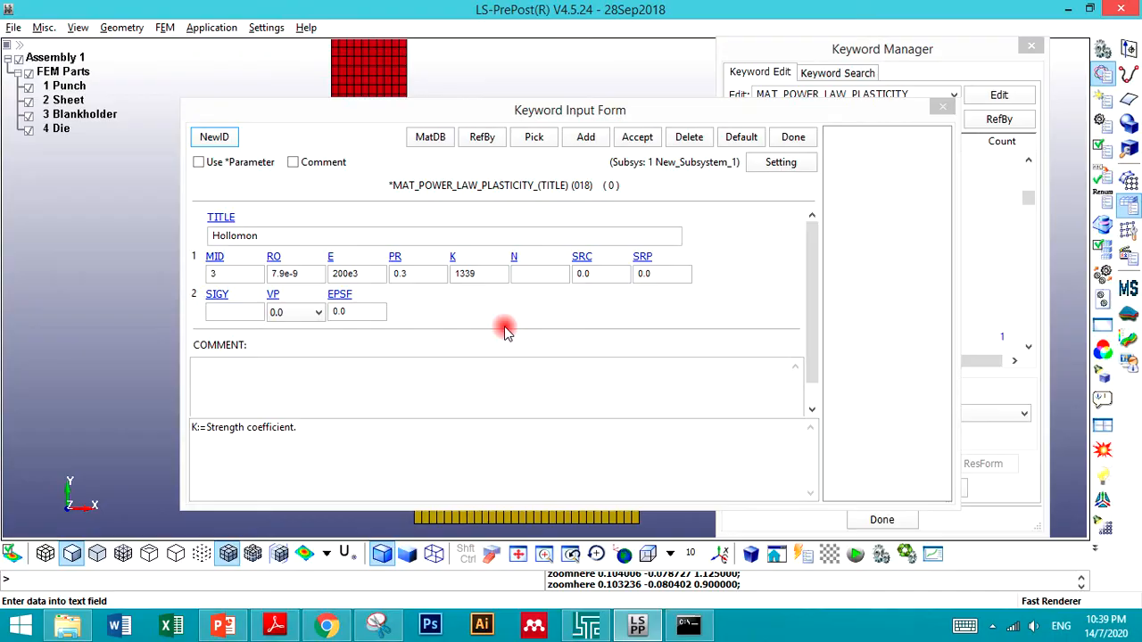
pyautogui.click(517, 274)
pyautogui.click(579, 274)
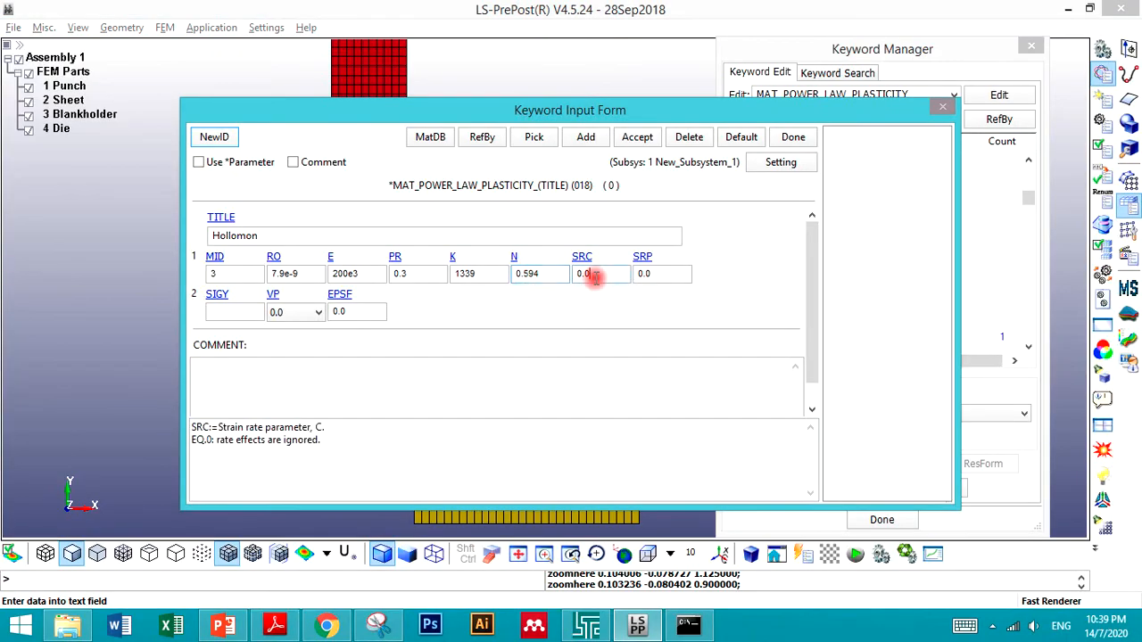
pyautogui.click(635, 276)
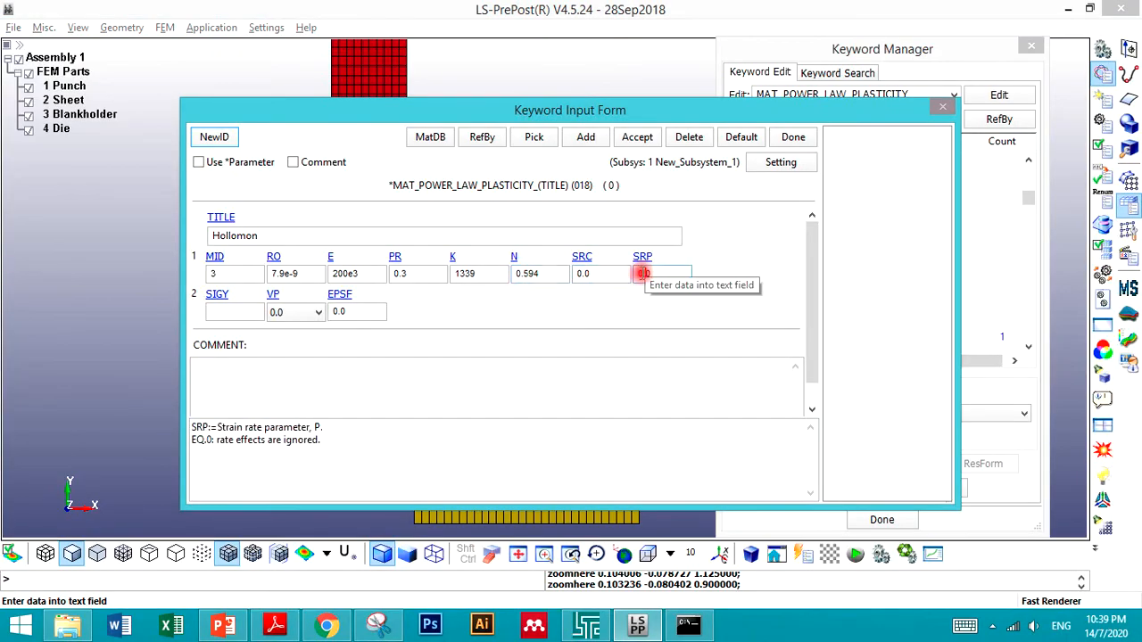
# Step: Look up the yield stress term in the PowerPoint formula and set SIGY to 231 on the Hollomon card in LS-PrePost
pyautogui.click(225, 312)
pyautogui.hotkey('alt', 'Tab')
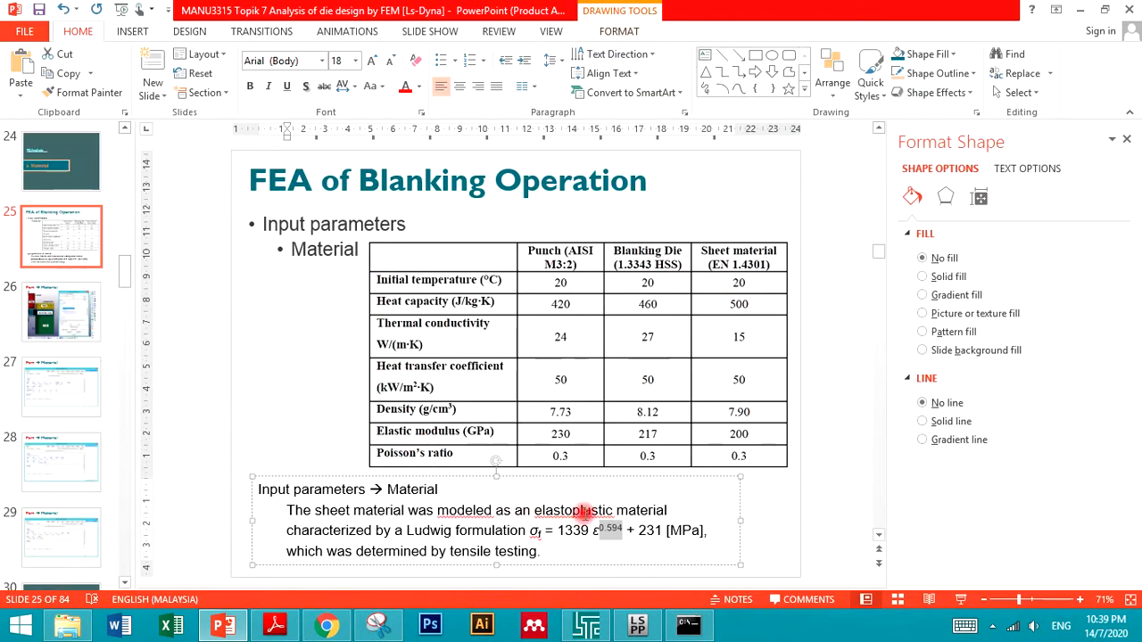
pyautogui.hotkey('alt', 'Tab')
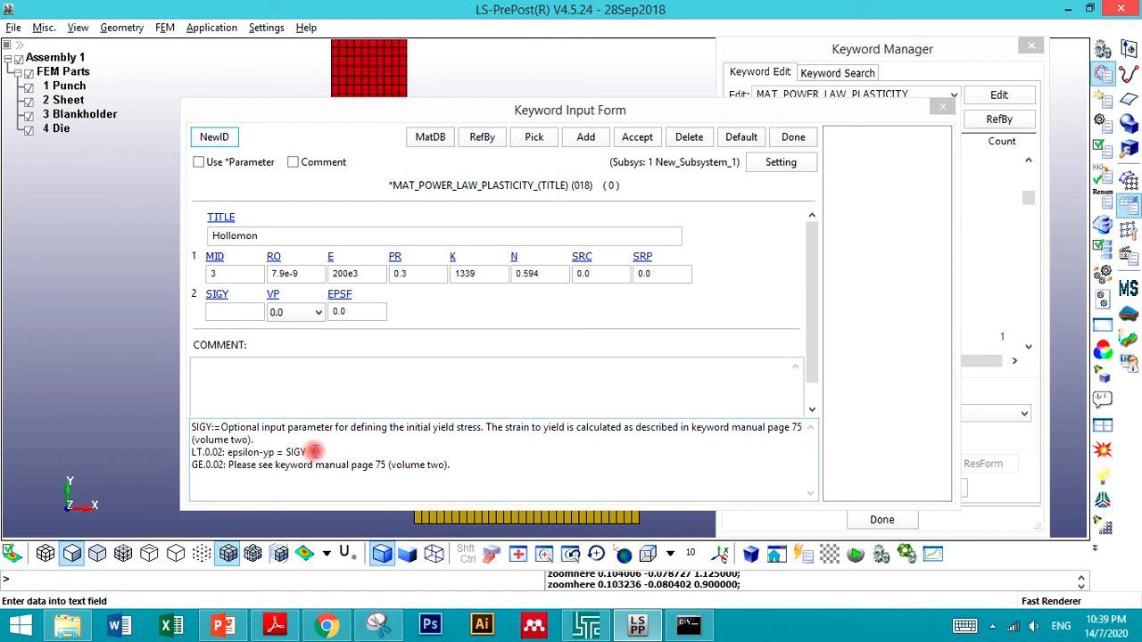
pyautogui.hotkey('alt', 'Tab')
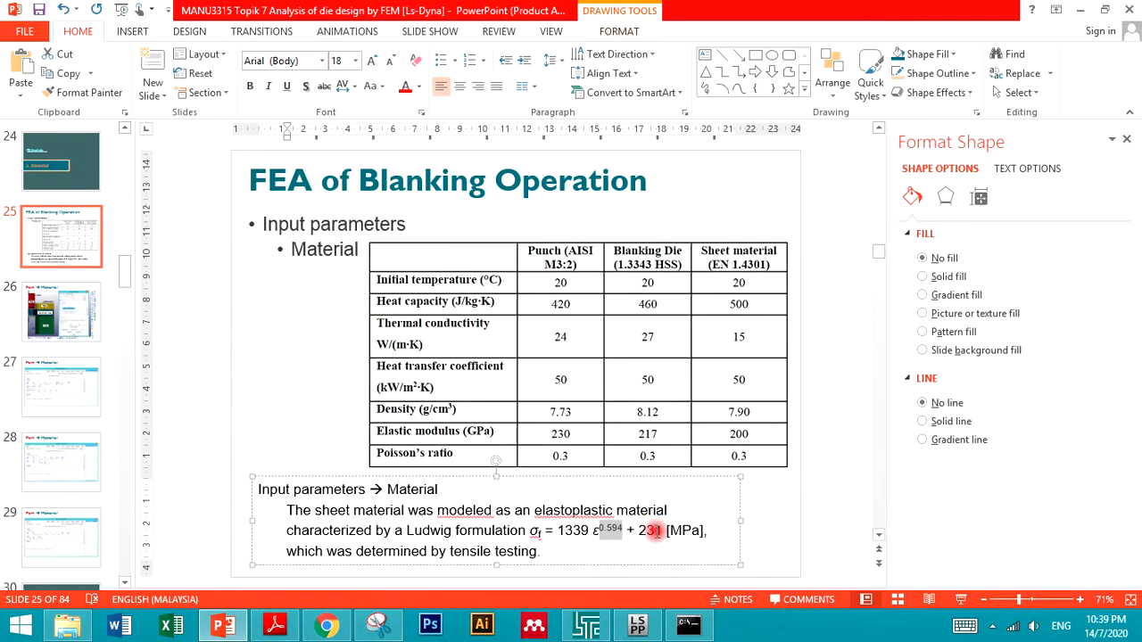
pyautogui.moveTo(664, 533); pyautogui.dragTo(639, 532)
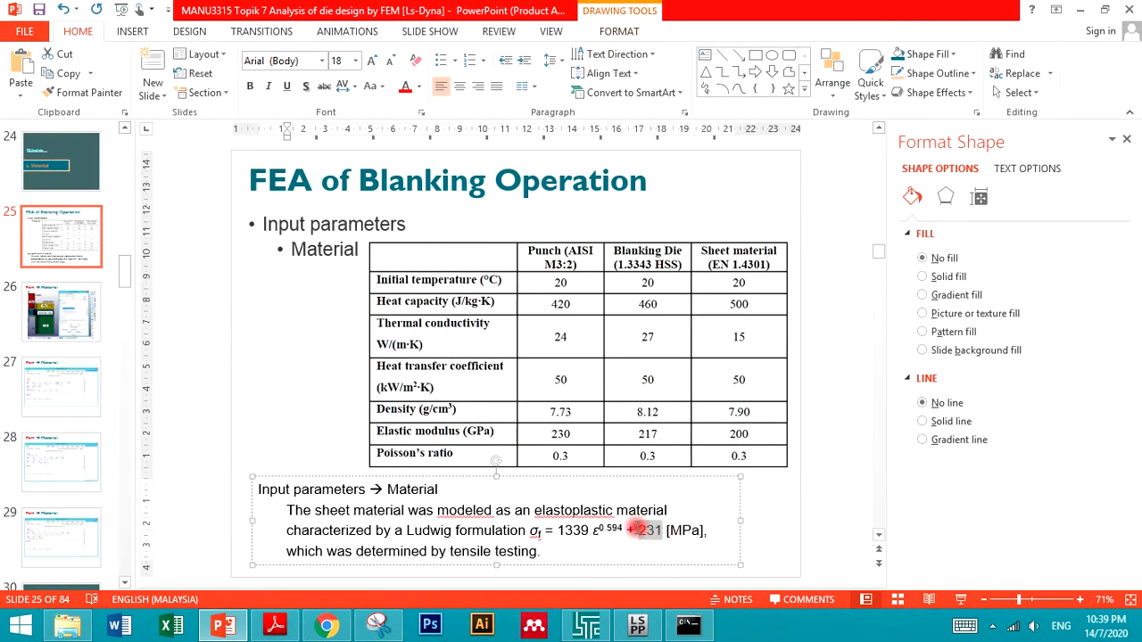
pyautogui.hotkey('alt', 'Tab')
pyautogui.click(229, 313)
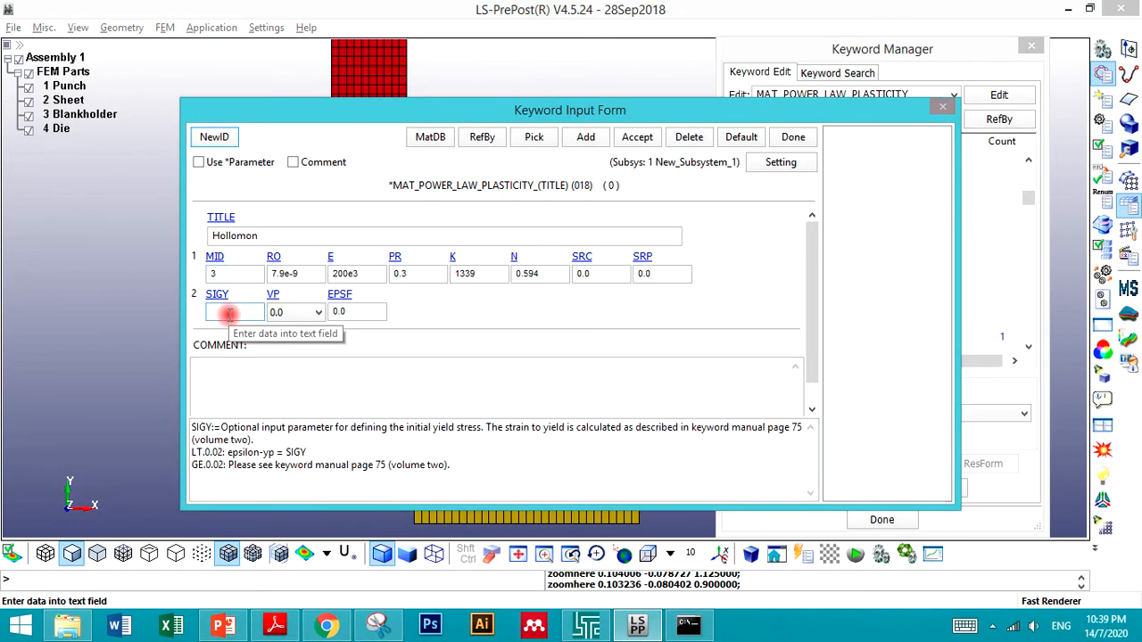
# Step: Keep VP at 0.0, set the plastic failure strain EPSF to 2.0, and accept and close the Hollomon card
pyautogui.click(284, 312)
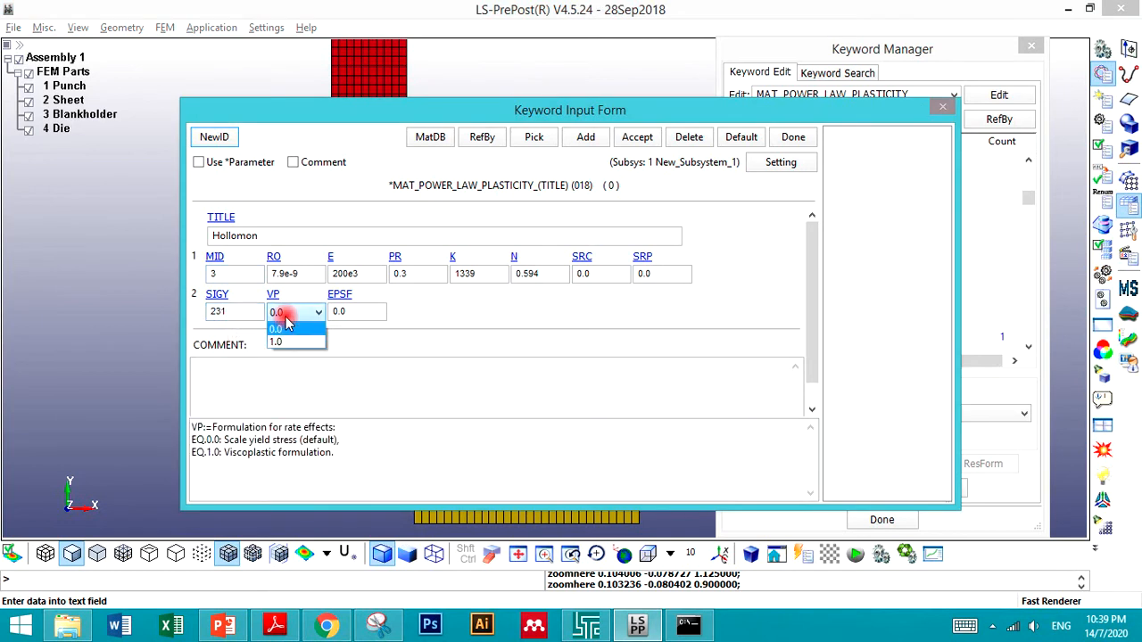
pyautogui.click(281, 329)
pyautogui.click(353, 311)
pyautogui.moveTo(357, 311); pyautogui.dragTo(332, 313)
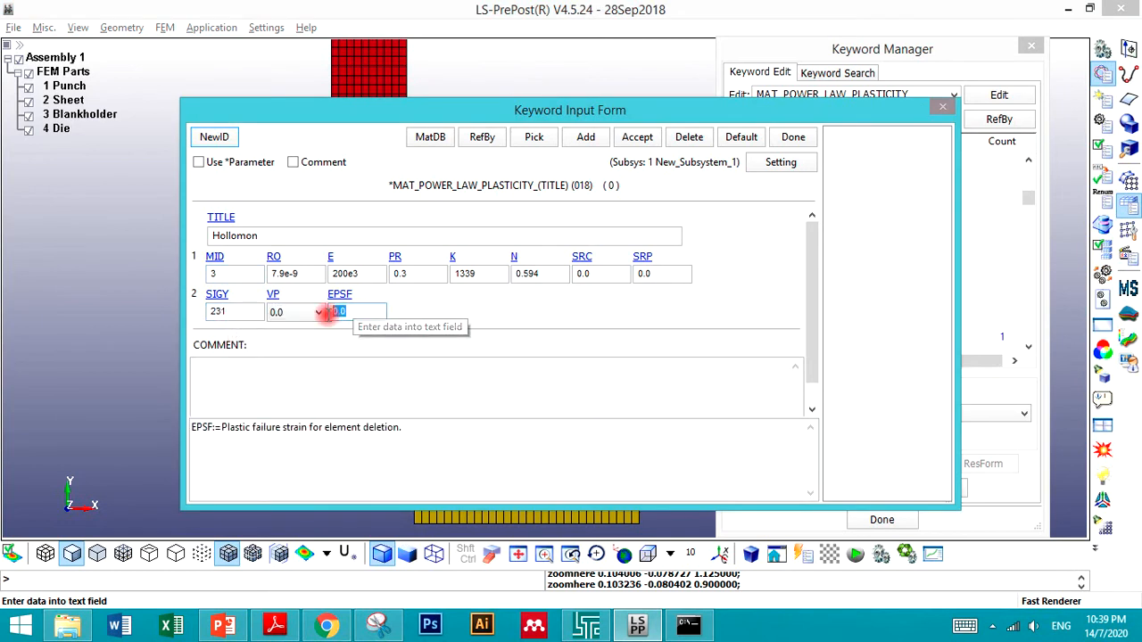
pyautogui.write('2')
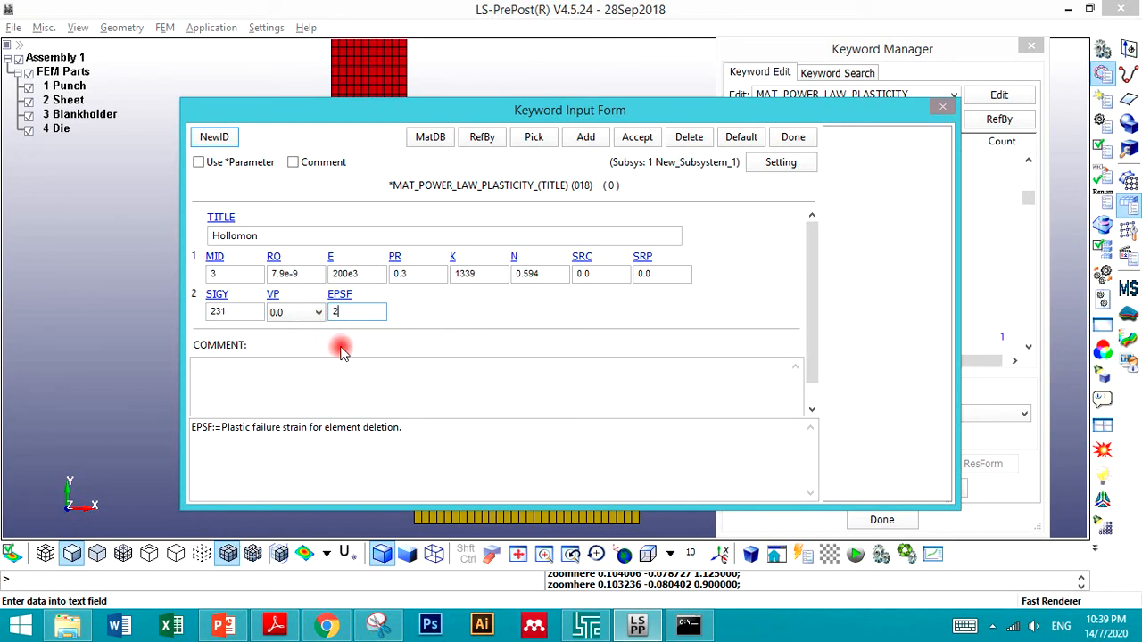
pyautogui.write('.0')
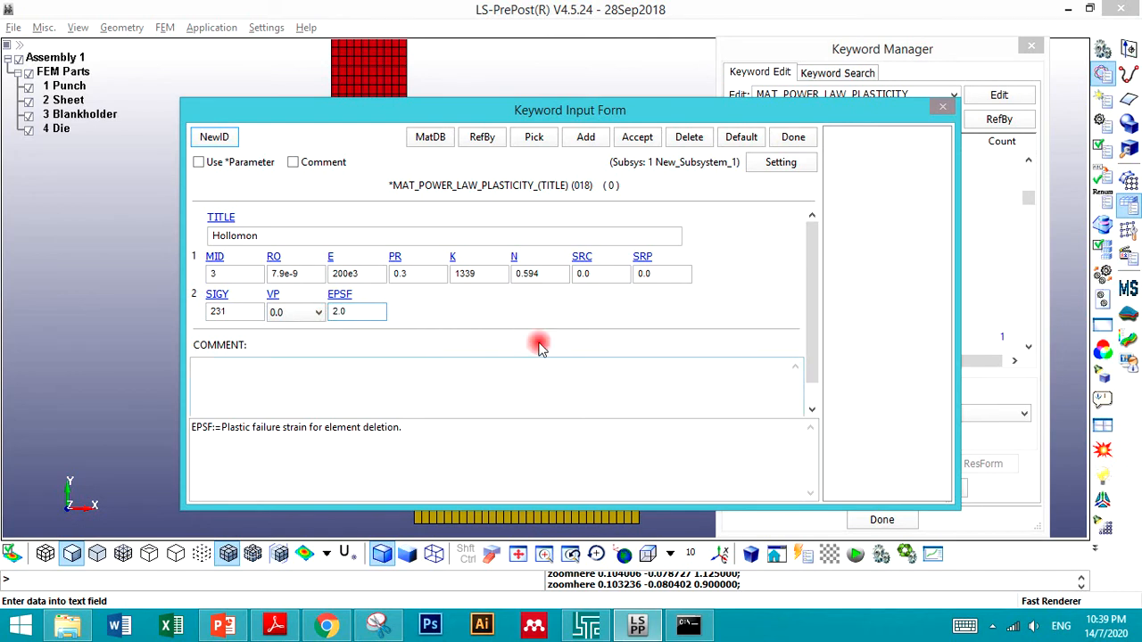
pyautogui.click(648, 139)
pyautogui.click(793, 138)
# Step: Examine the parameter fields of the 015-JOHNSON_COOK material card, including A through M, TM and EROD, and close it without entering data
pyautogui.click(823, 320)
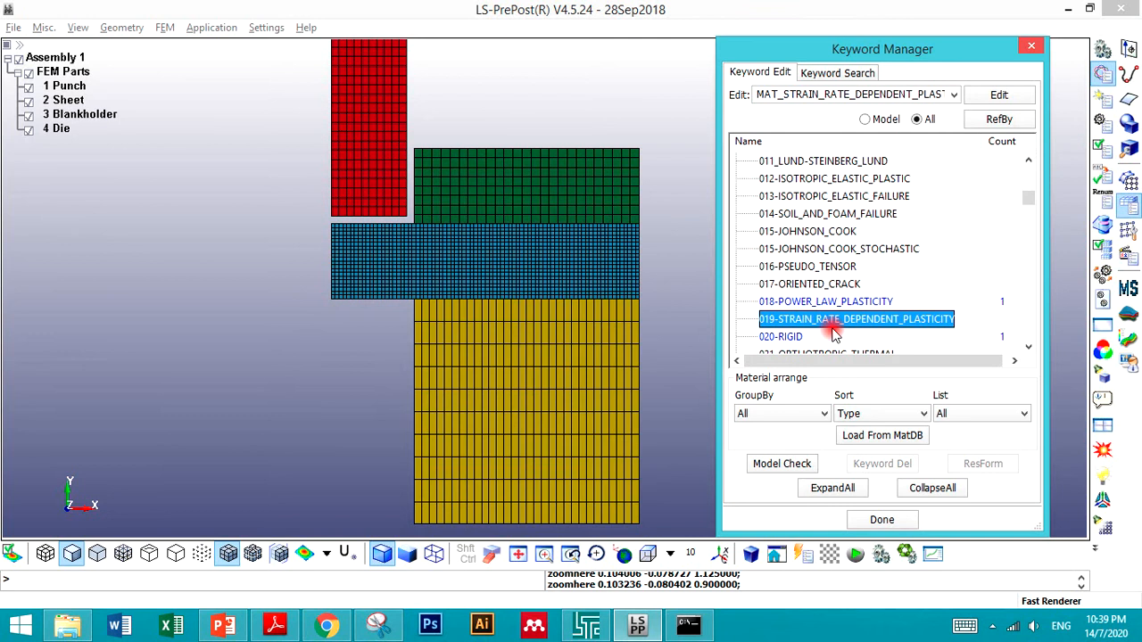
pyautogui.doubleClick(815, 234)
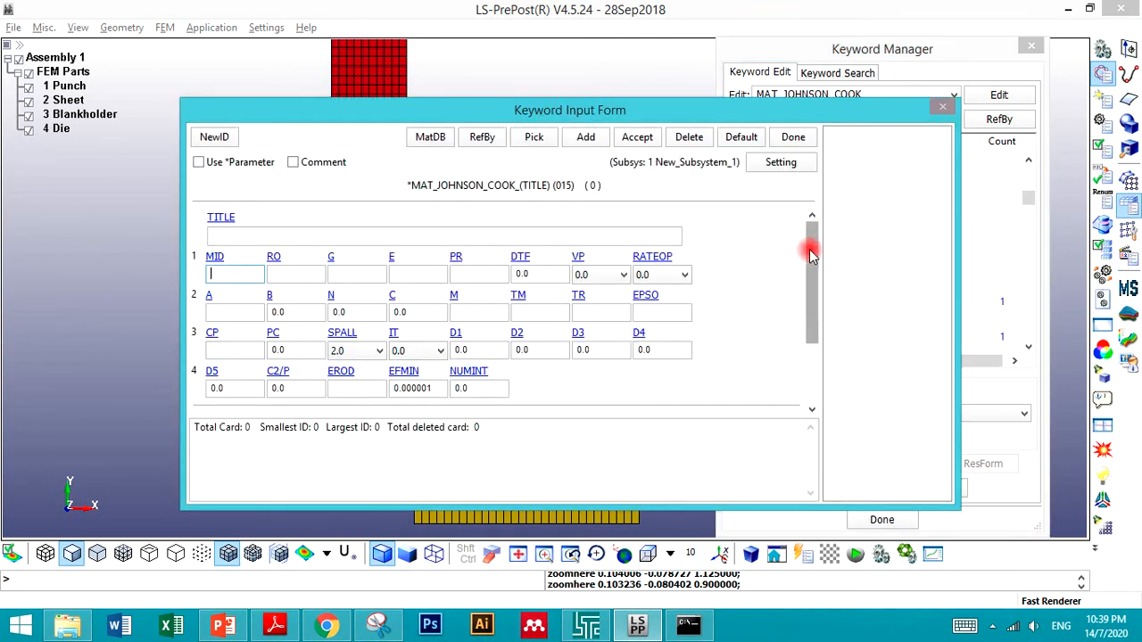
pyautogui.scroll(-2, 815, 285)
pyautogui.moveTo(818, 284); pyautogui.dragTo(817, 271)
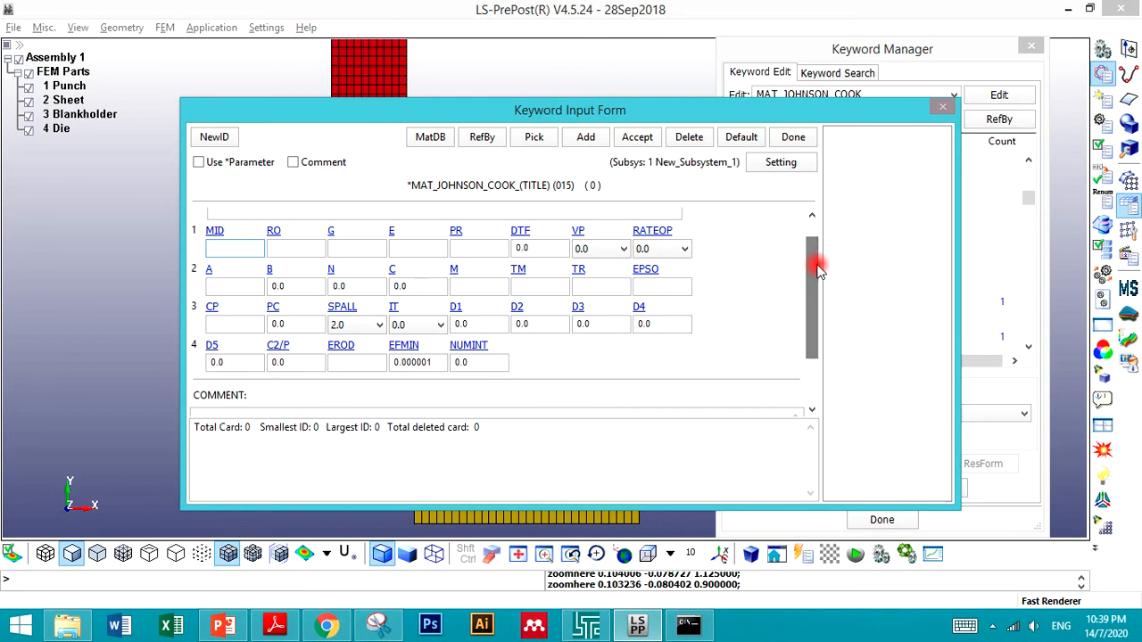
pyautogui.click(355, 362)
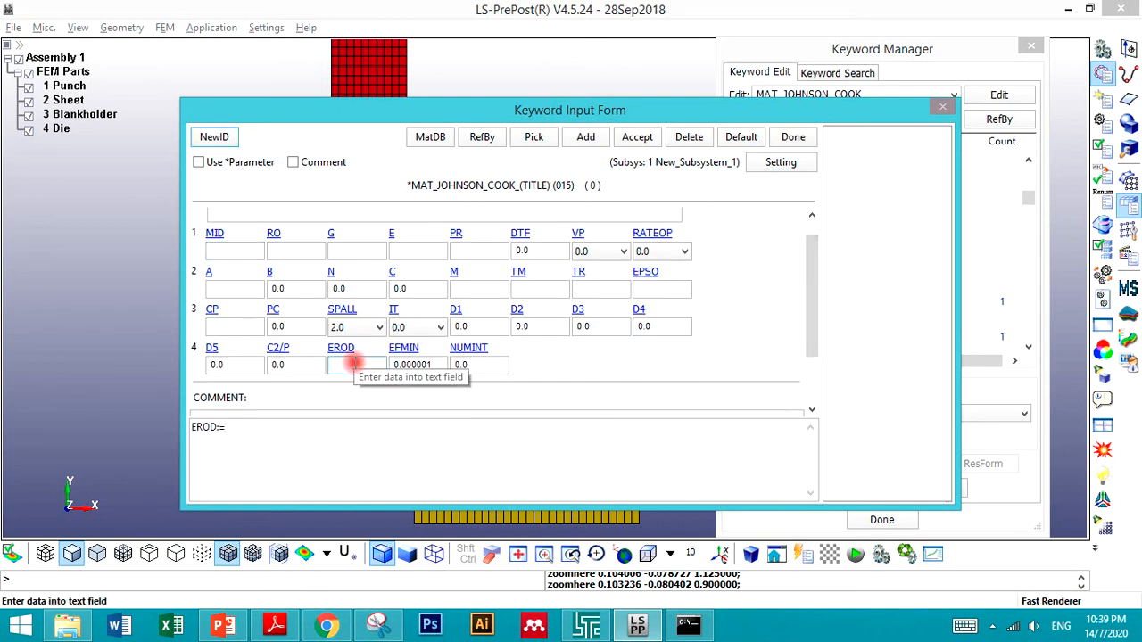
pyautogui.click(294, 288)
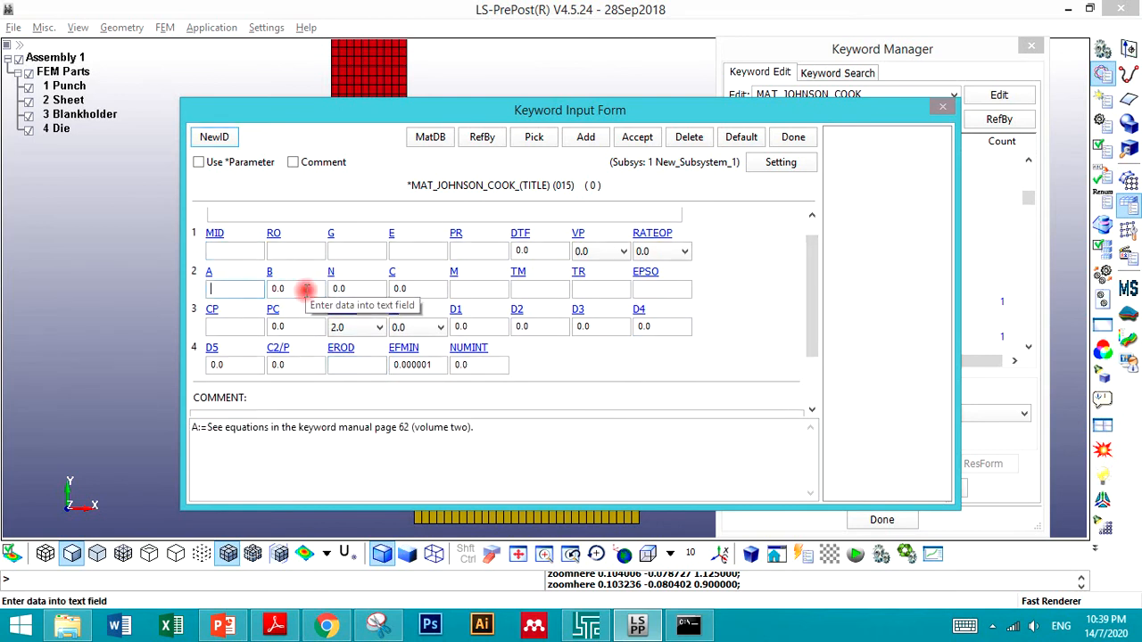
pyautogui.press('Tab')
pyautogui.press('Tab')
pyautogui.press('Tab')
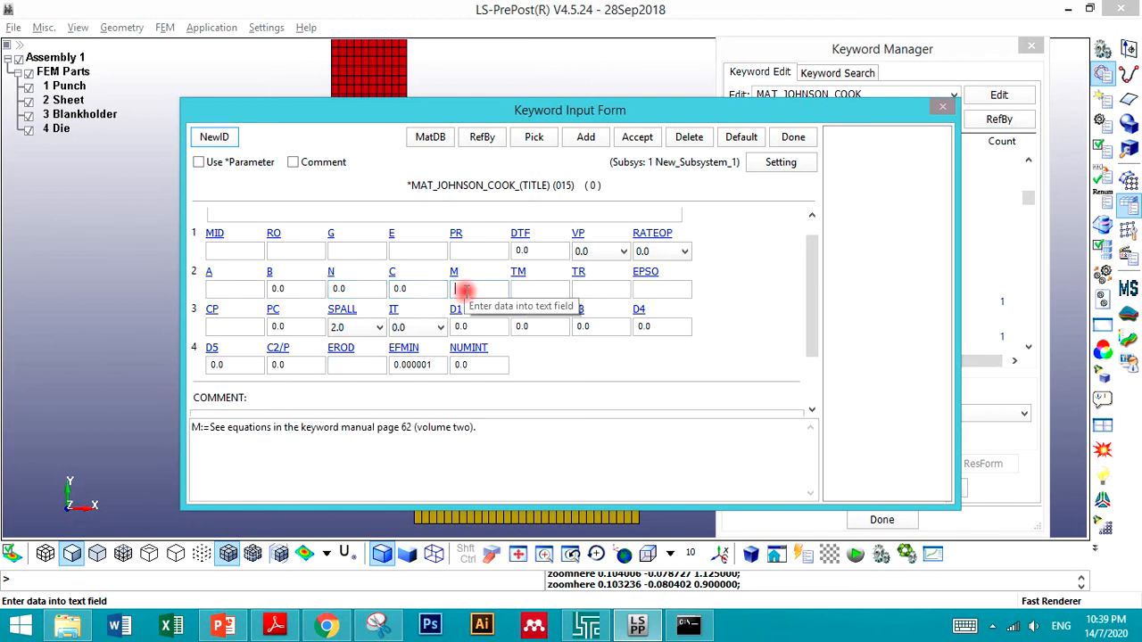
pyautogui.click(518, 289)
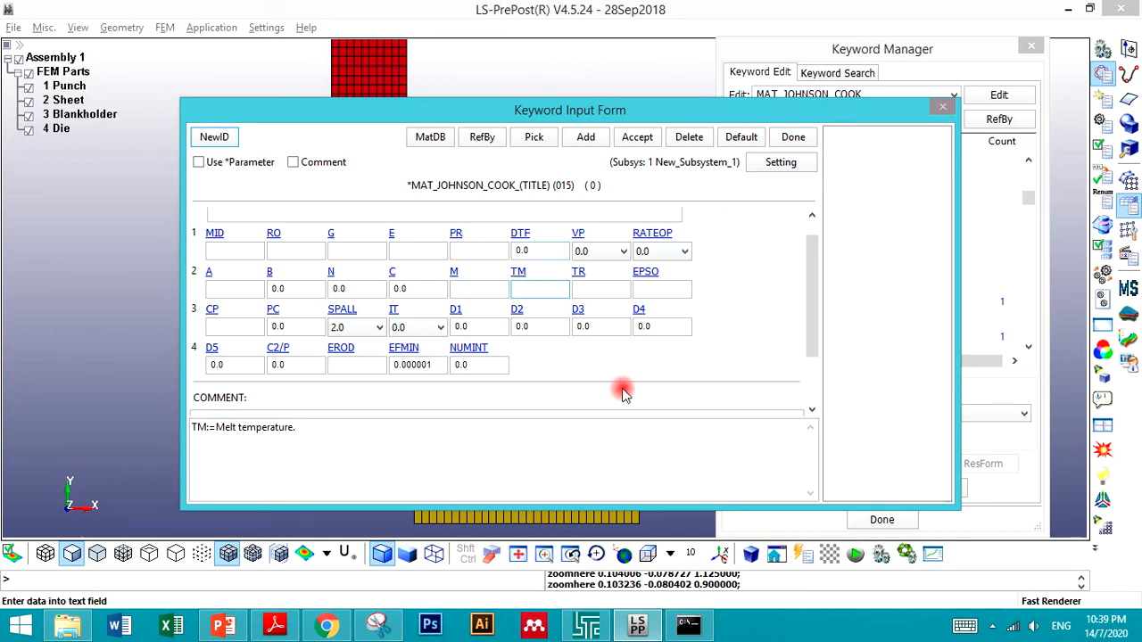
pyautogui.click(793, 135)
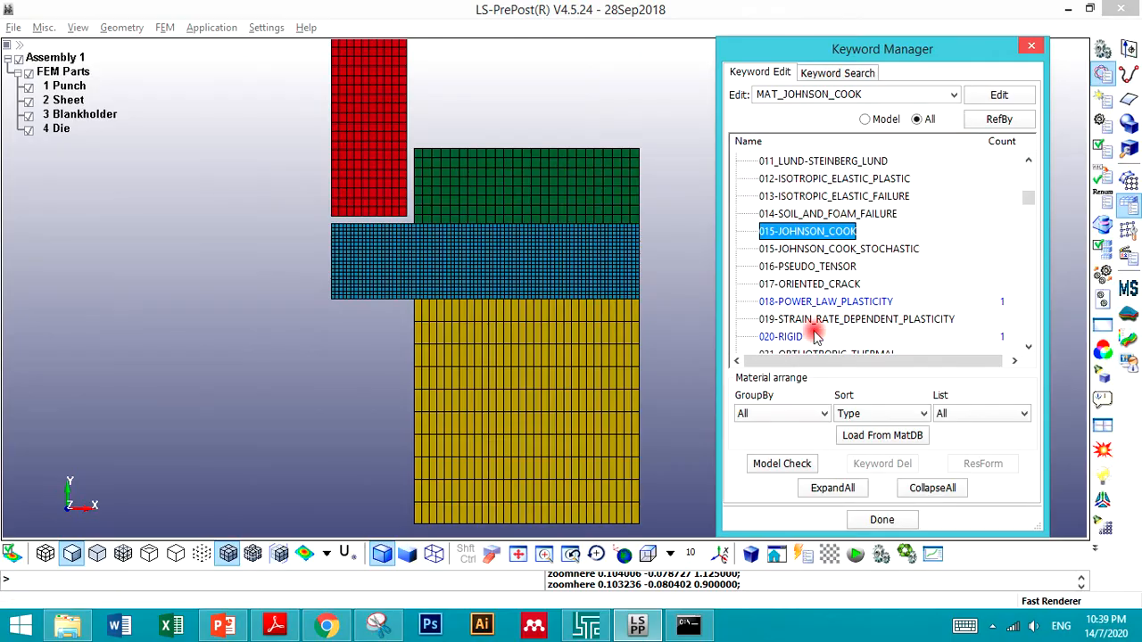
# Step: Switch to PowerPoint and review the example rigid, kinematic hardening and Hollomon material cards on slides 27 to 29
pyautogui.hotkey('alt', 'Tab')
pyautogui.scroll(-1, 54, 464)
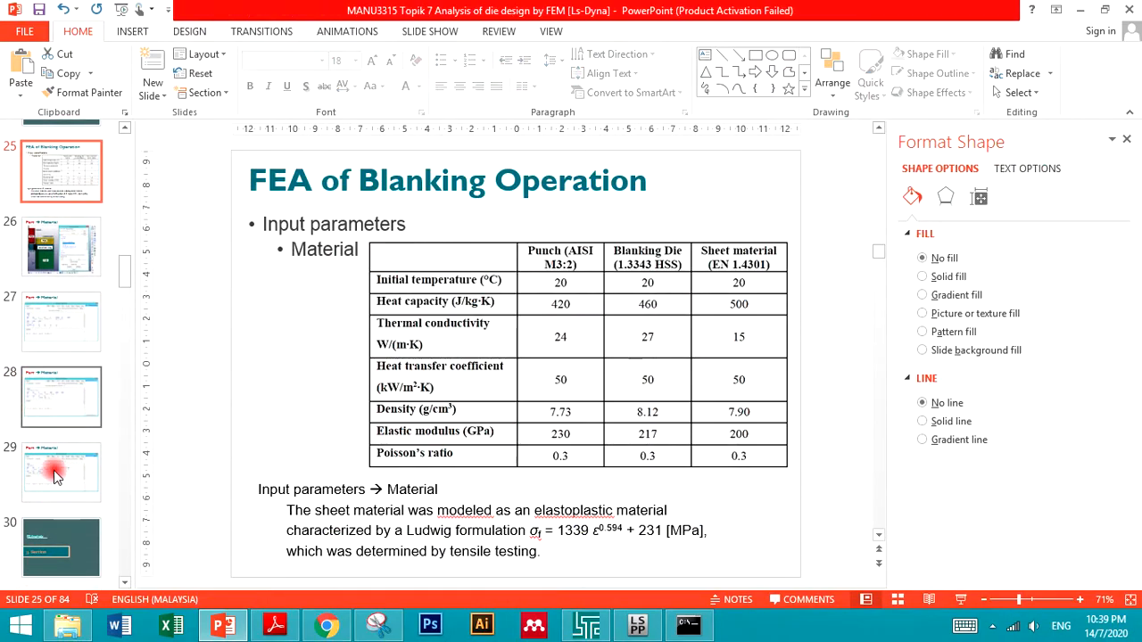
pyautogui.click(62, 460)
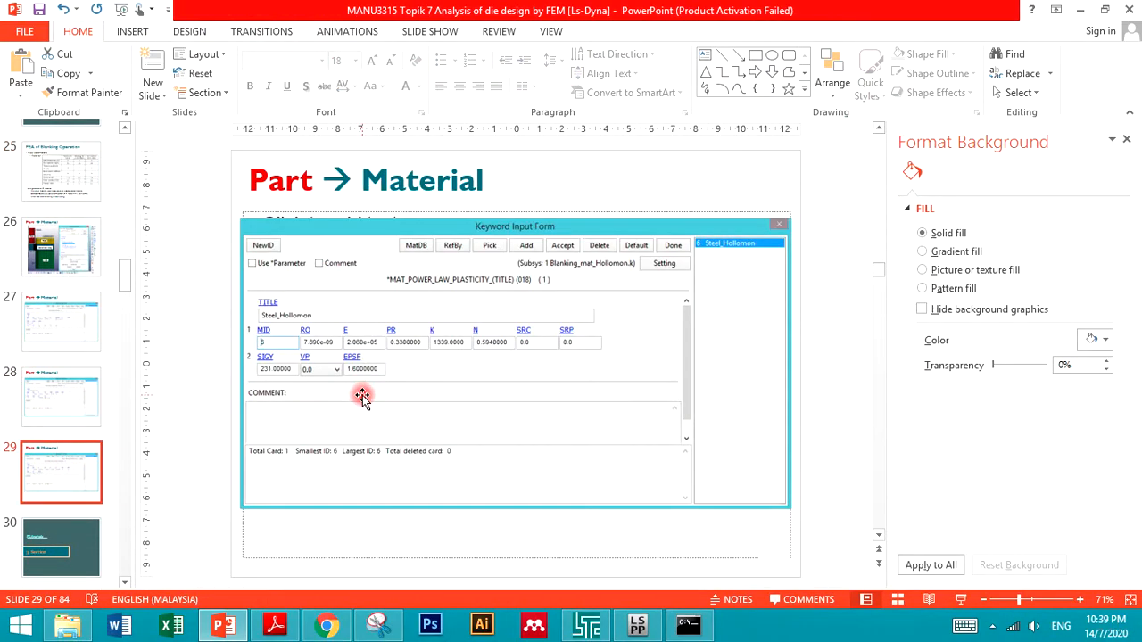
pyautogui.click(70, 417)
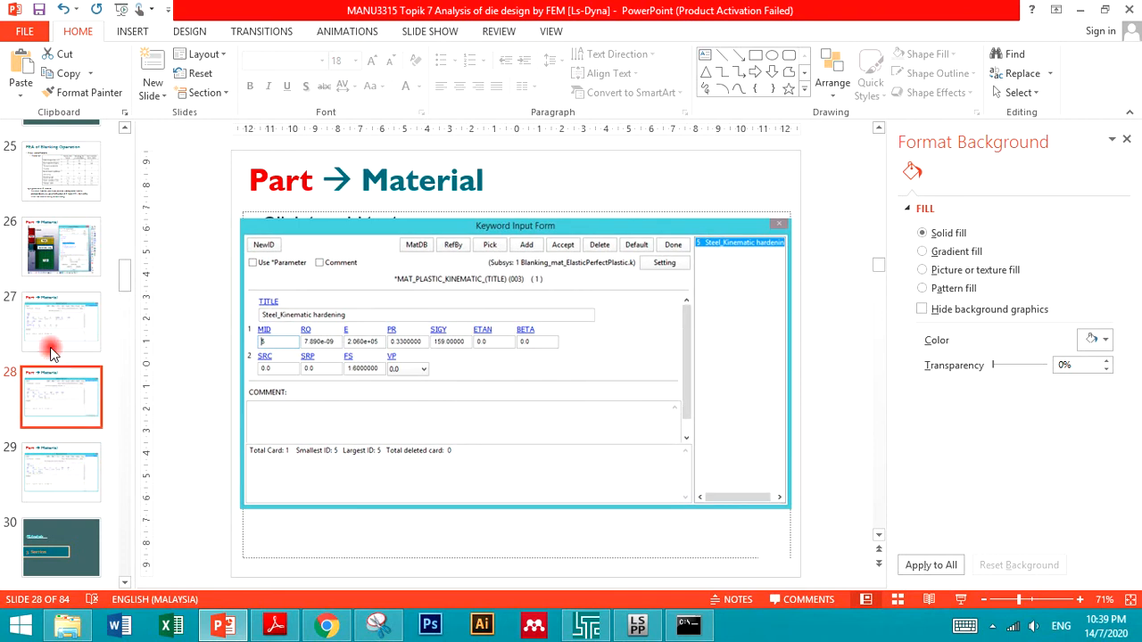
pyautogui.click(51, 351)
pyautogui.click(51, 451)
pyautogui.click(48, 428)
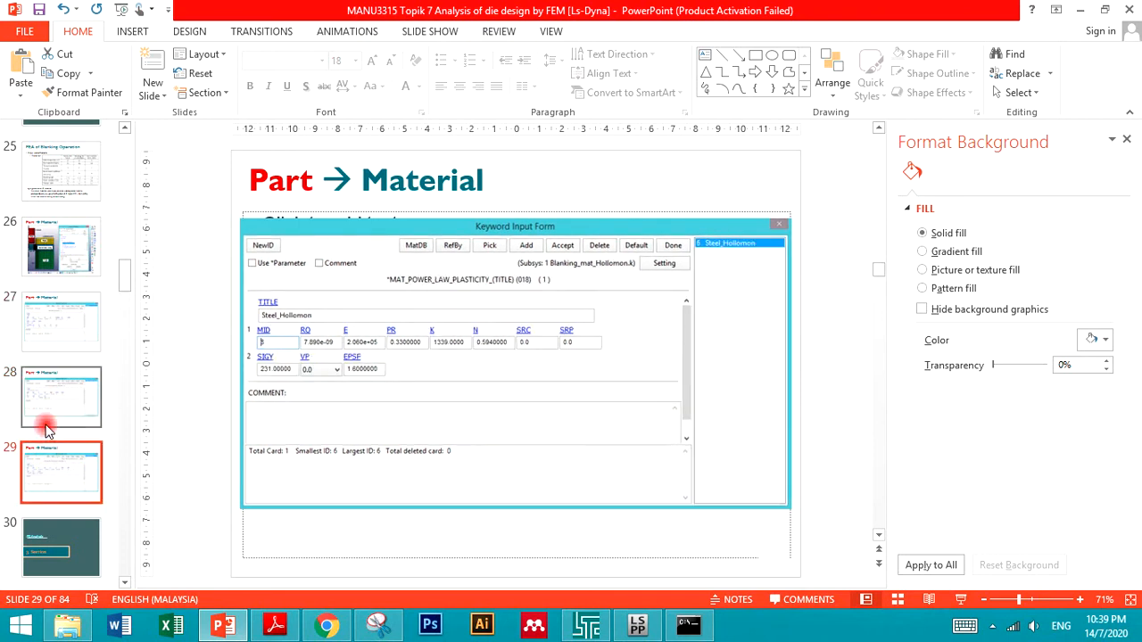
pyautogui.click(50, 359)
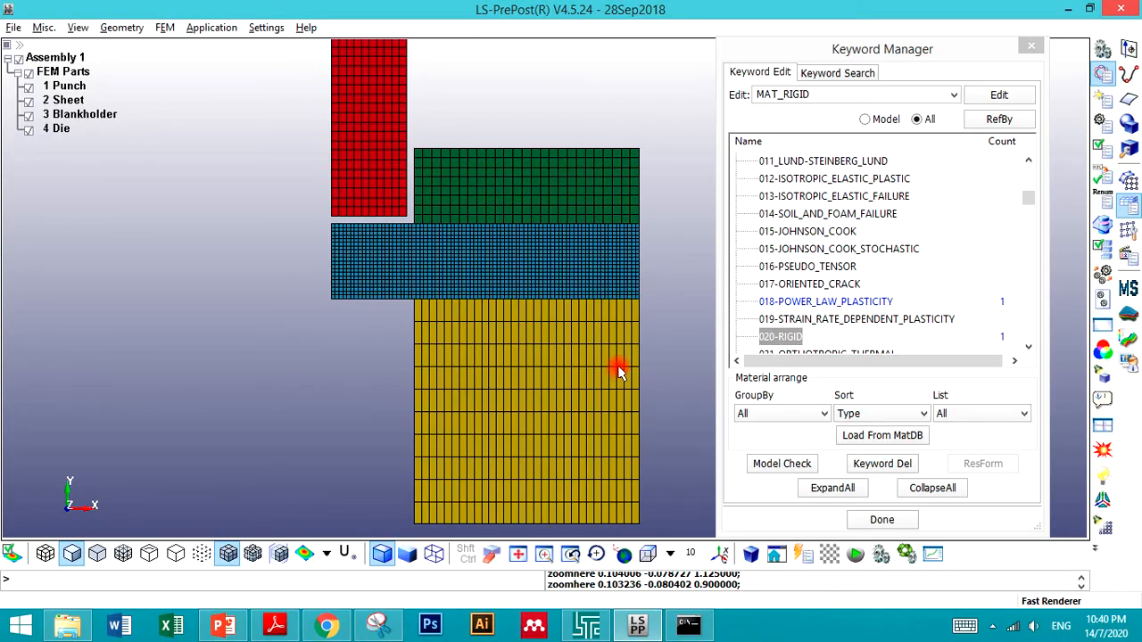
# Step: Return to LS-PrePost, find 098-SIMPLIFIED_JOHNSON_COOK in the material list and open its input form
pyautogui.click(832, 323)
pyautogui.scroll(-4, 834, 326)
pyautogui.scroll(-14, 834, 323)
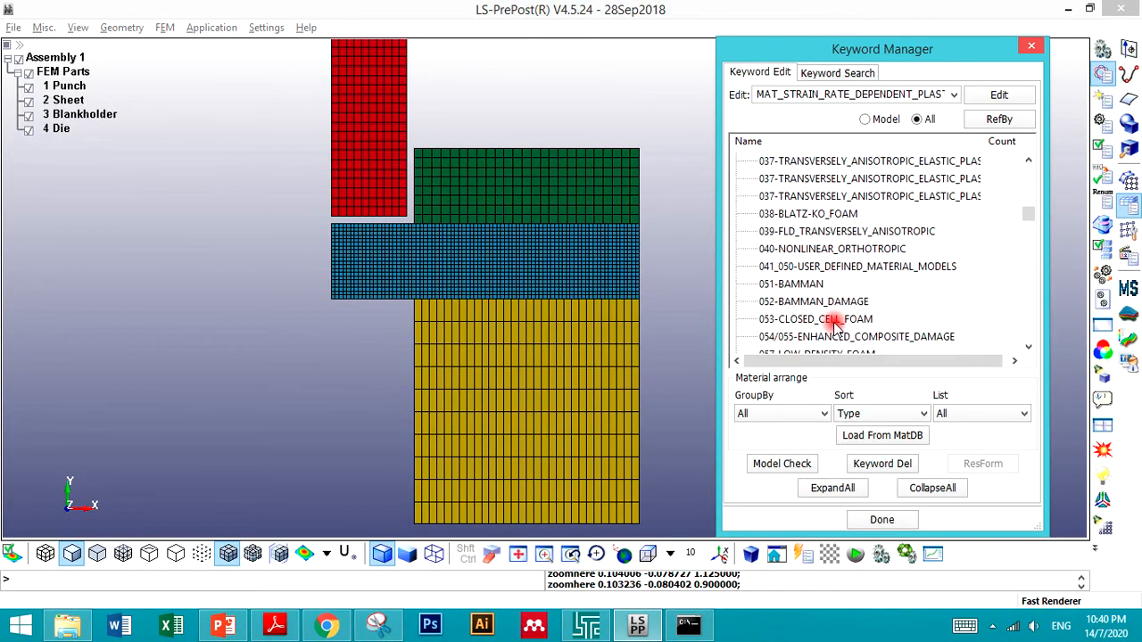
pyautogui.scroll(-4, 834, 323)
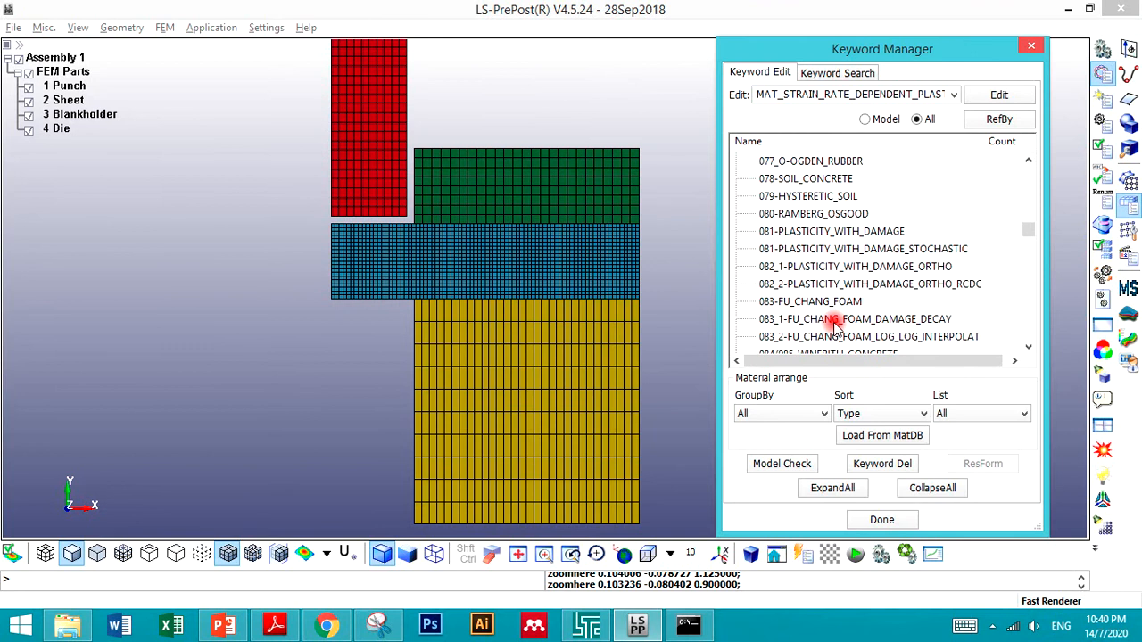
pyautogui.scroll(-6, 834, 323)
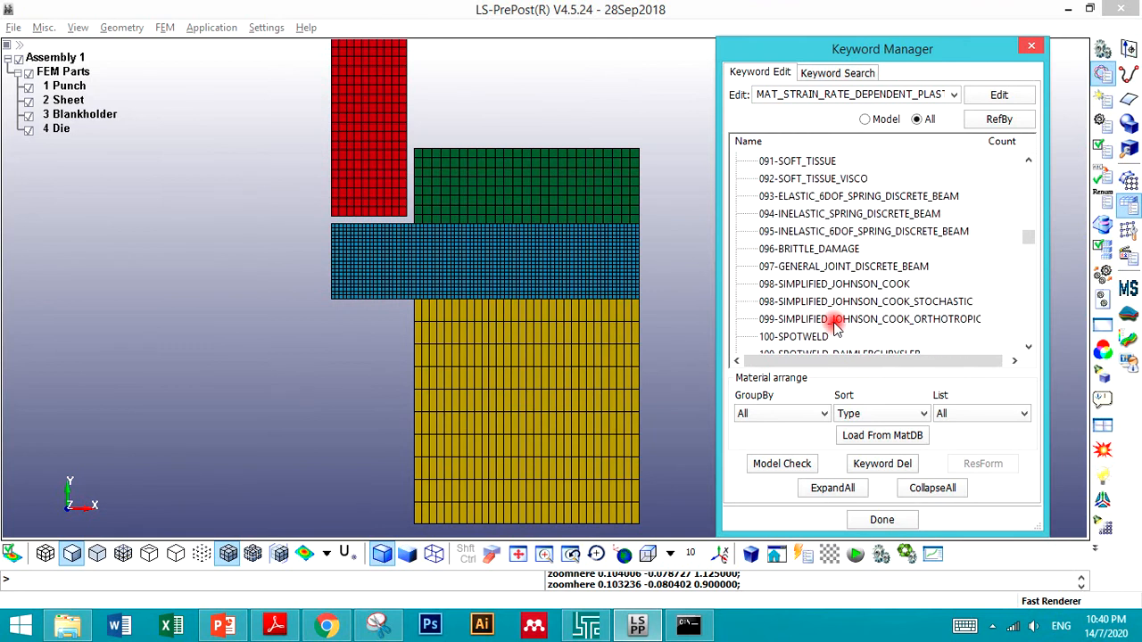
pyautogui.click(819, 285)
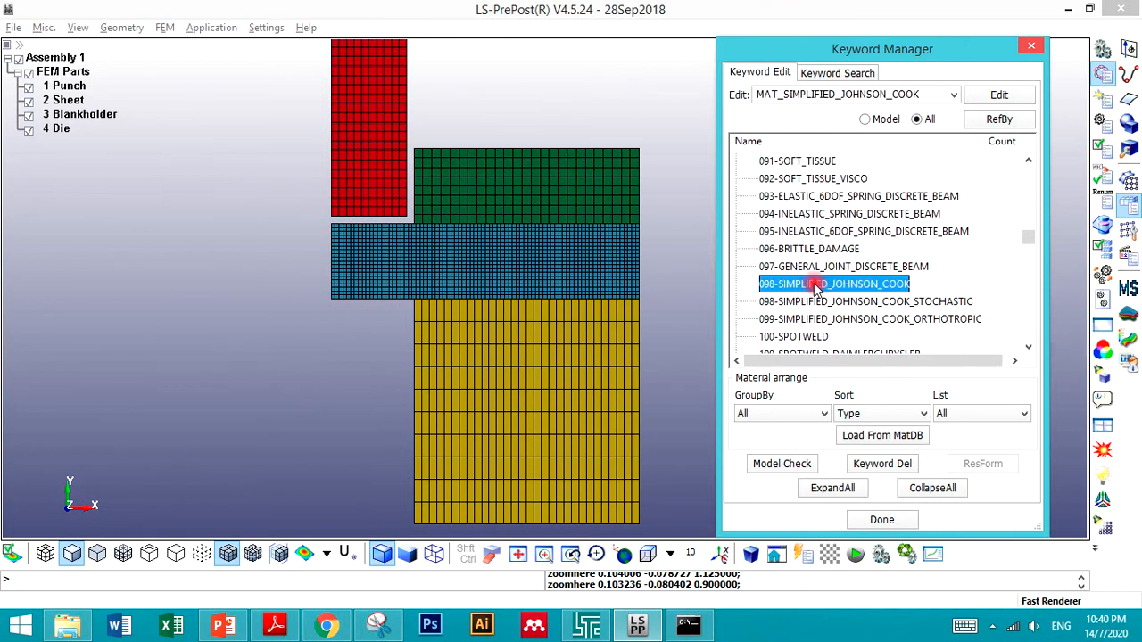
pyautogui.doubleClick(819, 286)
pyautogui.click(782, 144)
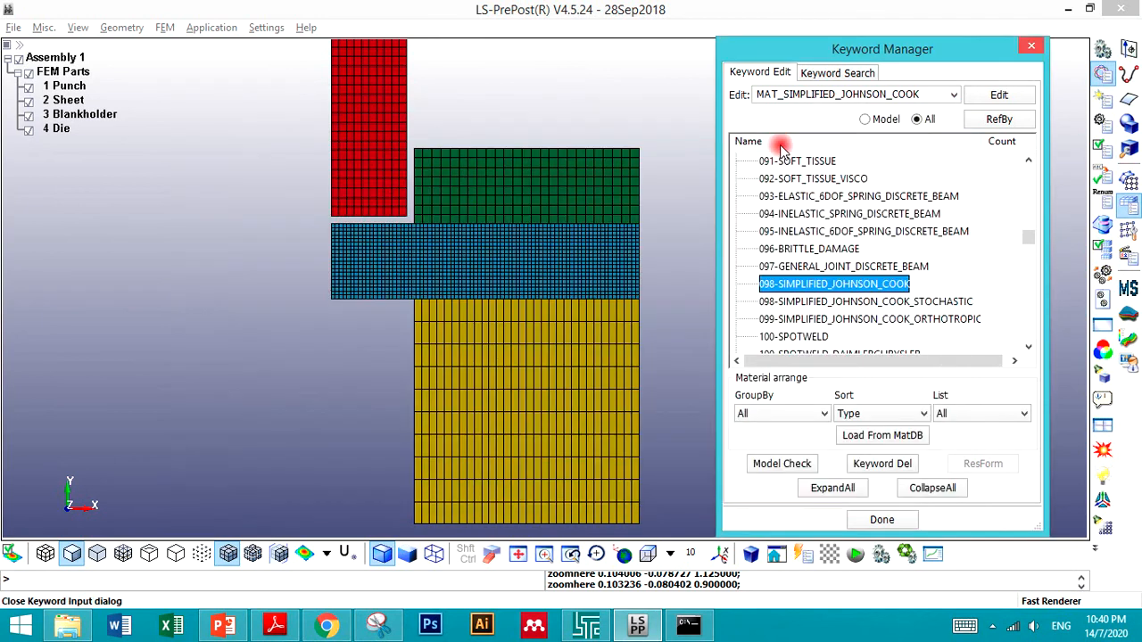
pyautogui.doubleClick(809, 286)
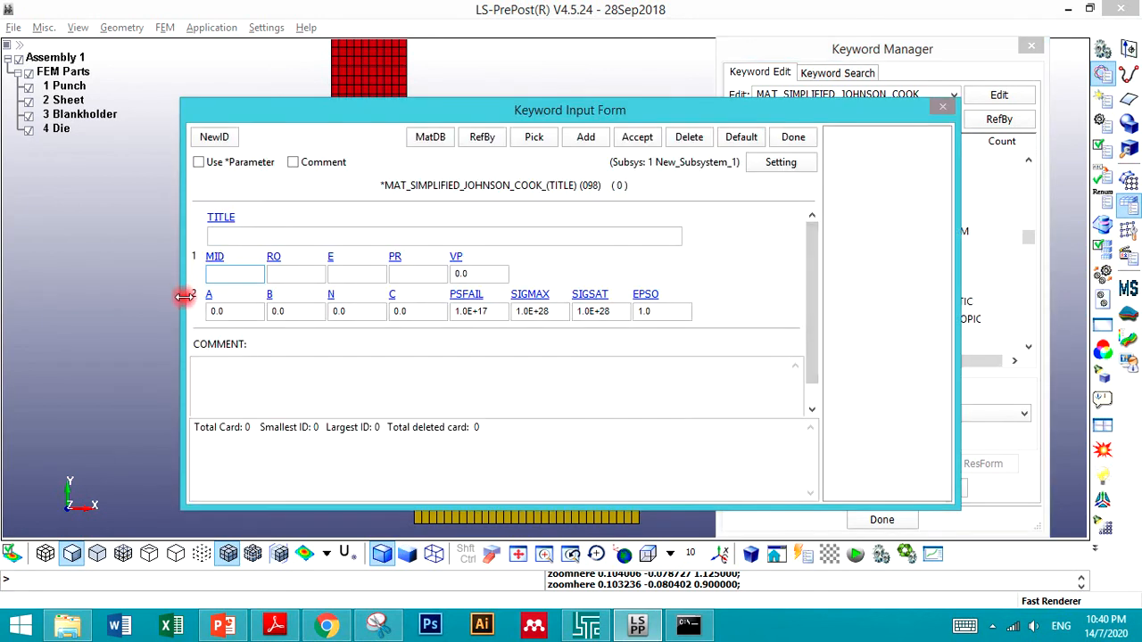
# Step: Create a simplified Johnson-Cook material with a new ID and the title Johnson Cook, keeping the default parameters, and accept and close it
pyautogui.click(292, 316)
pyautogui.click(235, 273)
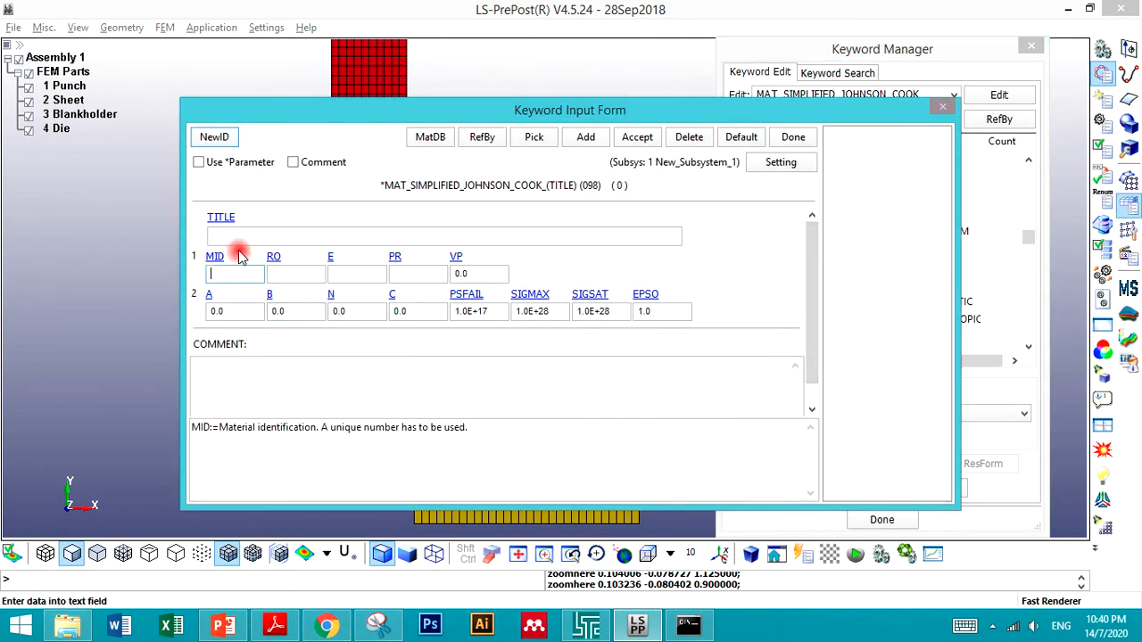
pyautogui.click(214, 136)
pyautogui.click(253, 235)
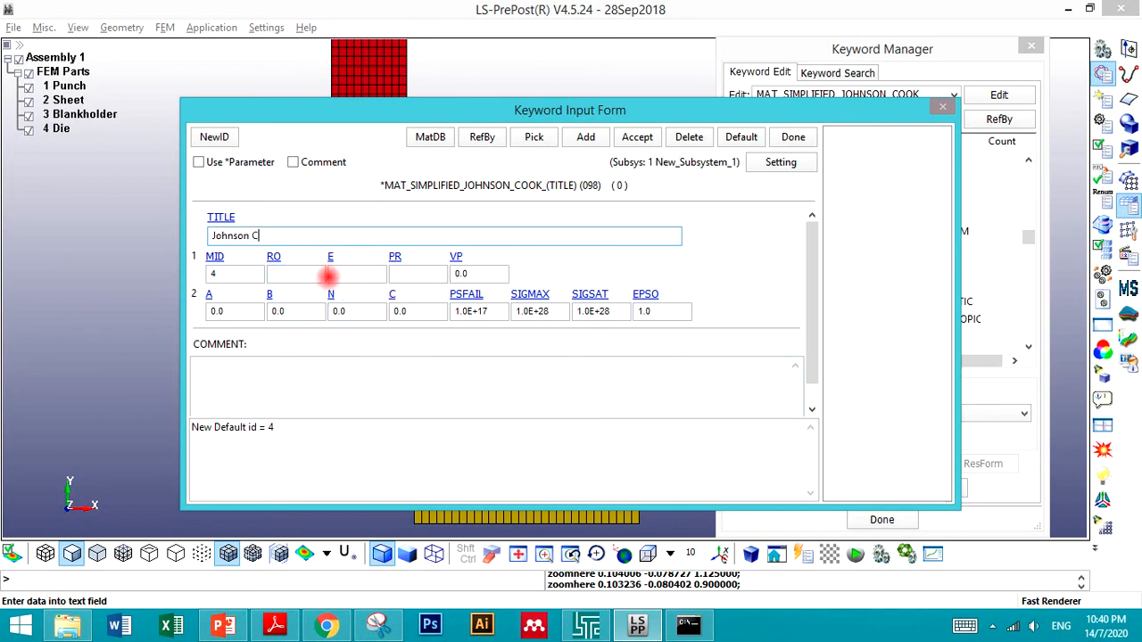
pyautogui.click(637, 136)
pyautogui.click(793, 138)
# Step: Open the full 015-JOHNSON_COOK card again, examine its failure parameters D1 to D5, and close it without entering data
pyautogui.scroll(9, 843, 290)
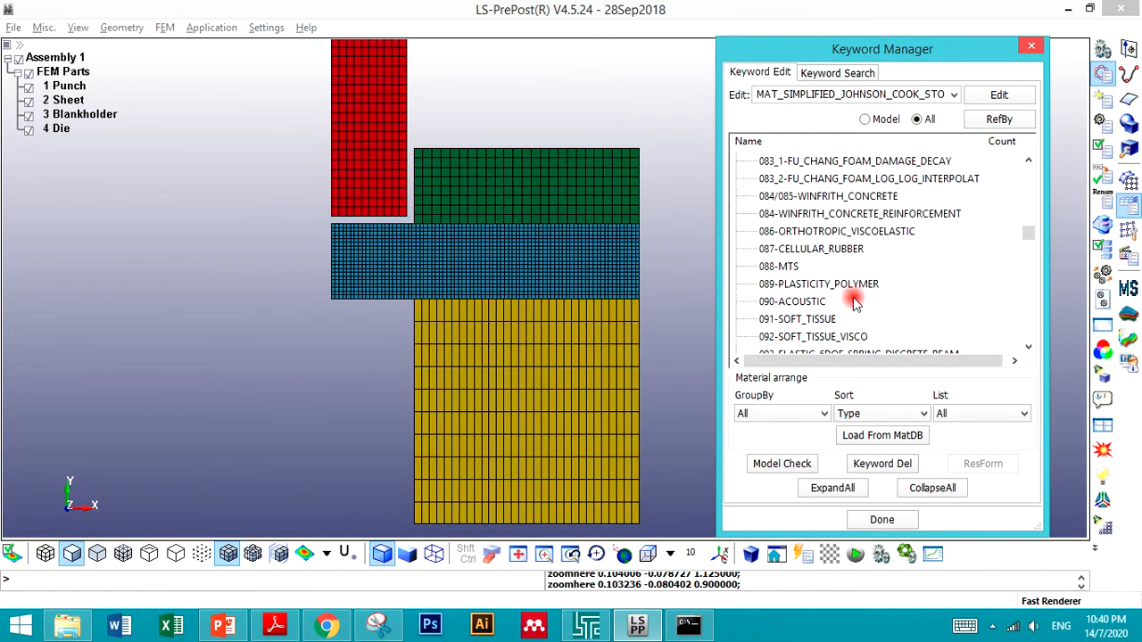
pyautogui.scroll(15, 854, 304)
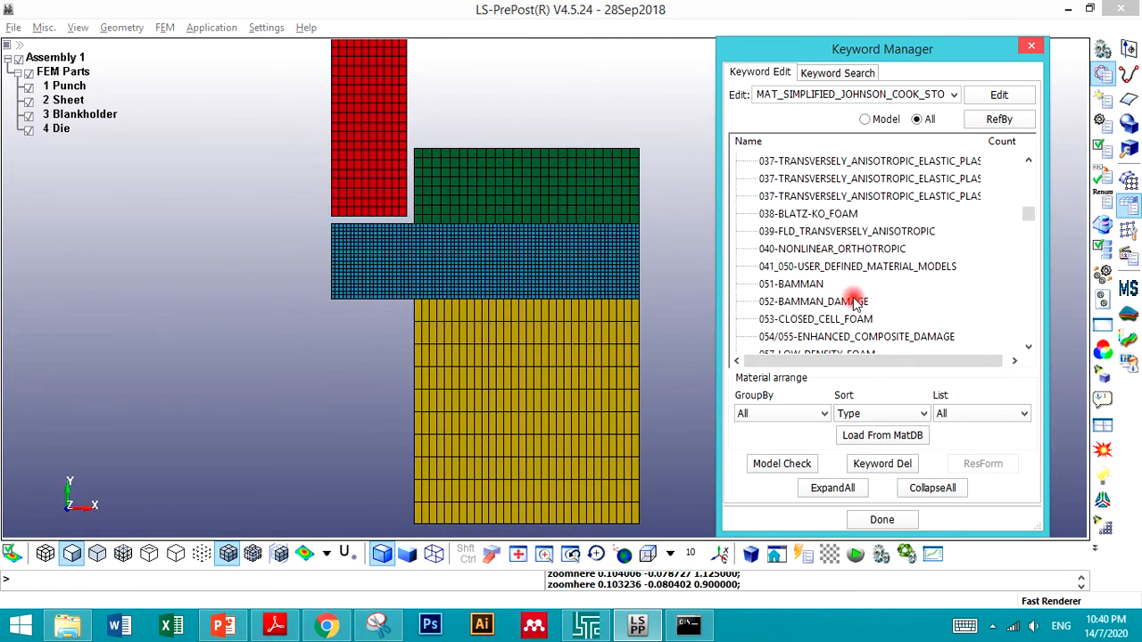
pyautogui.scroll(5, 854, 303)
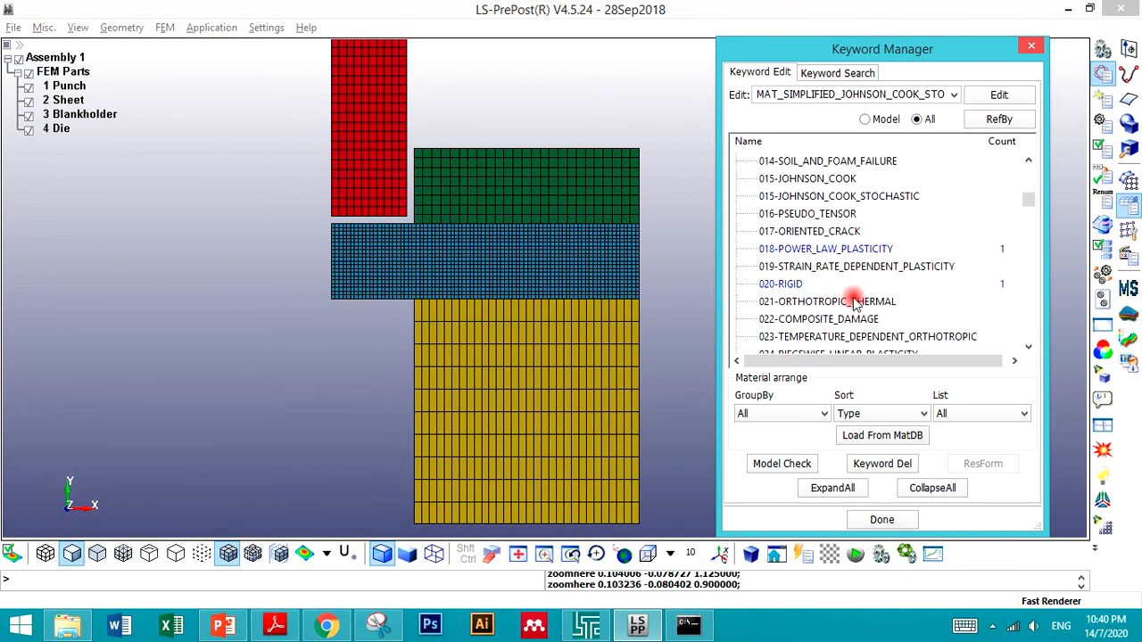
pyautogui.doubleClick(803, 178)
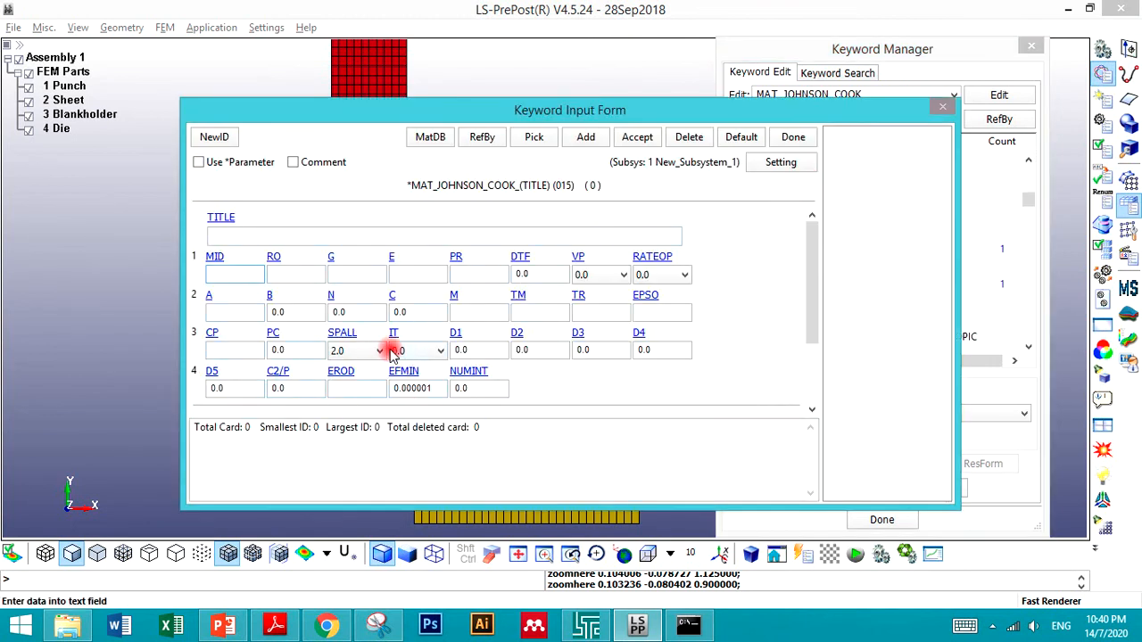
pyautogui.click(461, 350)
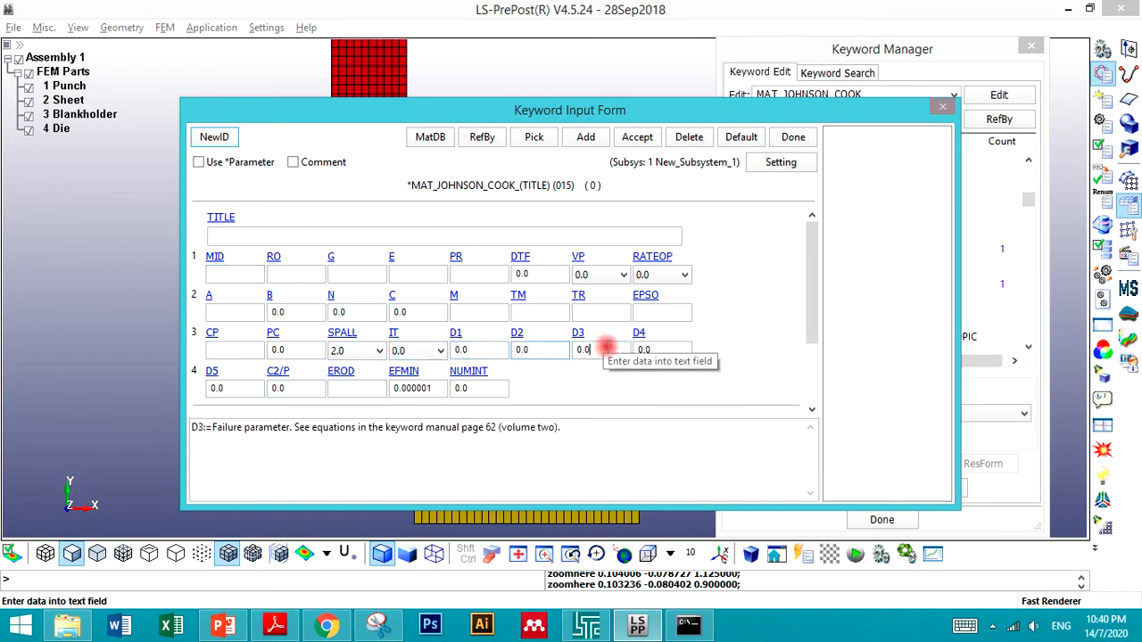
pyautogui.click(642, 349)
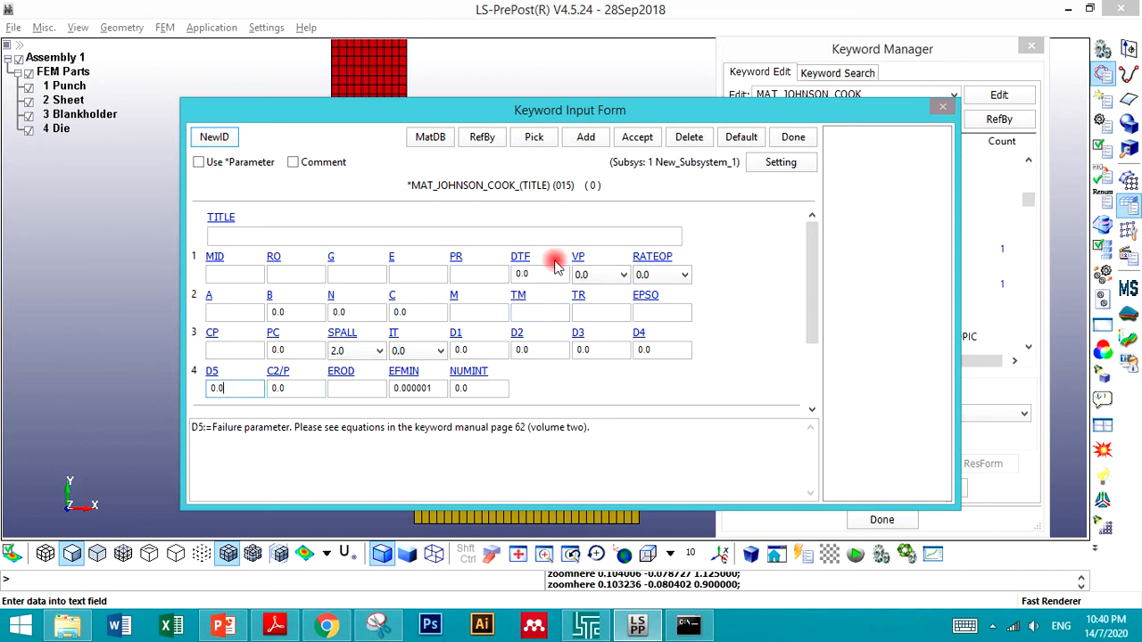
pyautogui.click(793, 137)
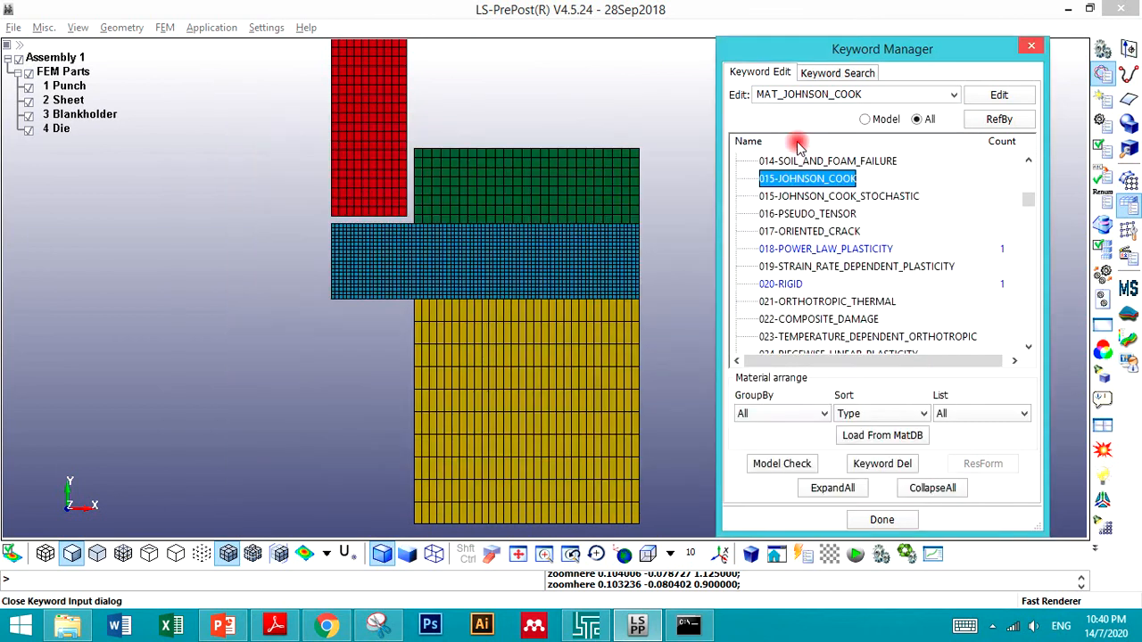
# Step: Find 098-SIMPLIFIED_JOHNSON_COOK in the material list and reopen its Johnson Cook card for editing
pyautogui.click(818, 322)
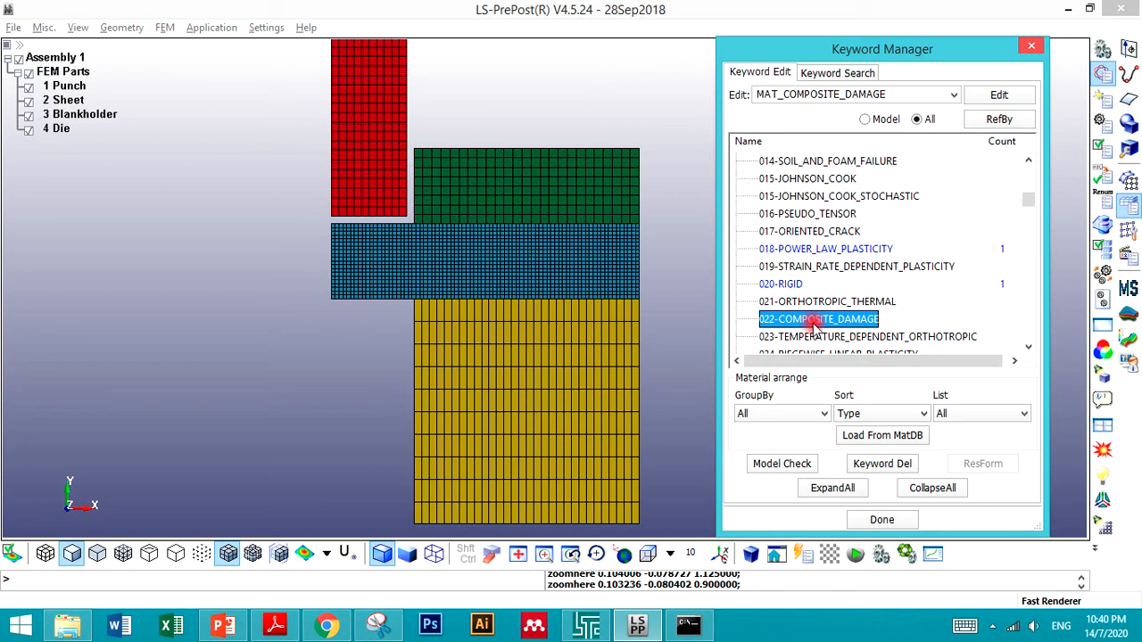
pyautogui.scroll(-2, 814, 327)
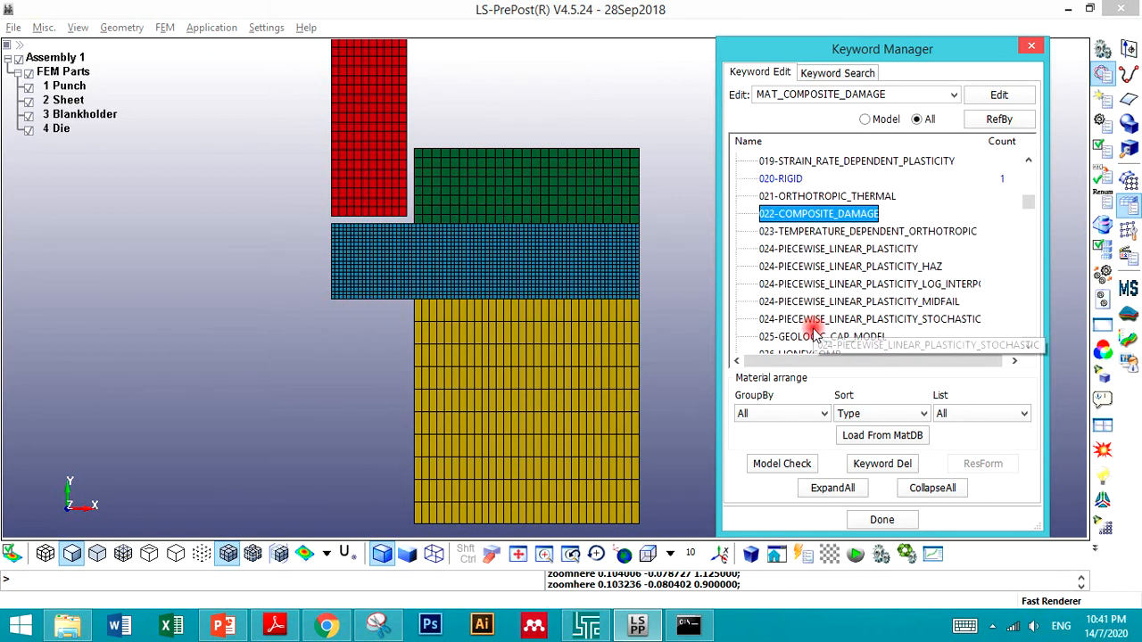
pyautogui.scroll(-2, 815, 327)
pyautogui.scroll(-5, 815, 328)
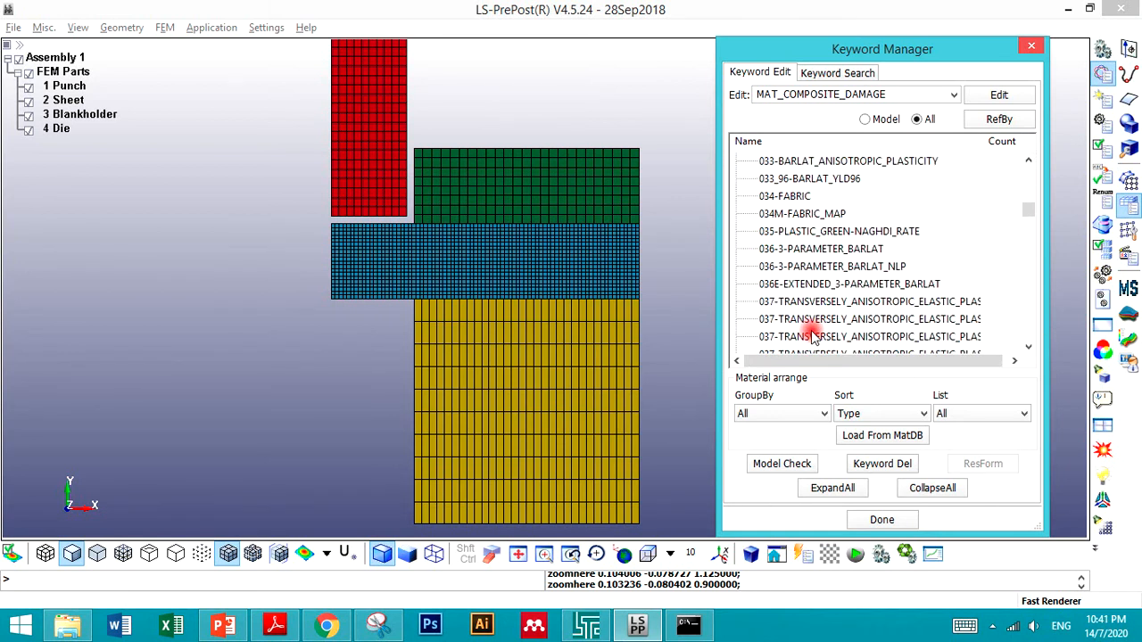
pyautogui.scroll(-6, 804, 333)
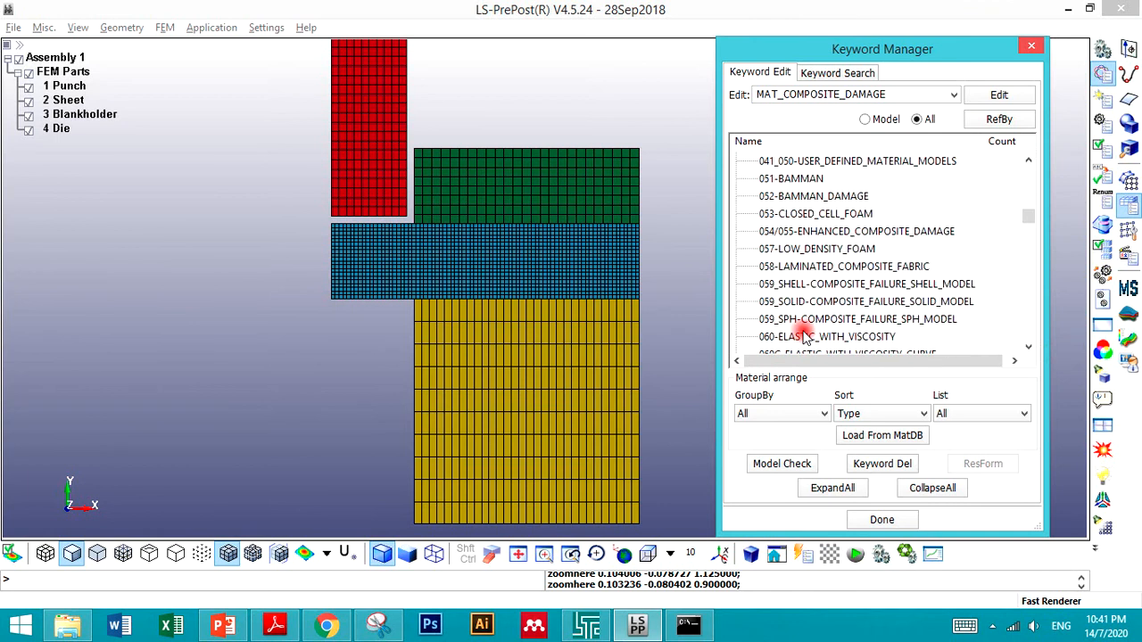
pyautogui.scroll(-15, 804, 333)
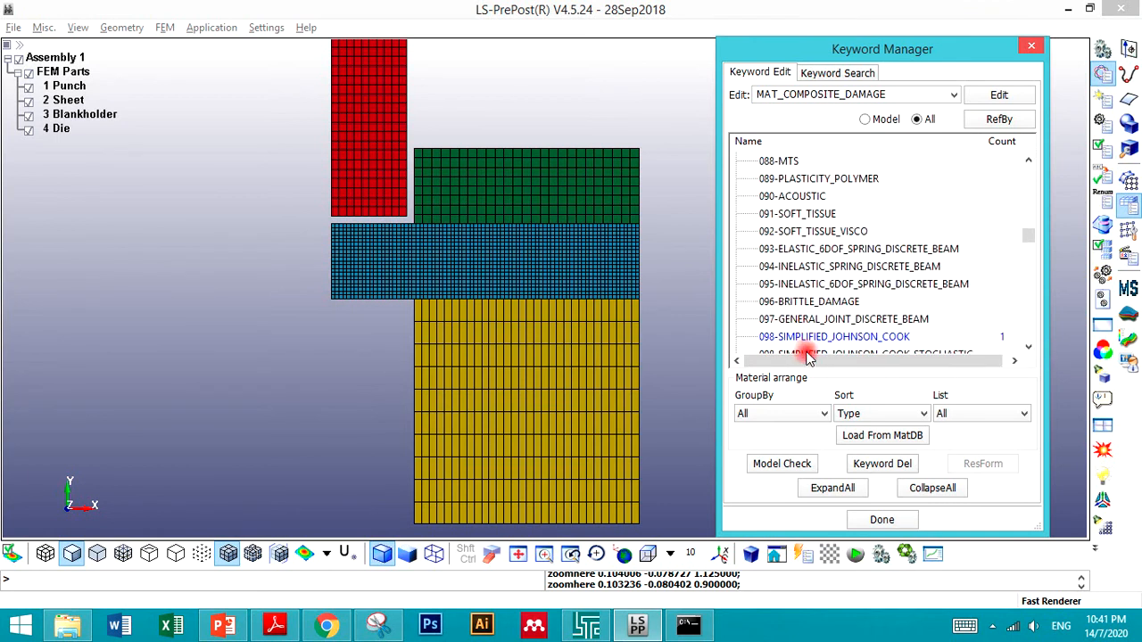
pyautogui.doubleClick(811, 336)
pyautogui.click(243, 278)
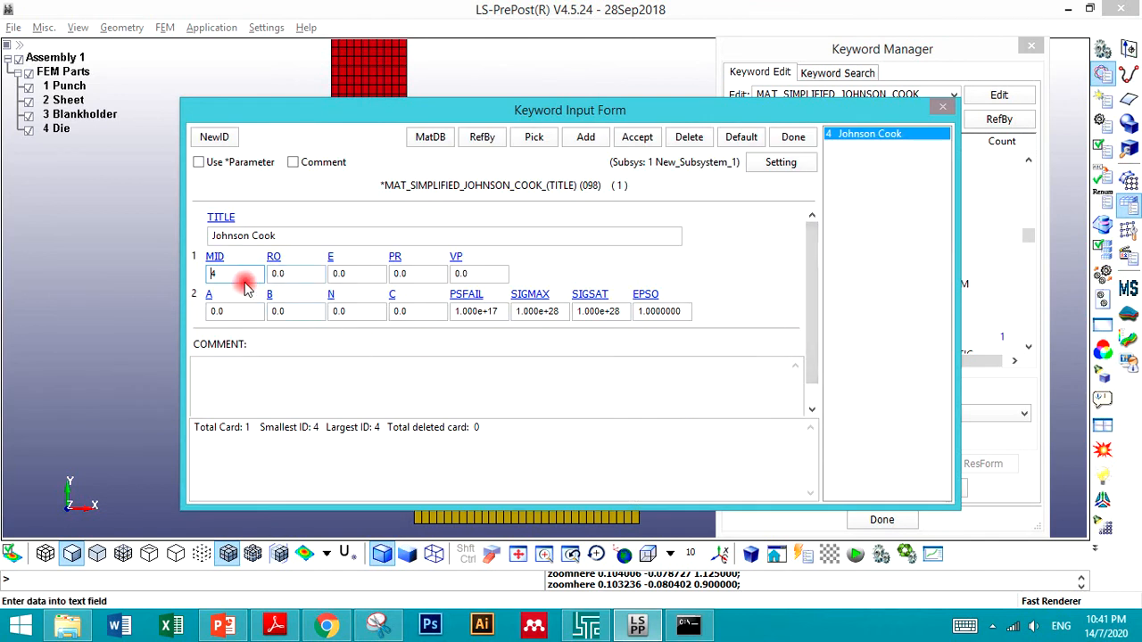
# Step: Using the sheet data on PowerPoint slide 25, set density RO to 7.9e-9, Young's modulus E to 200e3 and Poisson's ratio PR to 0.3
pyautogui.click(297, 274)
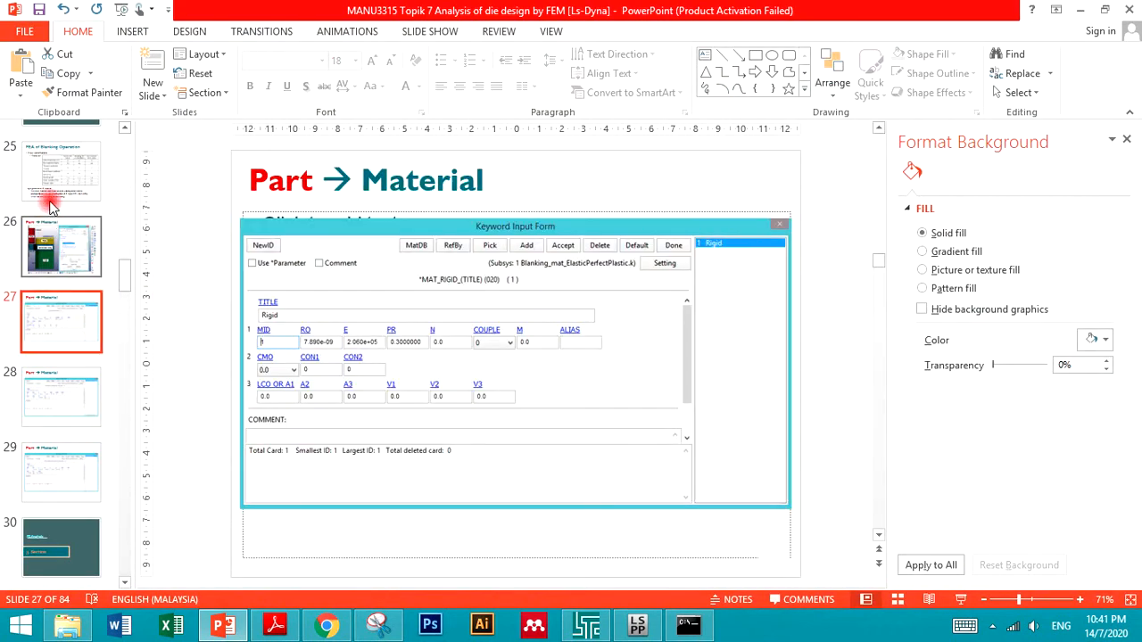
pyautogui.click(55, 171)
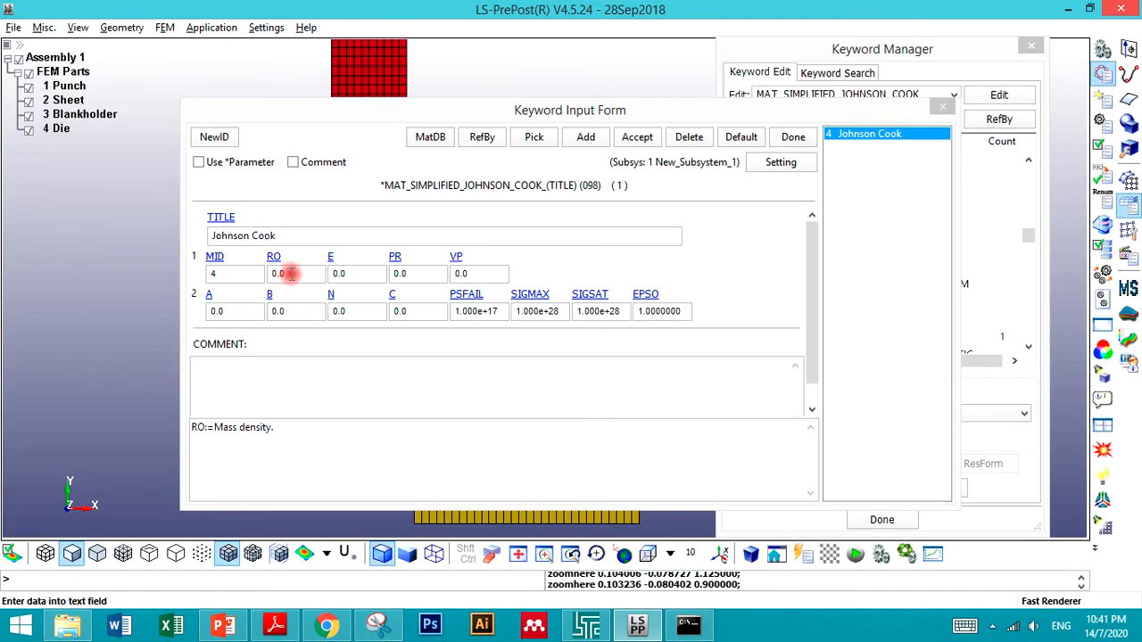
pyautogui.click(290, 274)
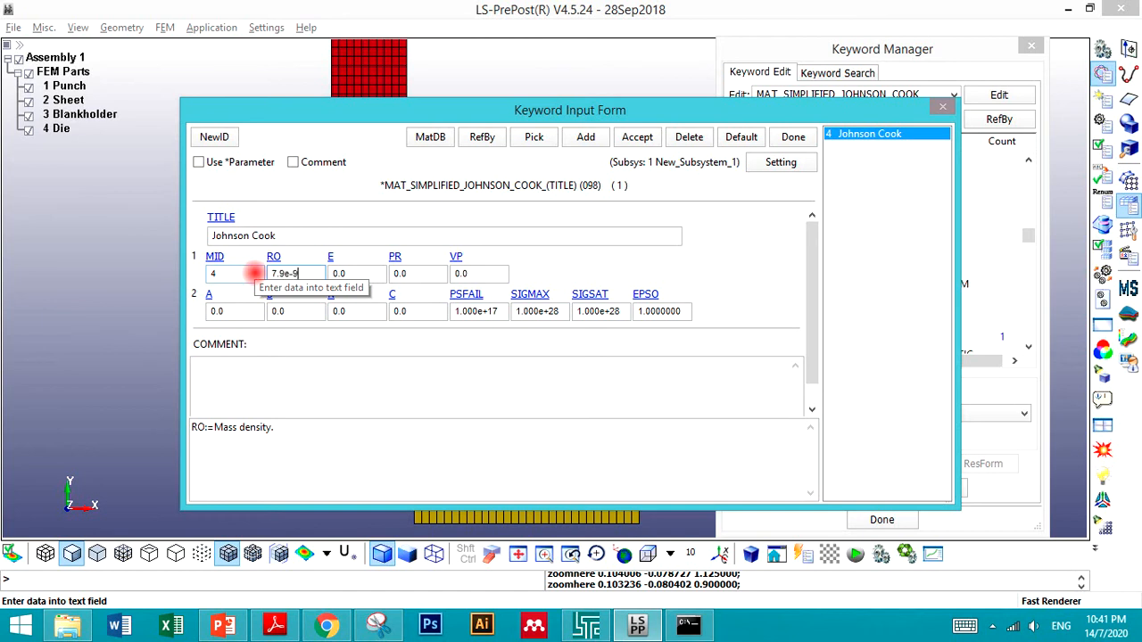
pyautogui.click(354, 275)
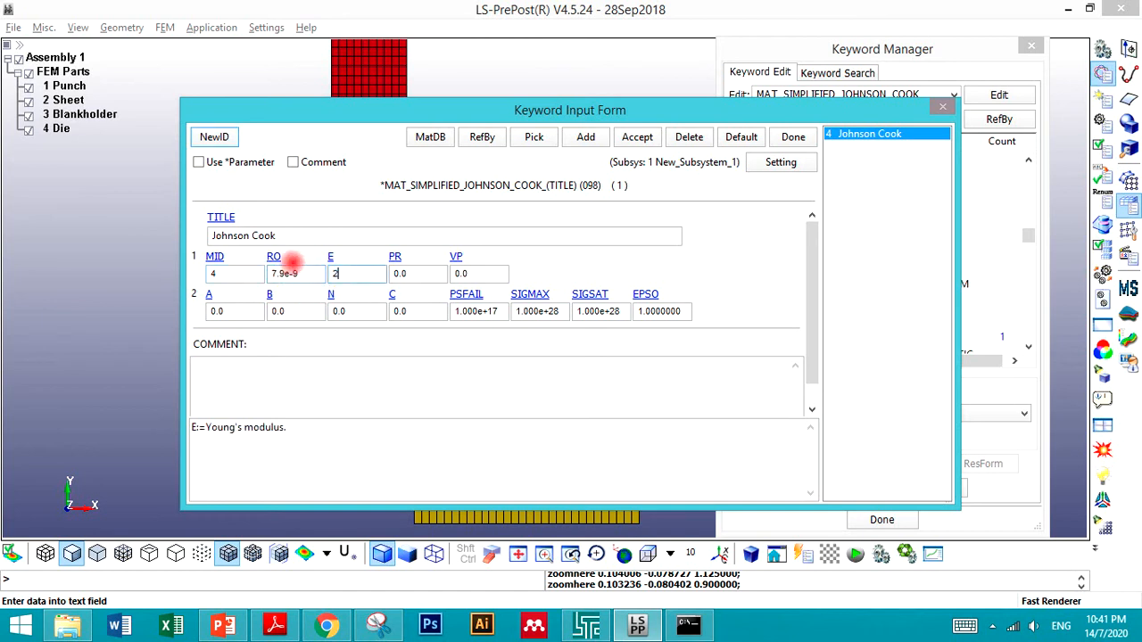
pyautogui.click(411, 277)
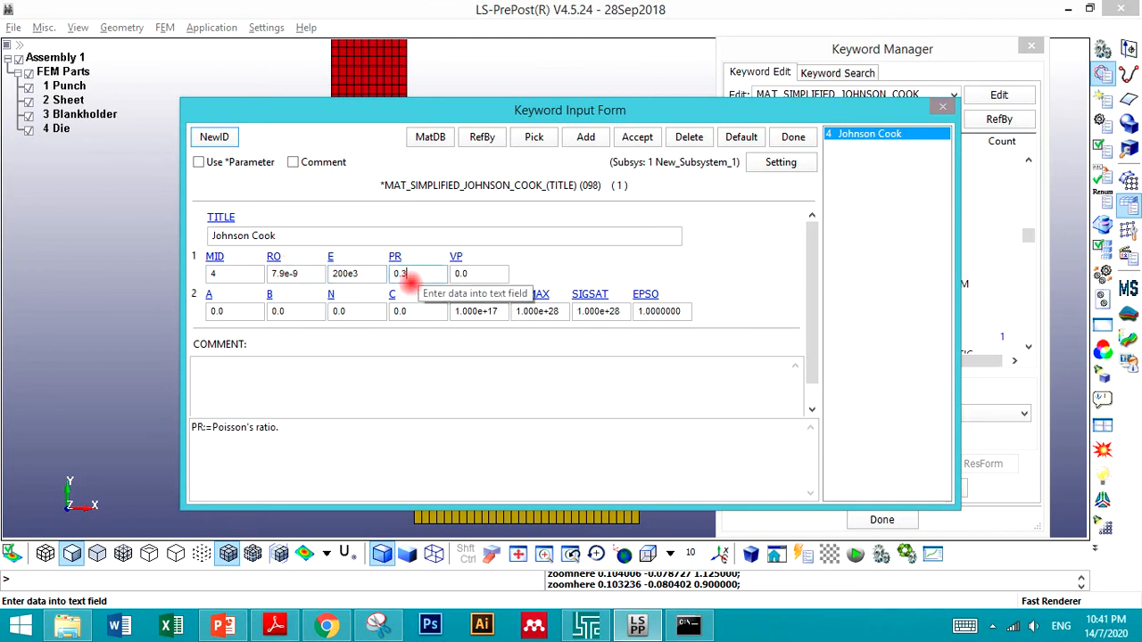
pyautogui.write('0.3')
pyautogui.click(495, 275)
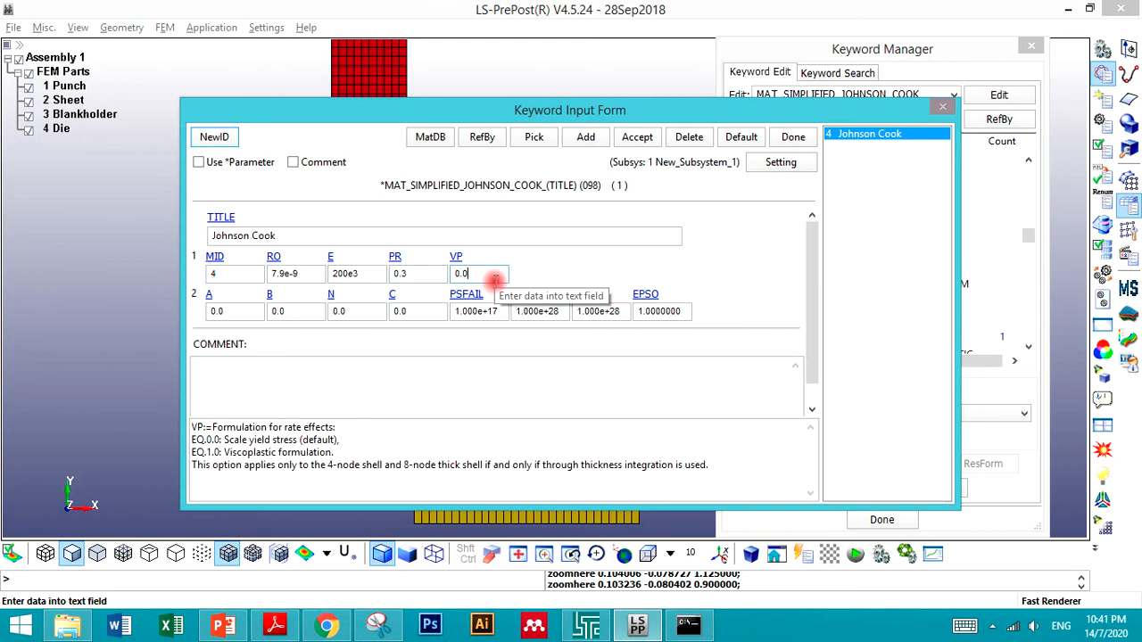
# Step: Take the yield term from the Ludwig equation on the PowerPoint slide and set Johnson Cook constant A to 231
pyautogui.click(224, 311)
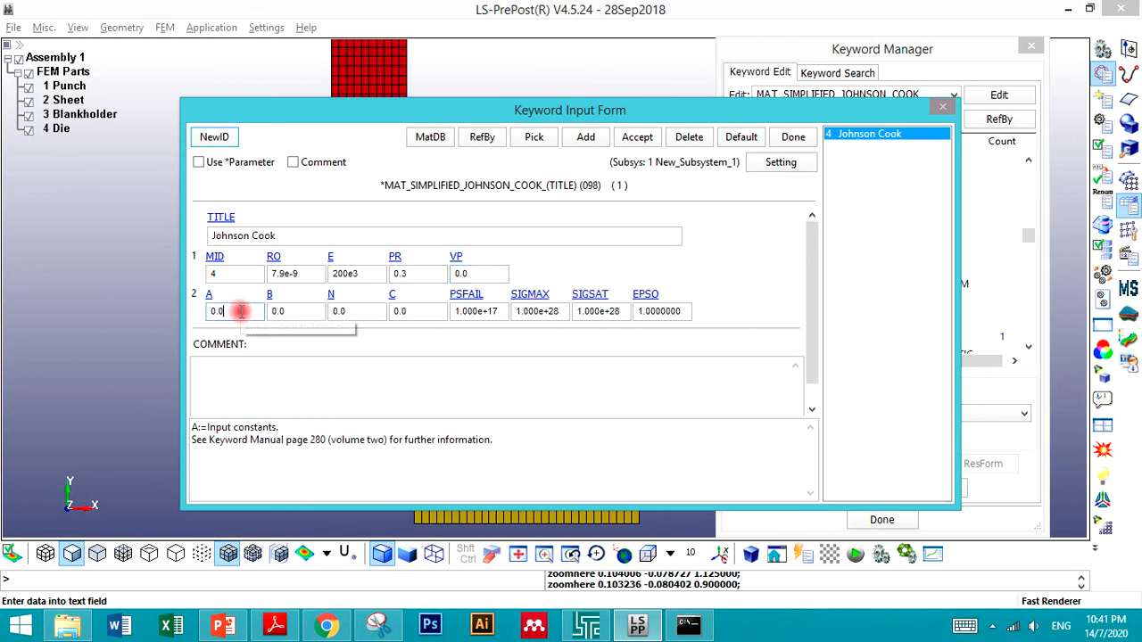
pyautogui.hotkey('alt', 'Tab')
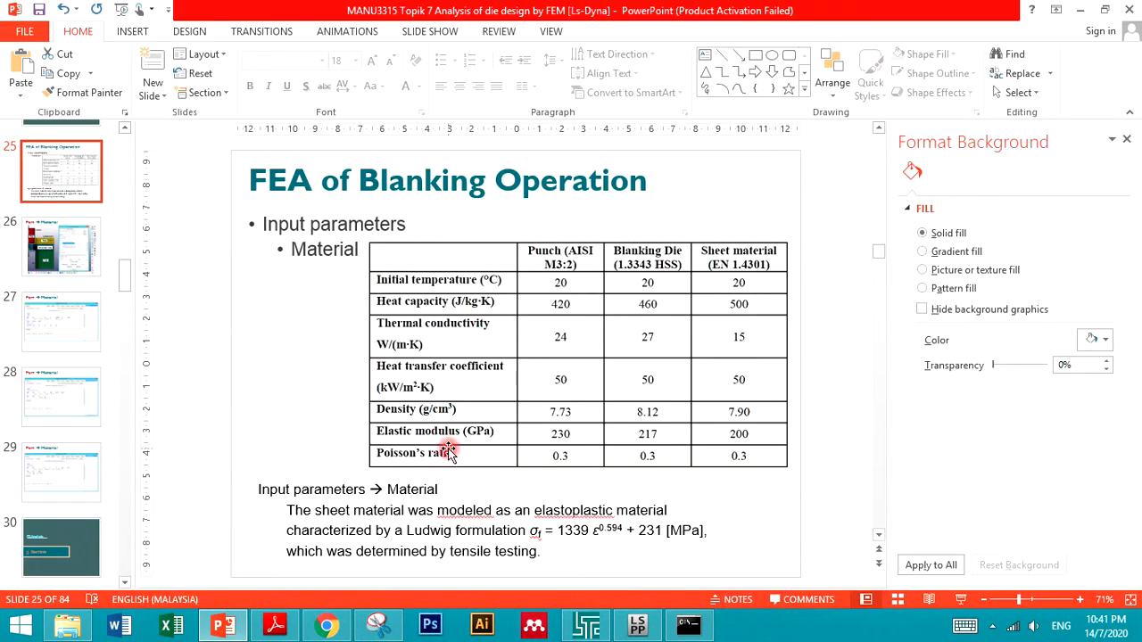
pyautogui.doubleClick(640, 532)
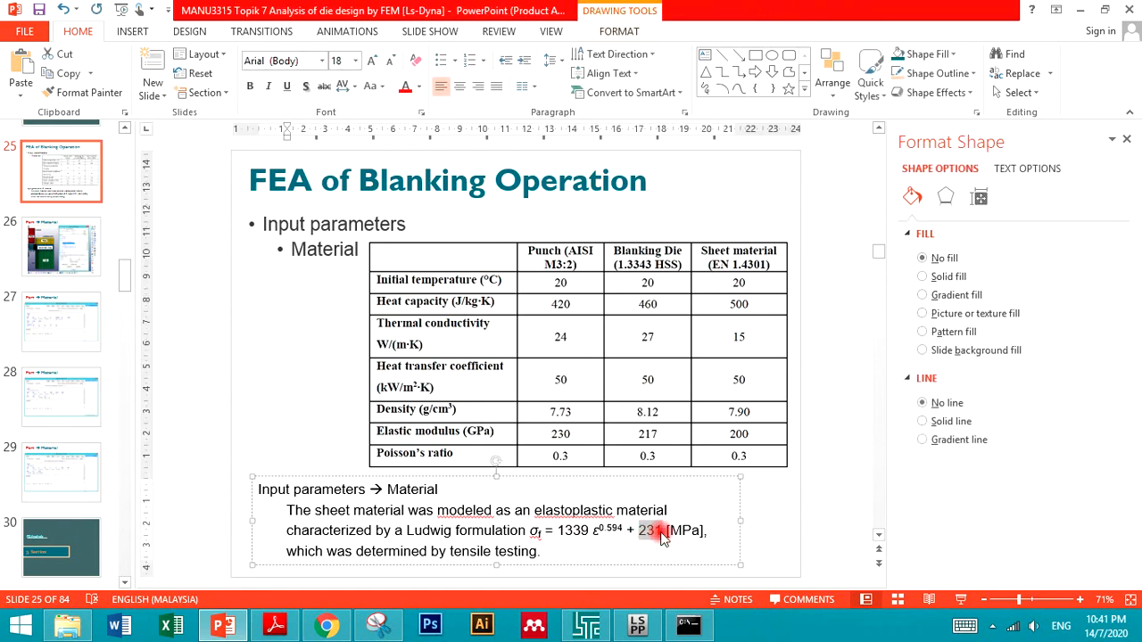
pyautogui.hotkey('alt', 'Tab')
pyautogui.click(224, 311)
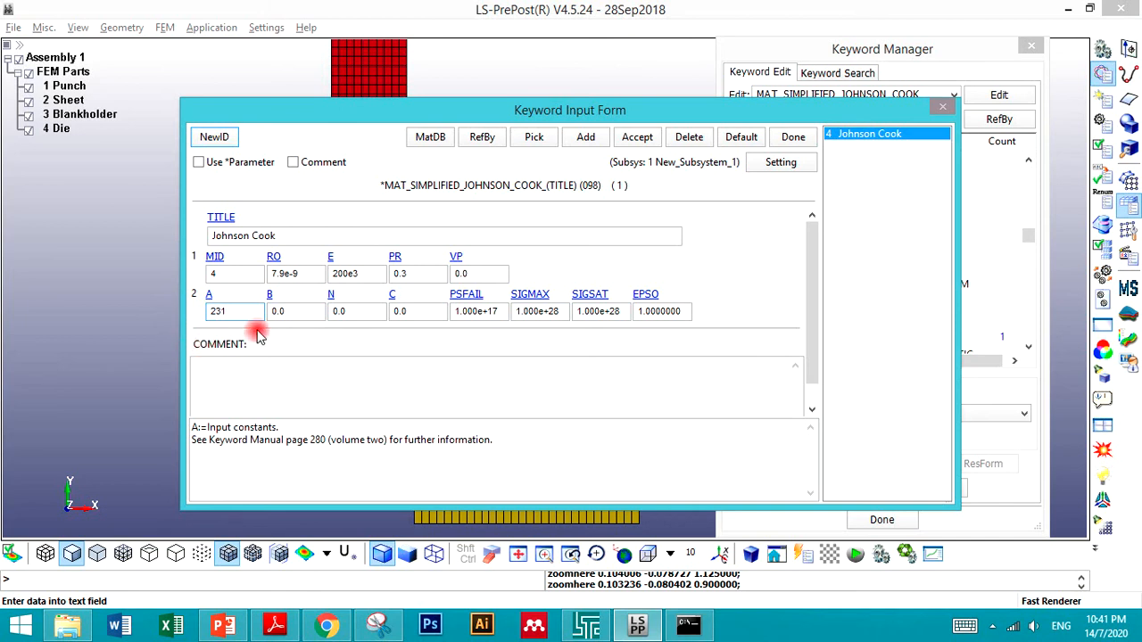
# Step: Copy the strength coefficient 1339 from the Ludwig equation on the PowerPoint slide into Johnson Cook constant B
pyautogui.click(287, 310)
pyautogui.hotkey('alt', 'Tab')
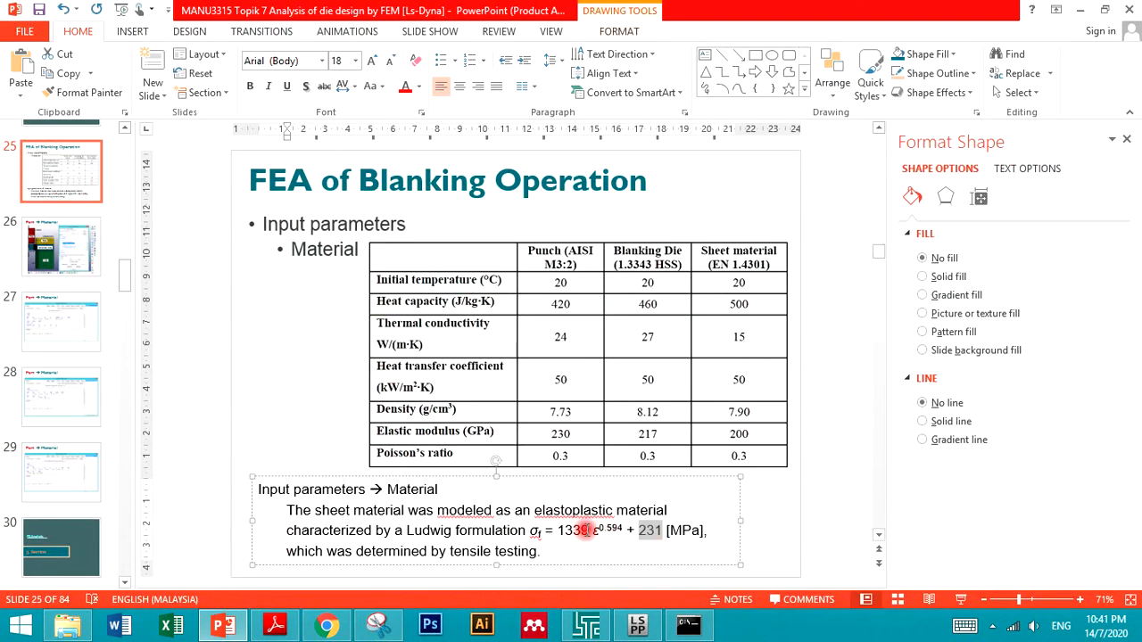
pyautogui.moveTo(588, 530); pyautogui.dragTo(560, 530)
pyautogui.hotkey('ctrl', 'c')
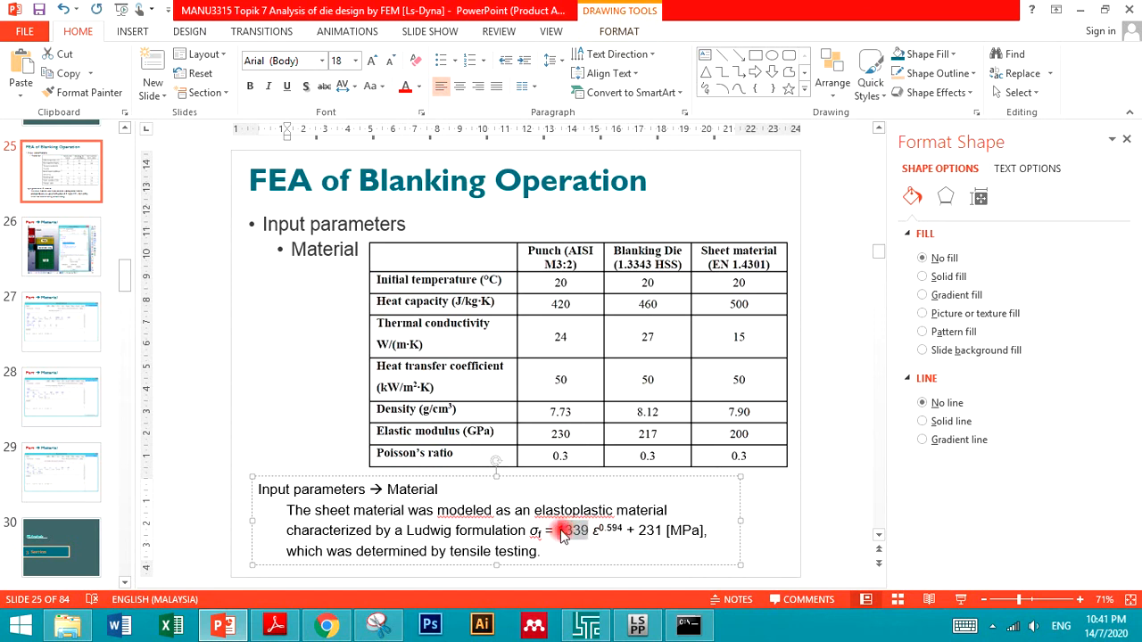
pyautogui.hotkey('alt', 'Tab')
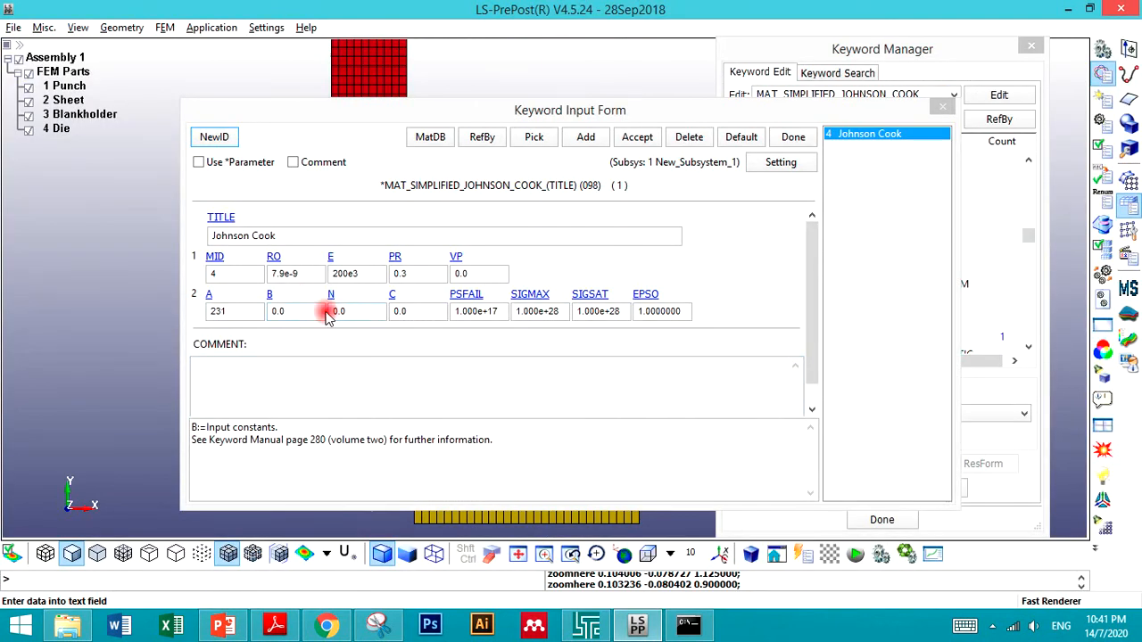
pyautogui.click(312, 314)
pyautogui.moveTo(313, 318); pyautogui.dragTo(200, 318)
pyautogui.hotkey('ctrl', 'v')
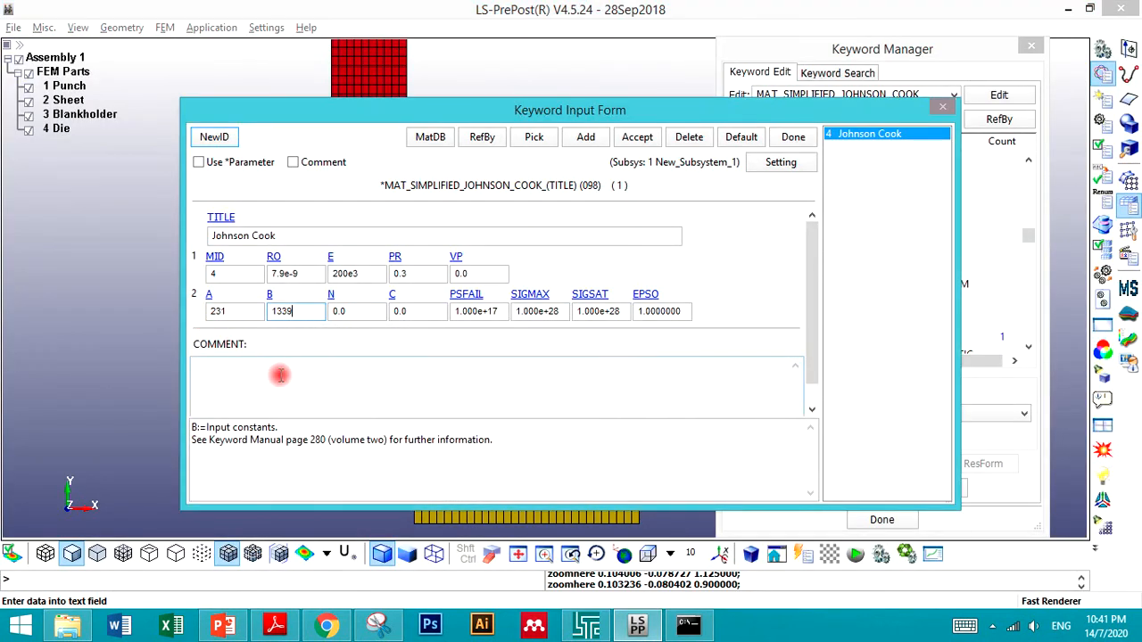
# Step: Copy the strain exponent 0.594 from the Ludwig equation on the PowerPoint slide into Johnson Cook constant N
pyautogui.hotkey('alt', 'Tab')
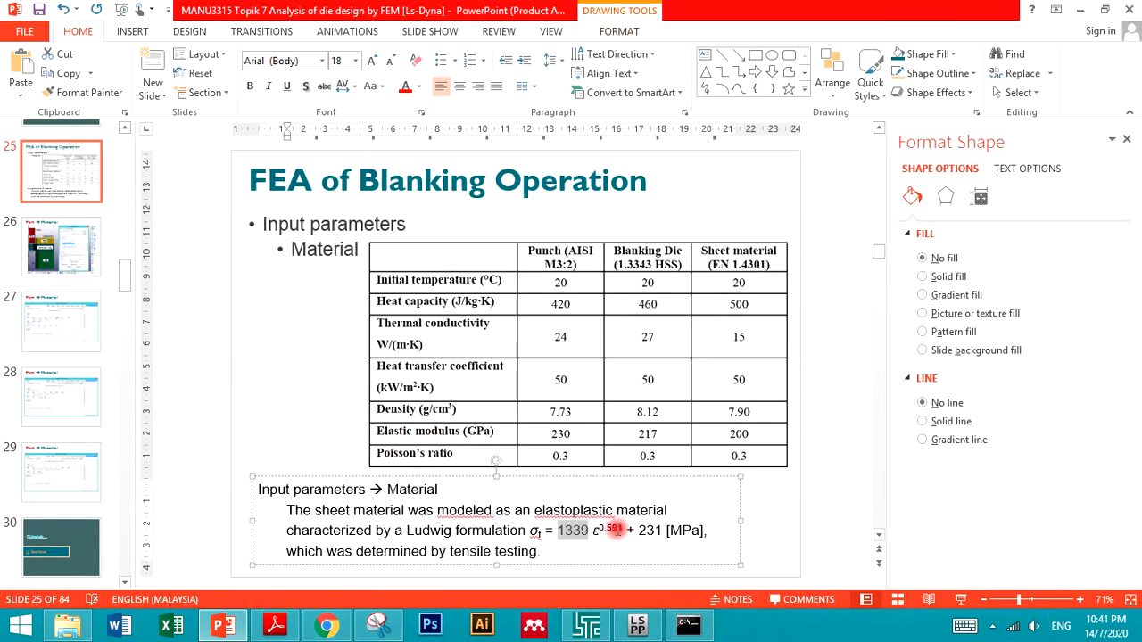
pyautogui.moveTo(621, 529); pyautogui.dragTo(604, 530)
pyautogui.hotkey('ctrl', 'c')
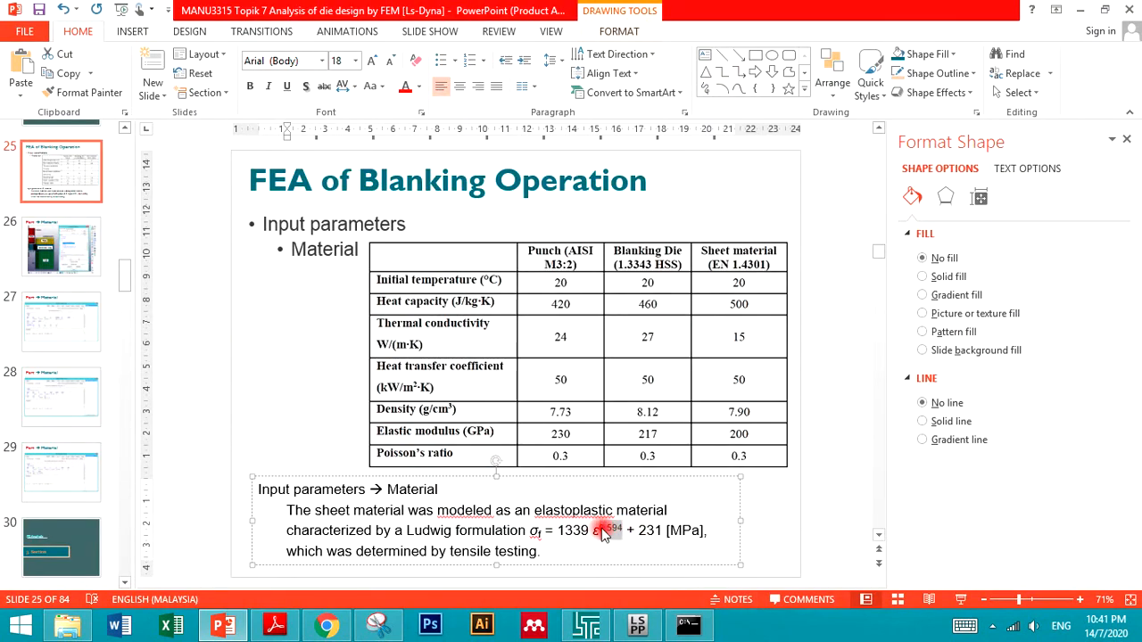
pyautogui.hotkey('alt', 'Tab')
pyautogui.moveTo(361, 311); pyautogui.dragTo(321, 311)
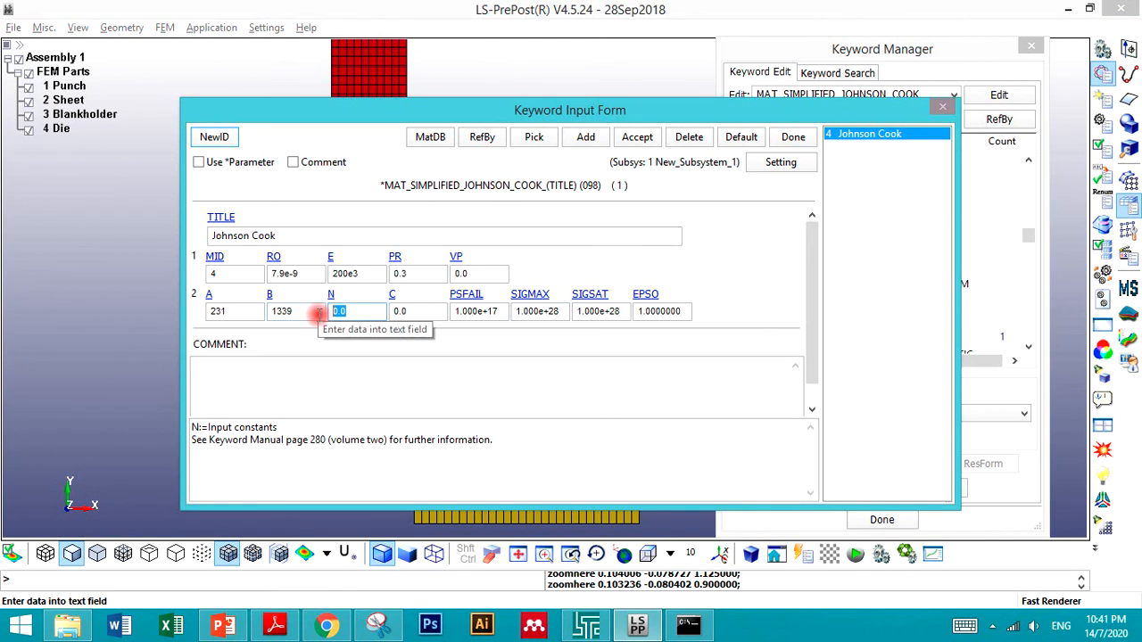
pyautogui.hotkey('ctrl', 'v')
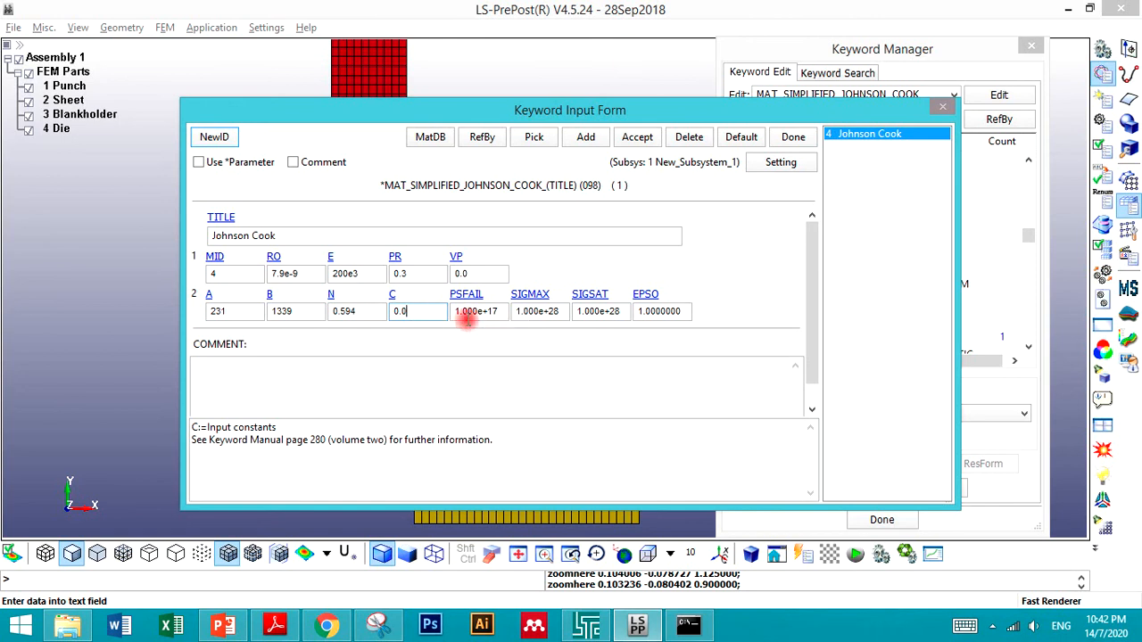
# Step: Set the effective plastic strain at failure PSFAIL to 2.0, keep the default SIGMAX, SIGSAT and EPSO, and accept and close the card
pyautogui.click(483, 311)
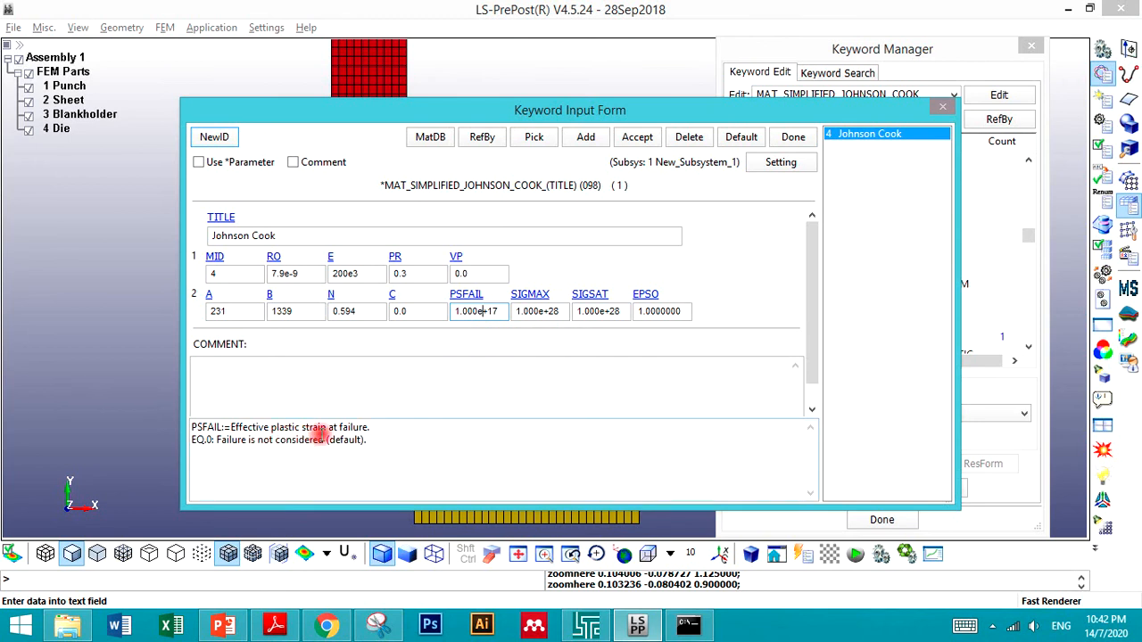
pyautogui.moveTo(505, 311); pyautogui.dragTo(420, 308)
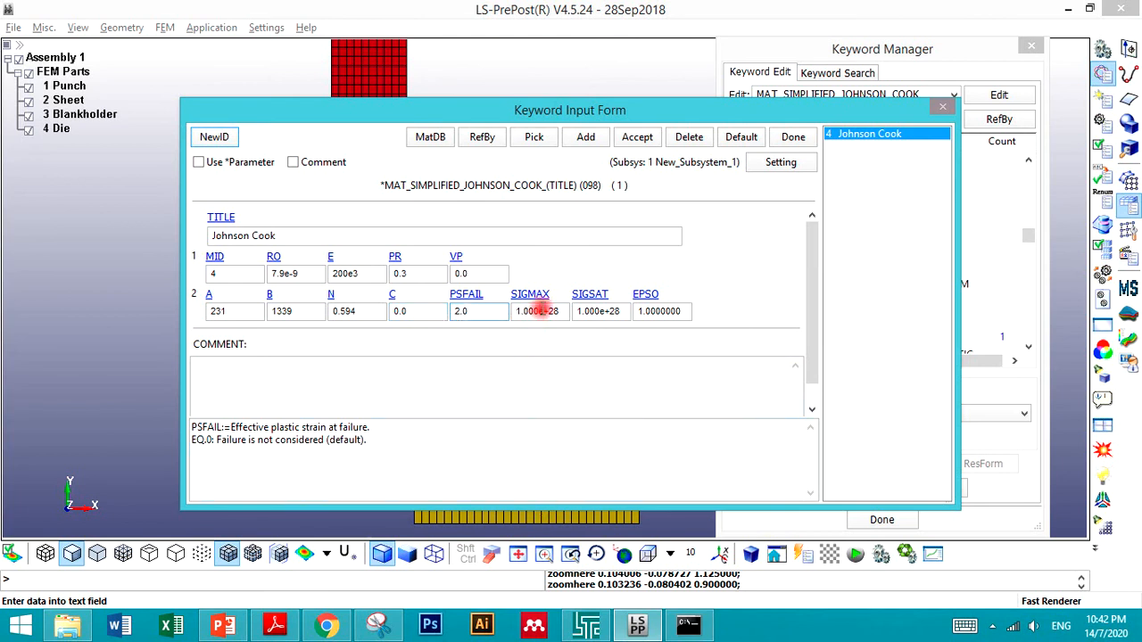
pyautogui.click(540, 310)
pyautogui.click(585, 308)
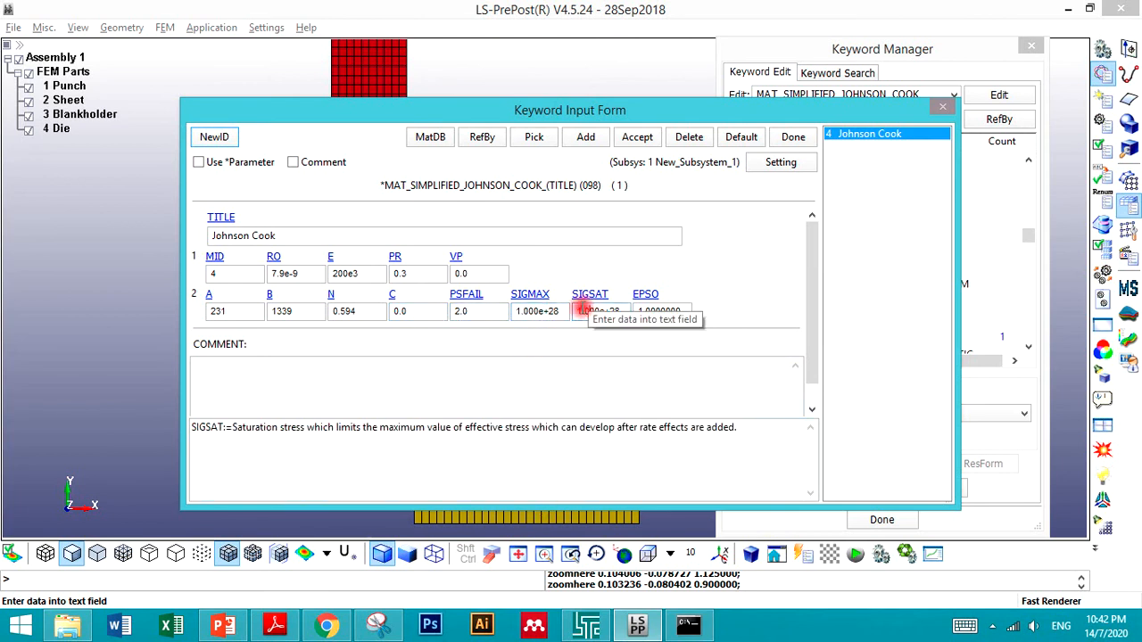
pyautogui.click(531, 310)
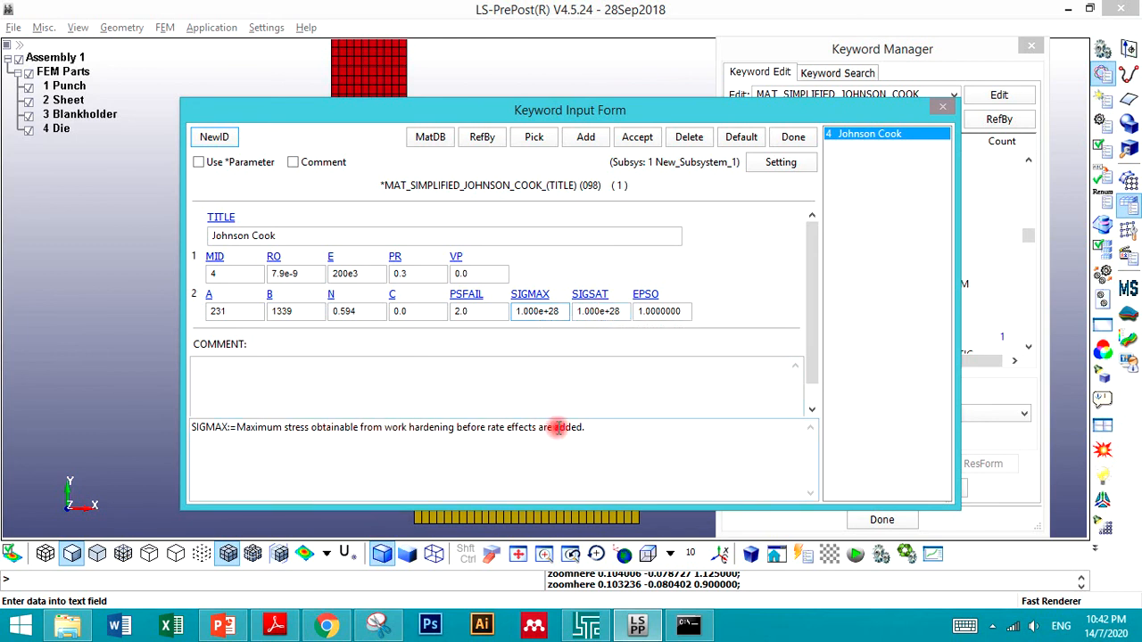
pyautogui.click(600, 311)
pyautogui.click(639, 312)
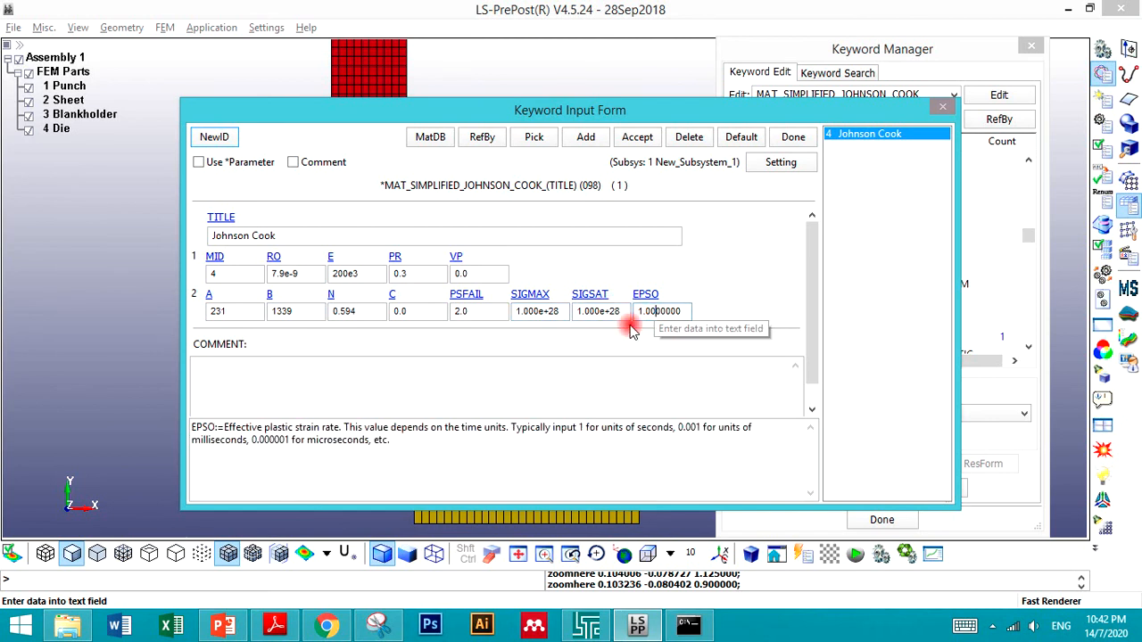
pyautogui.click(637, 139)
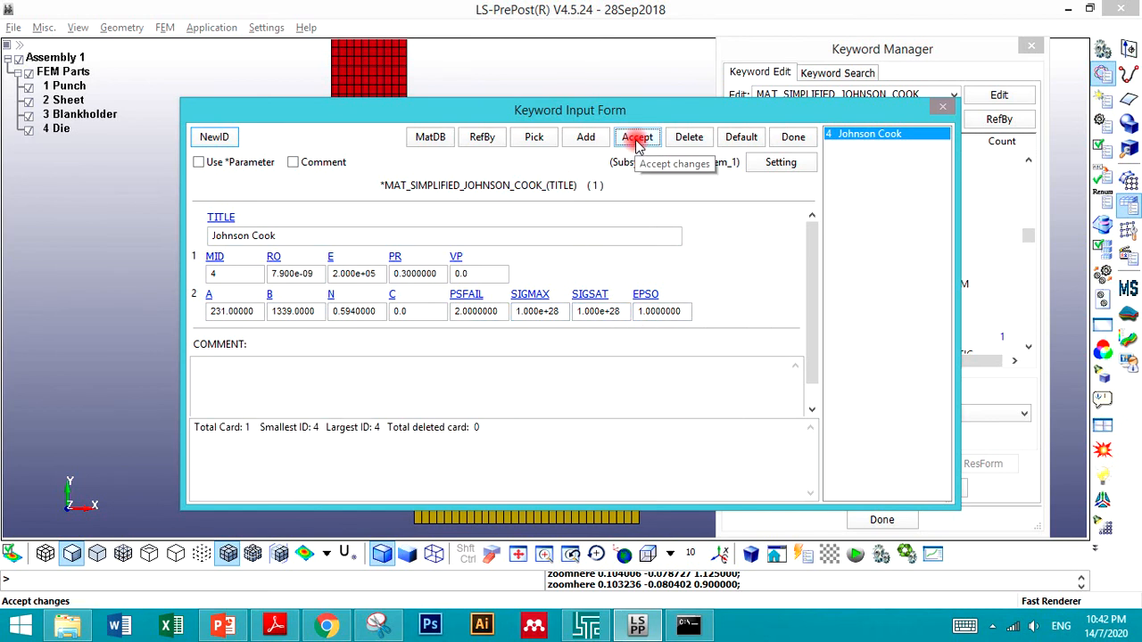
pyautogui.click(788, 139)
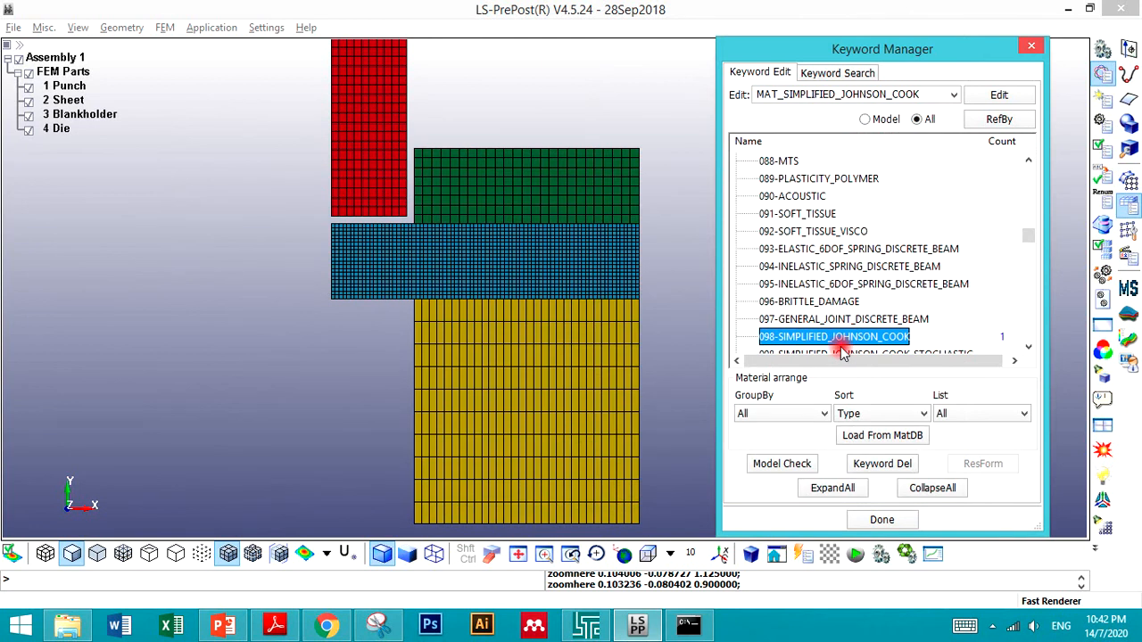
# Step: Collapse the keyword tree, restrict it to keywords used in the model, and open the PART input form
pyautogui.click(918, 491)
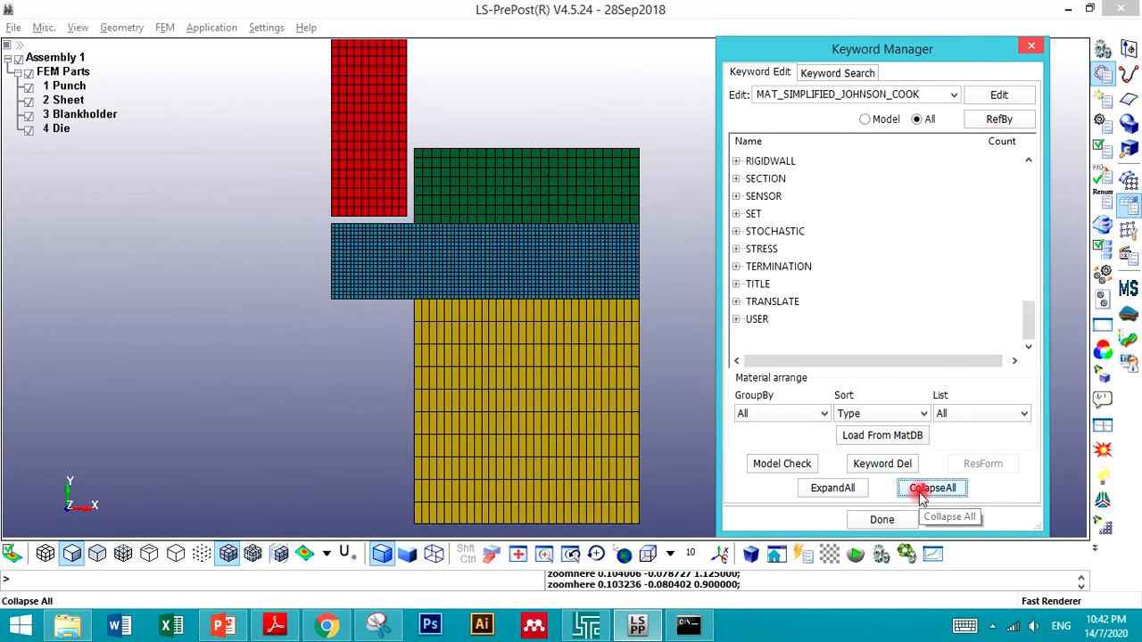
pyautogui.click(837, 336)
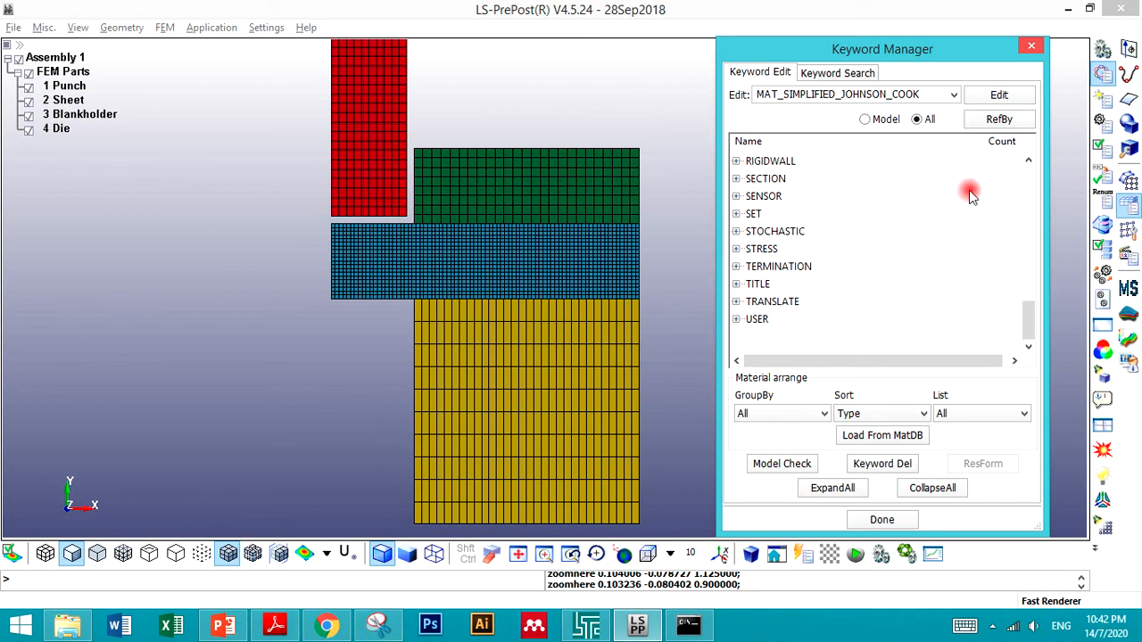
pyautogui.click(864, 119)
pyautogui.click(736, 214)
pyautogui.doubleClick(769, 231)
# Step: Assign the Rigid material to the Punch part through its material ID and accept the card
pyautogui.click(849, 134)
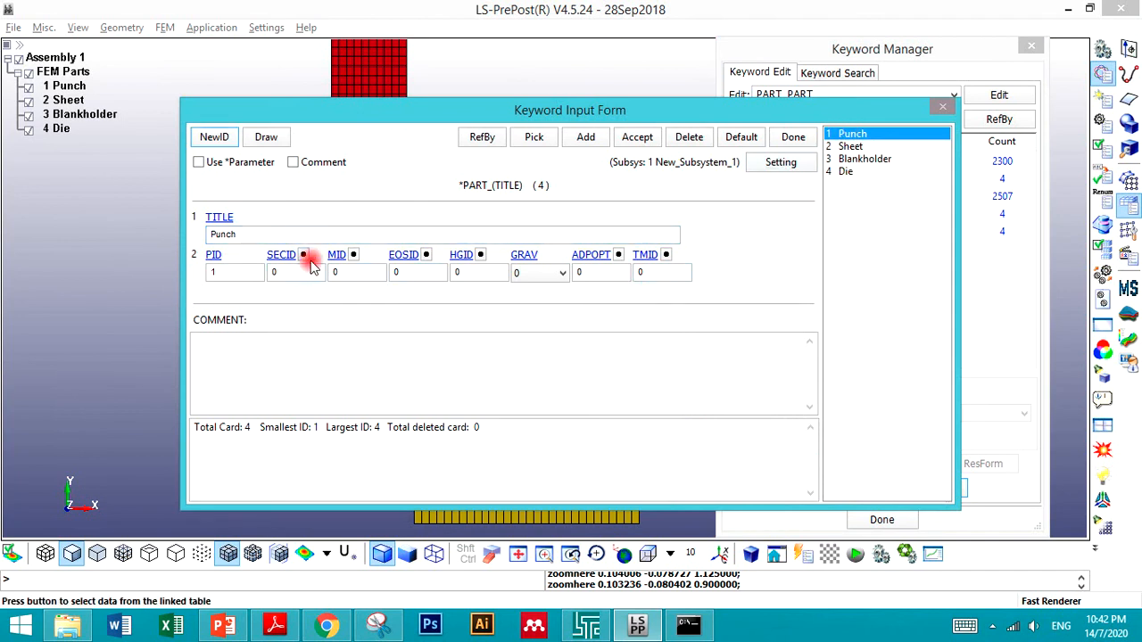
pyautogui.click(338, 255)
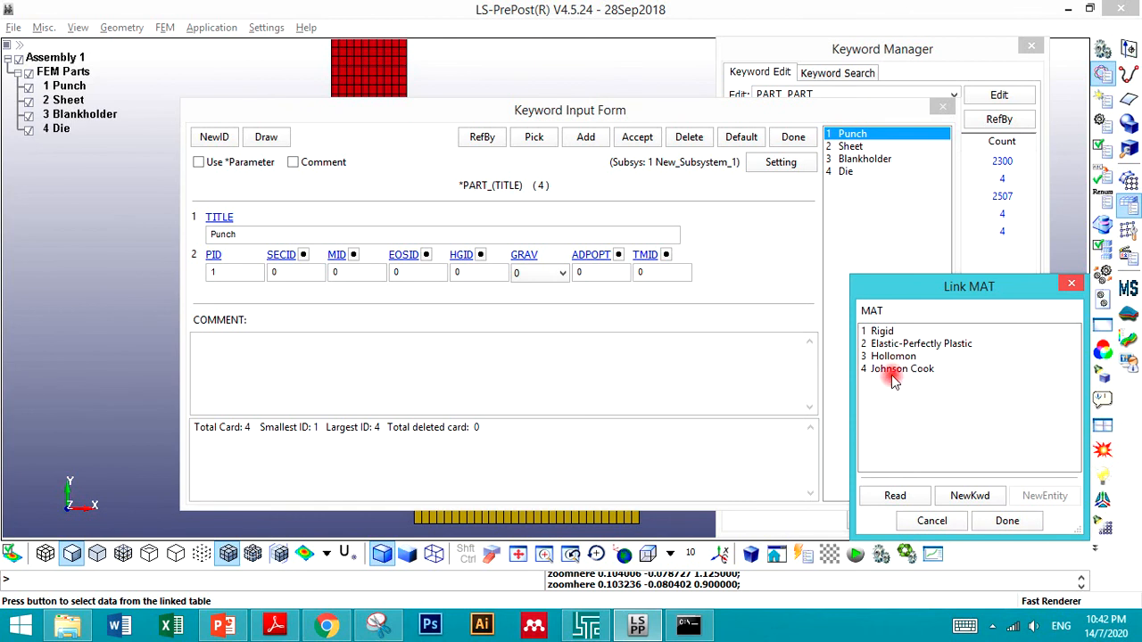
pyautogui.doubleClick(877, 331)
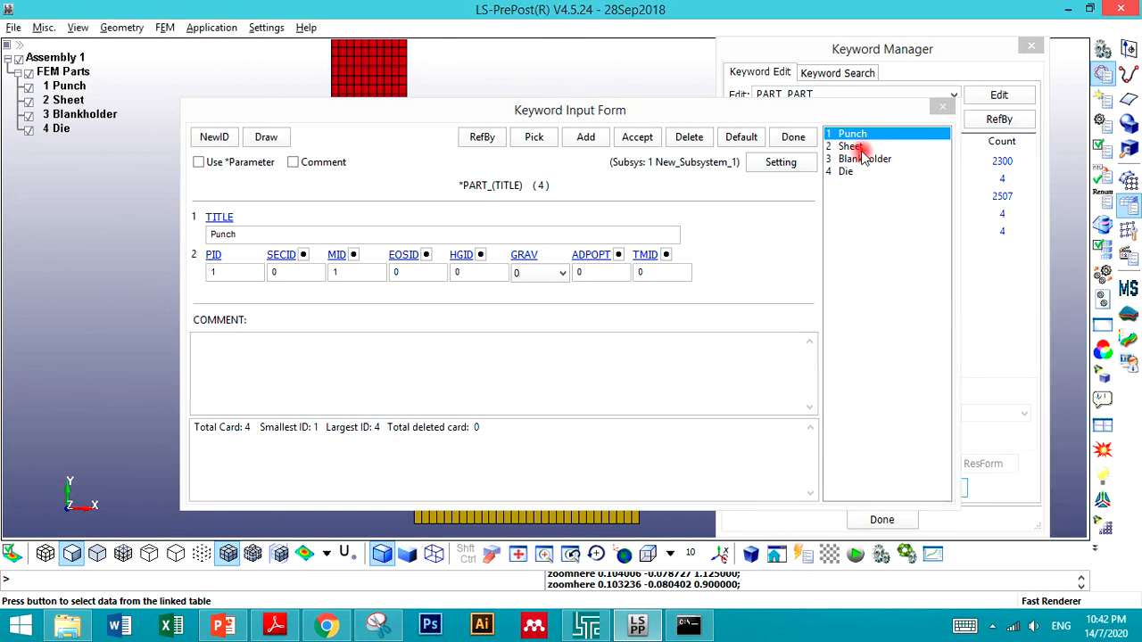
pyautogui.click(630, 137)
# Step: Assign the Elastic-Perfectly Plastic material to the Sheet part through its material ID and accept the card
pyautogui.click(848, 146)
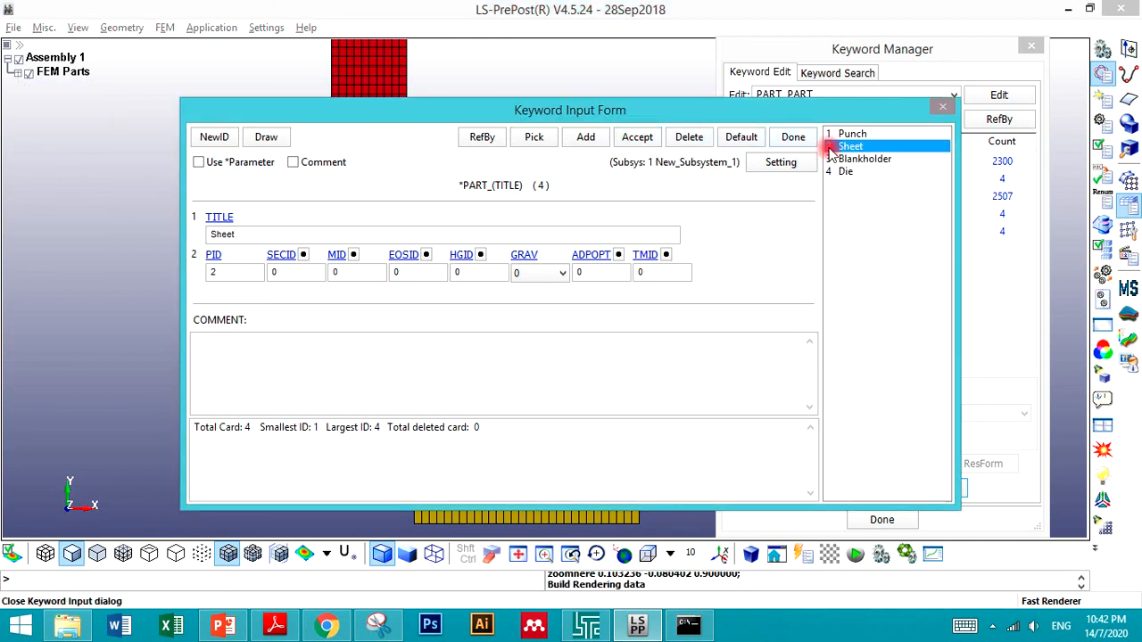
pyautogui.click(353, 256)
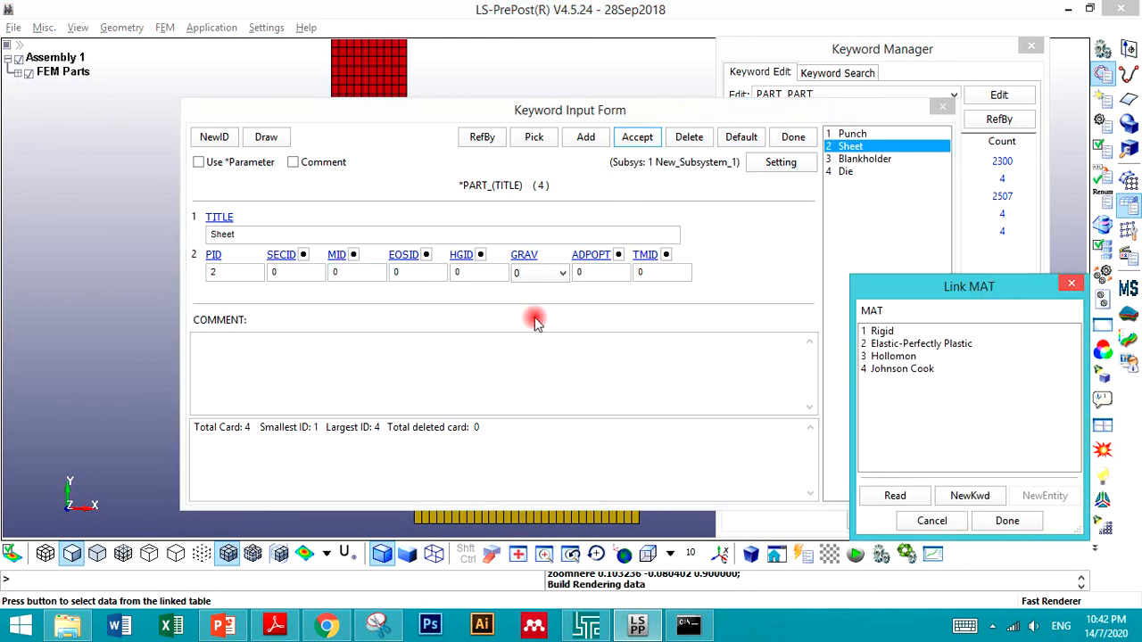
pyautogui.click(899, 346)
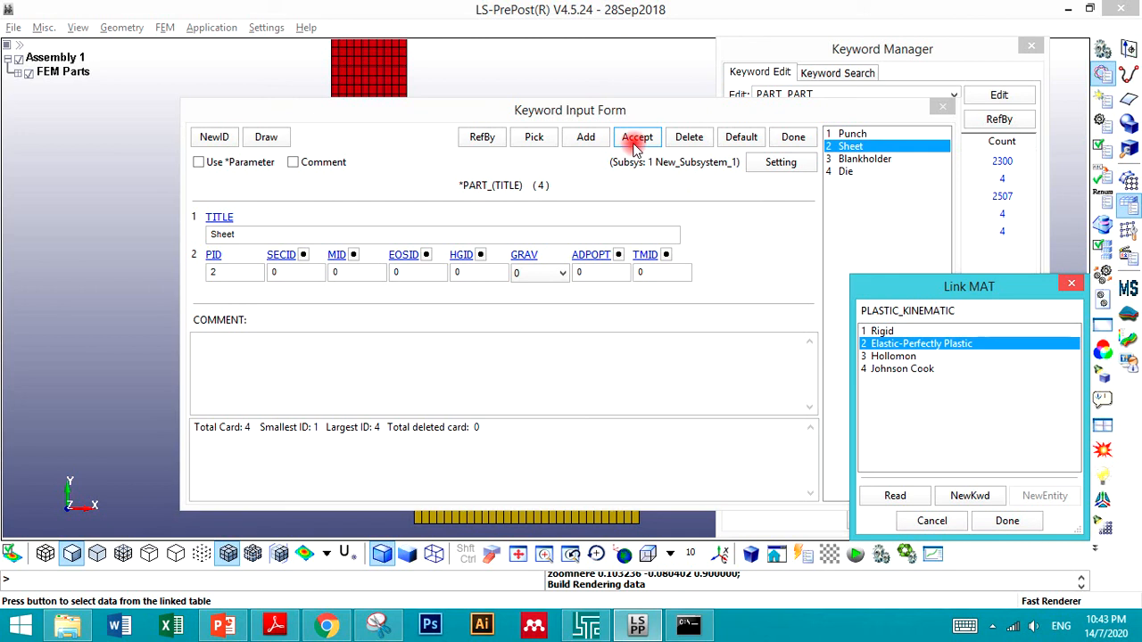
pyautogui.click(1007, 521)
pyautogui.click(636, 143)
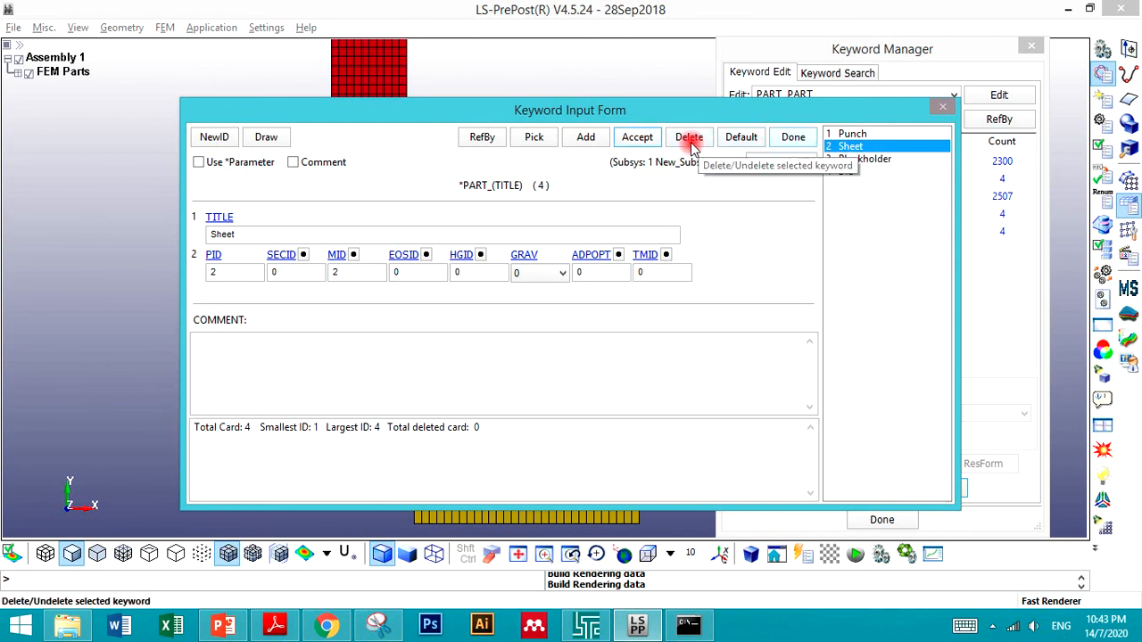
# Step: Assign the Rigid material to the Blankholder part through its material ID and accept the card
pyautogui.click(876, 161)
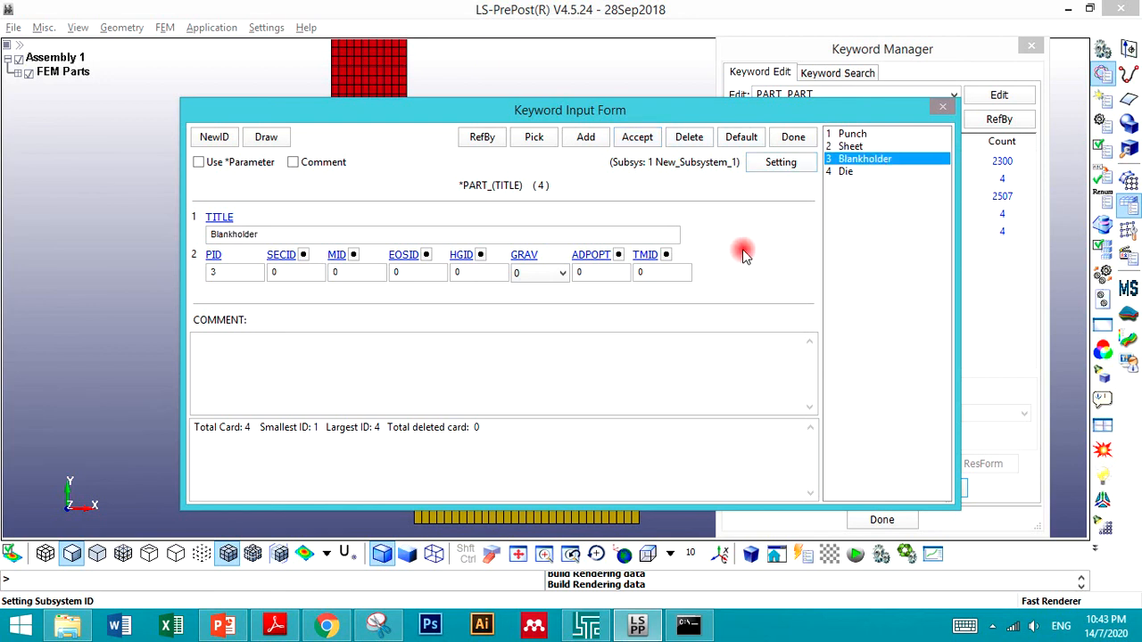
pyautogui.click(355, 256)
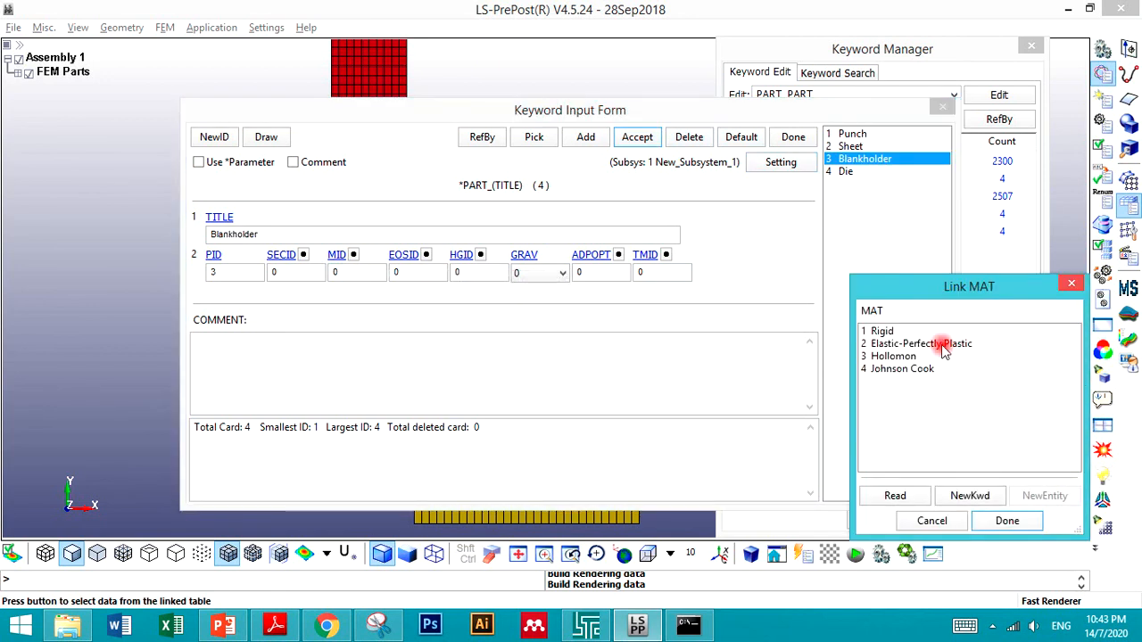
pyautogui.doubleClick(903, 332)
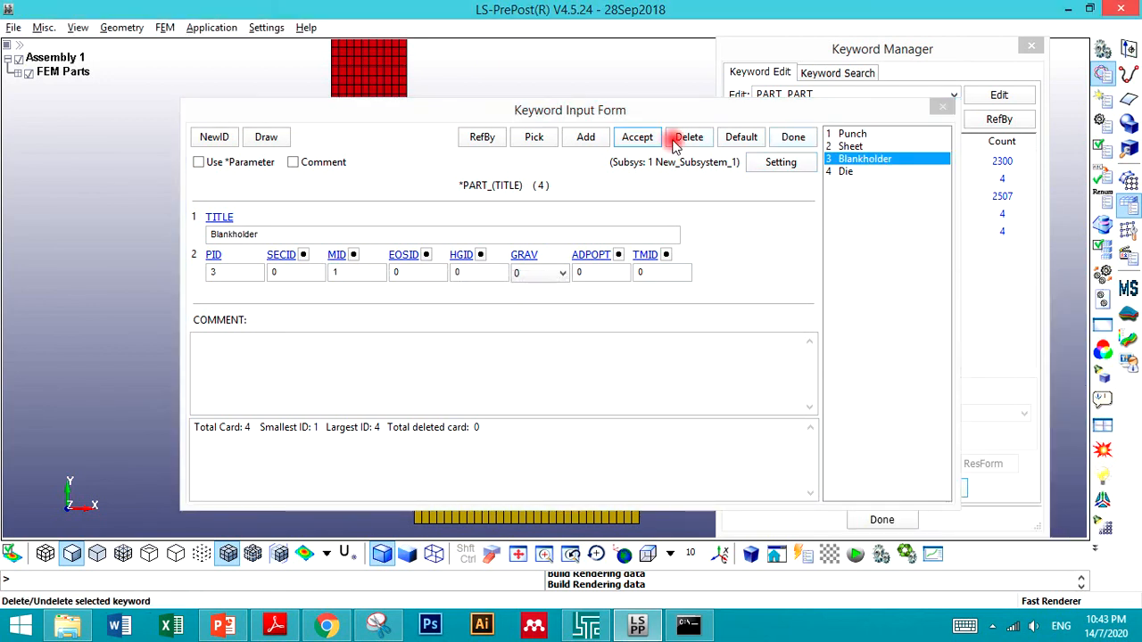
pyautogui.click(640, 137)
# Step: Assign the Johnson Cook material to the Die part through its material ID, then accept the card and close the input form
pyautogui.click(843, 172)
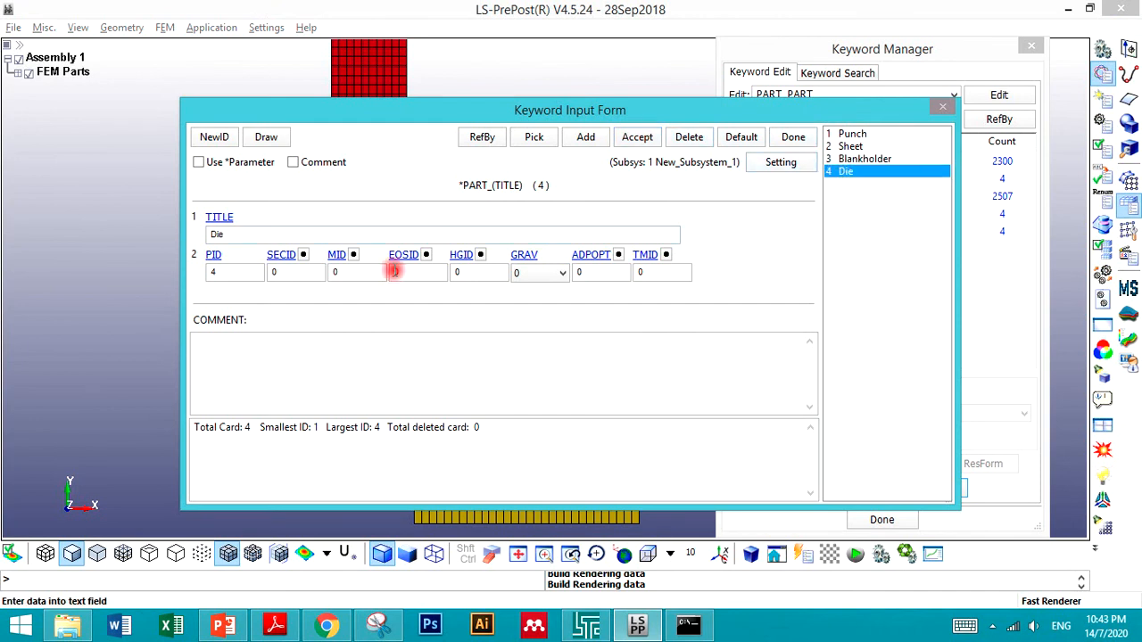
pyautogui.click(351, 271)
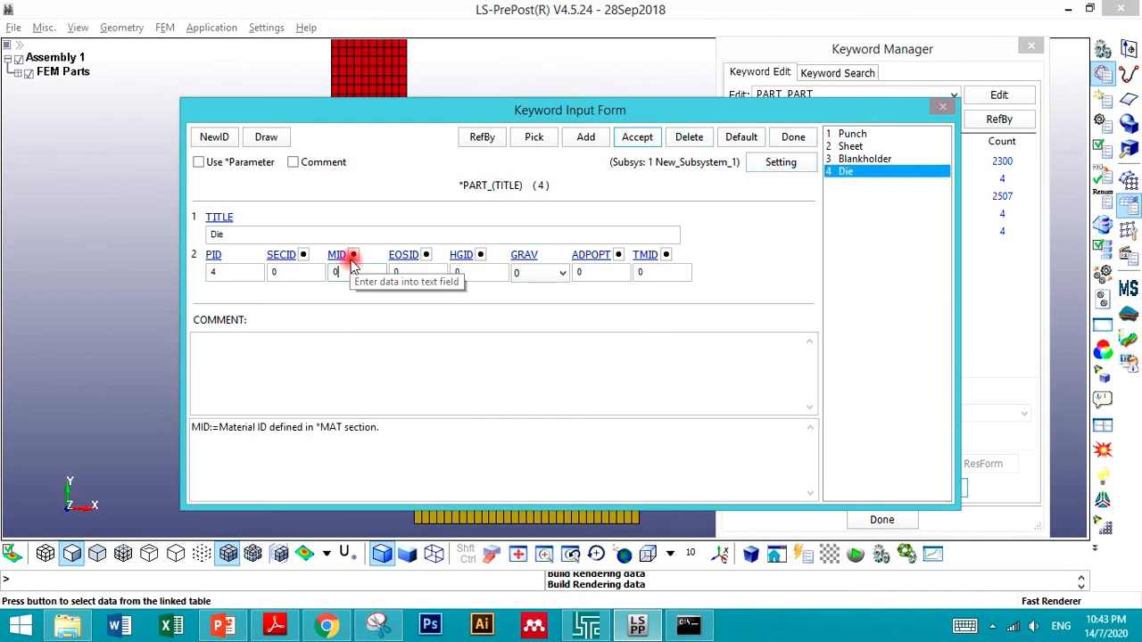
pyautogui.click(353, 255)
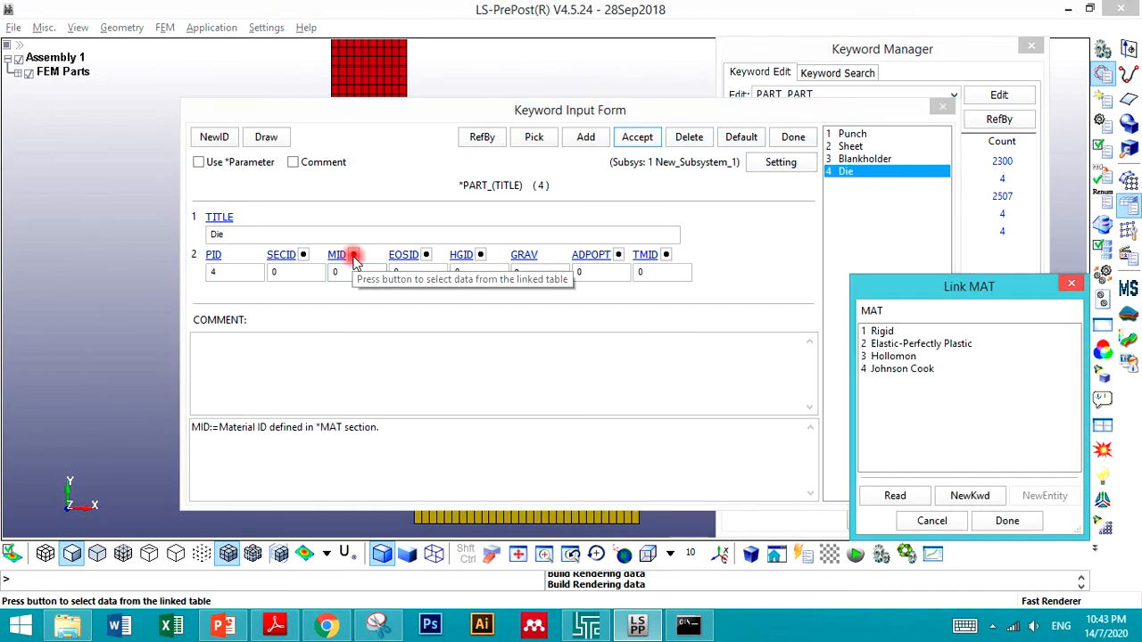
pyautogui.click(883, 370)
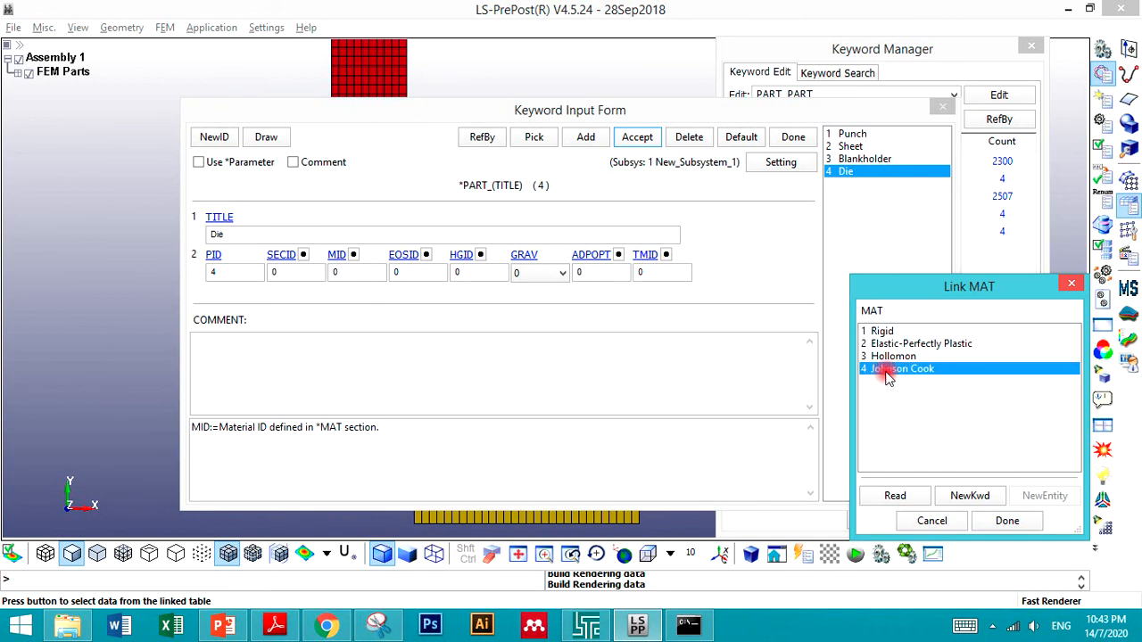
pyautogui.click(984, 524)
pyautogui.click(637, 137)
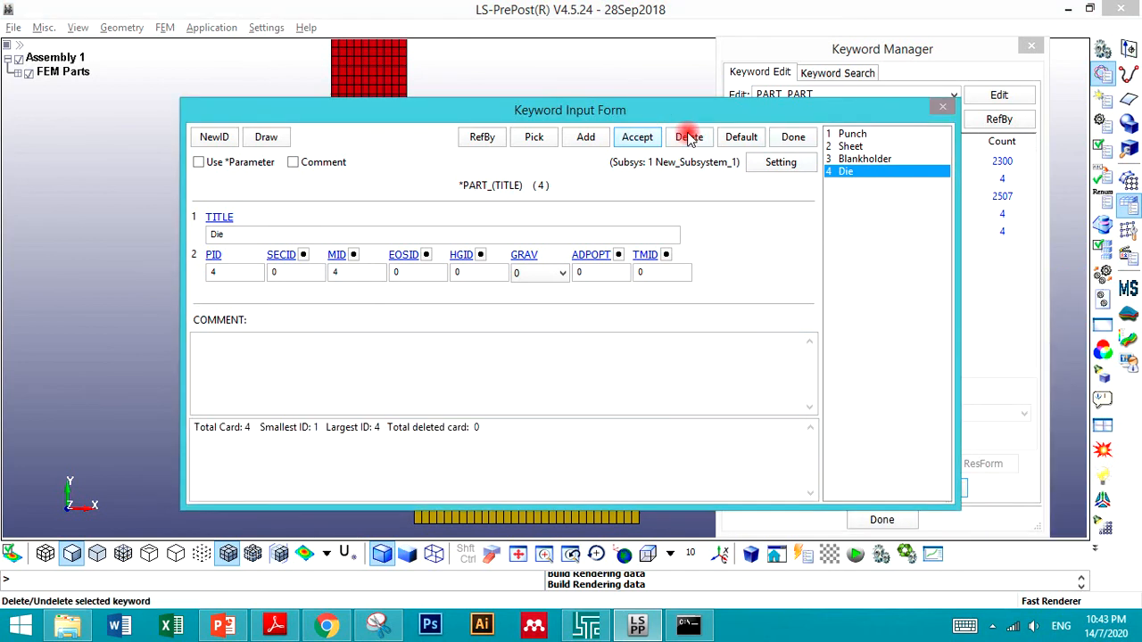
pyautogui.click(792, 138)
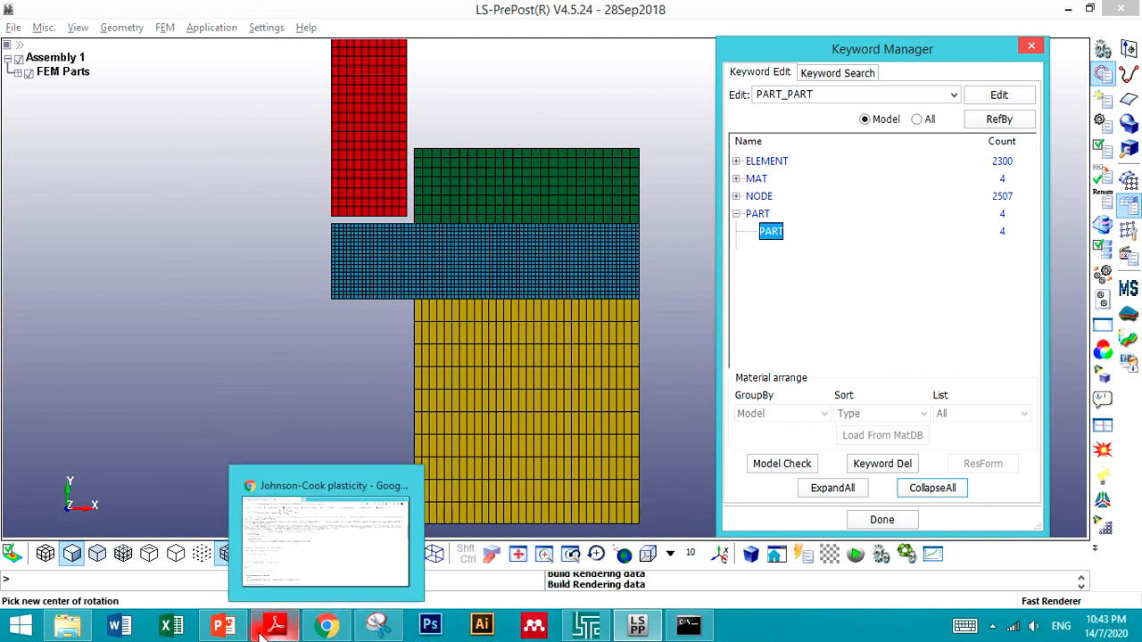
pyautogui.click(995, 629)
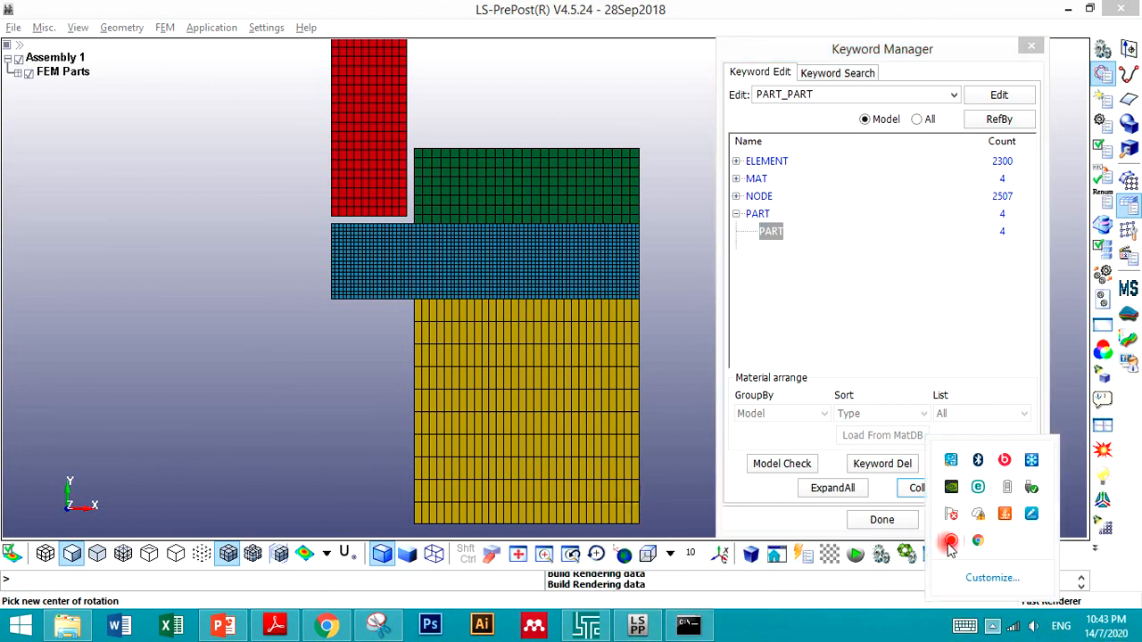